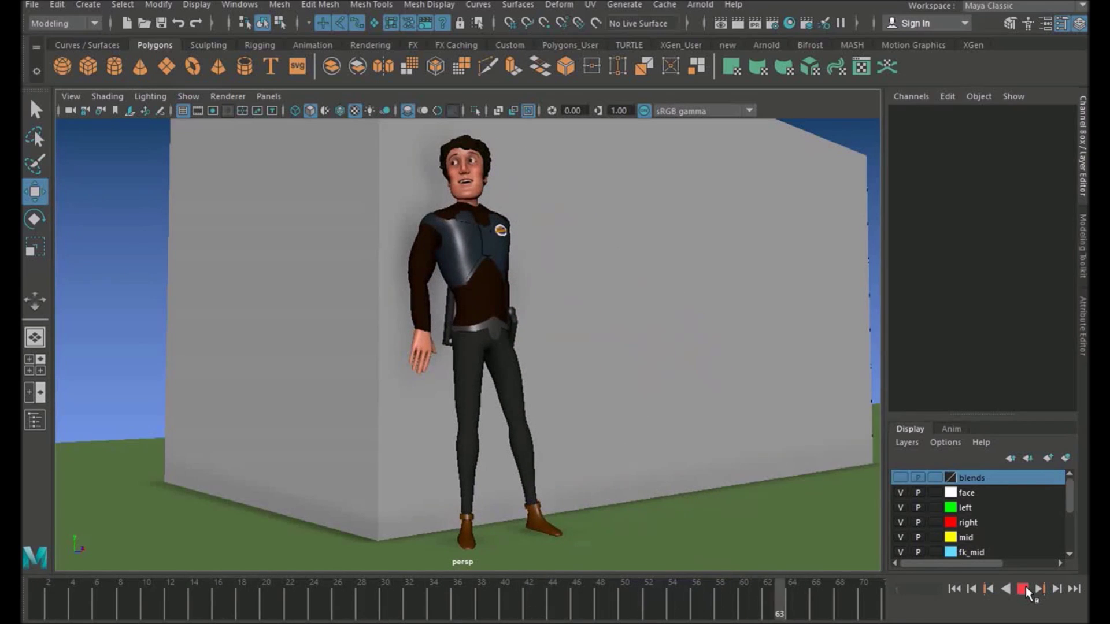
- Stop the playback and examine the character's move toward the wall frame by frame up to about frame 40
left_click_drag(694, 359, 690, 359, "alt")
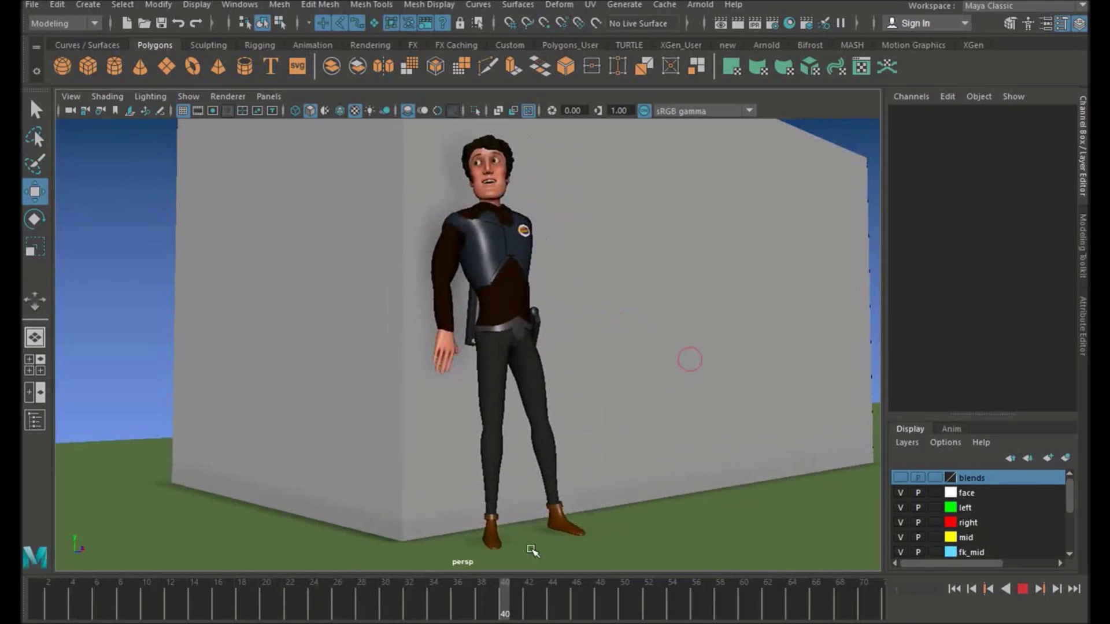
scroll(533, 411, "up", 1)
left_click(1019, 592)
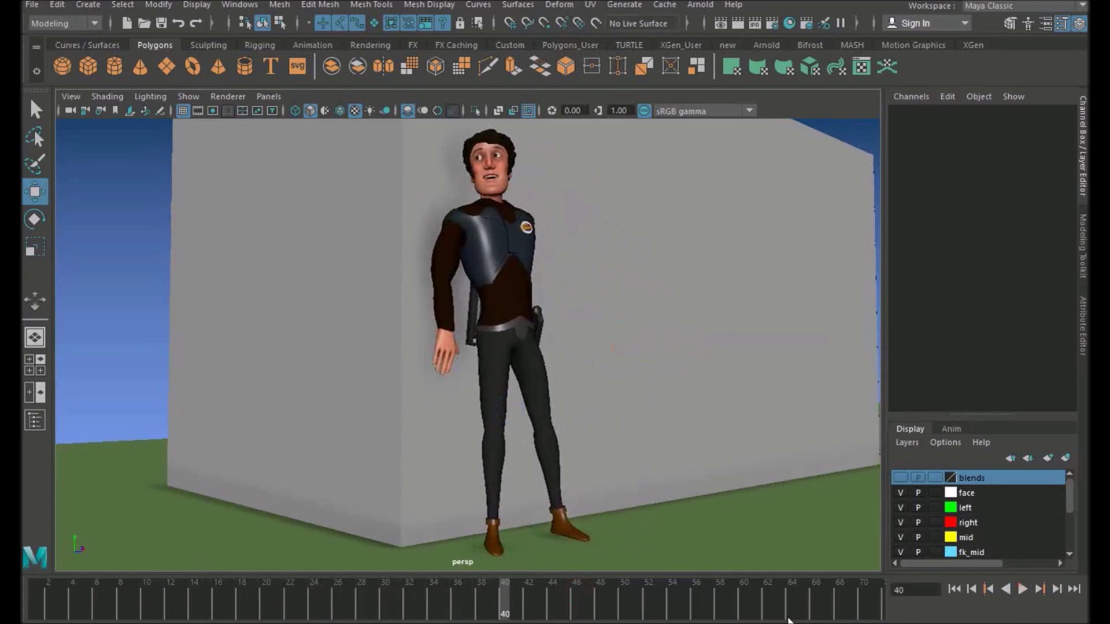
left_click_drag(40, 604, 458, 599)
key("alt+comma")
key("alt+comma")
key("alt+comma")
key("alt+comma")
key("alt+comma")
key("alt+comma")
key("alt+comma")
left_click_drag(486, 486, 434, 580, "alt")
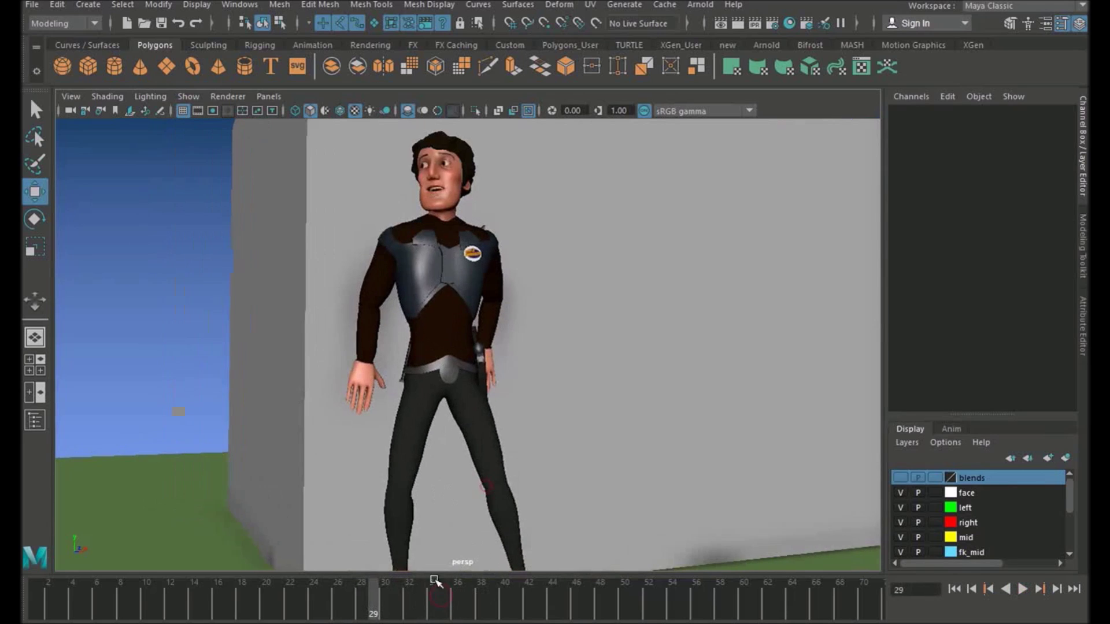
- Play and scrub through frames 28 to 36 from several angles to examine how the body settles against the wall
key("alt+v")
left_click_drag(428, 460, 661, 418, "alt")
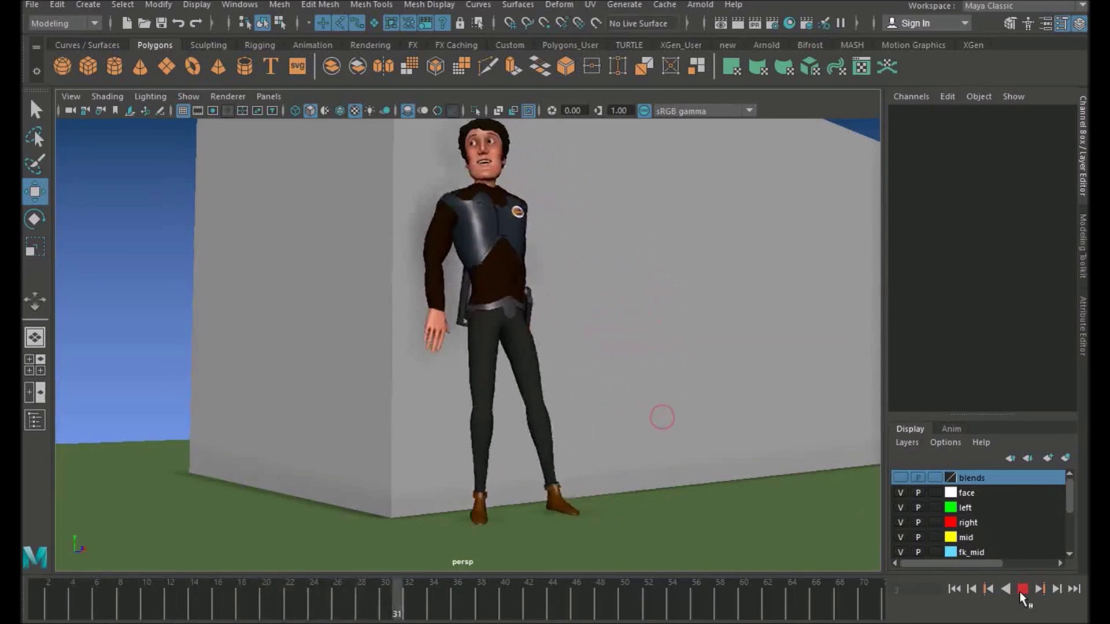
left_click_drag(245, 595, 409, 595)
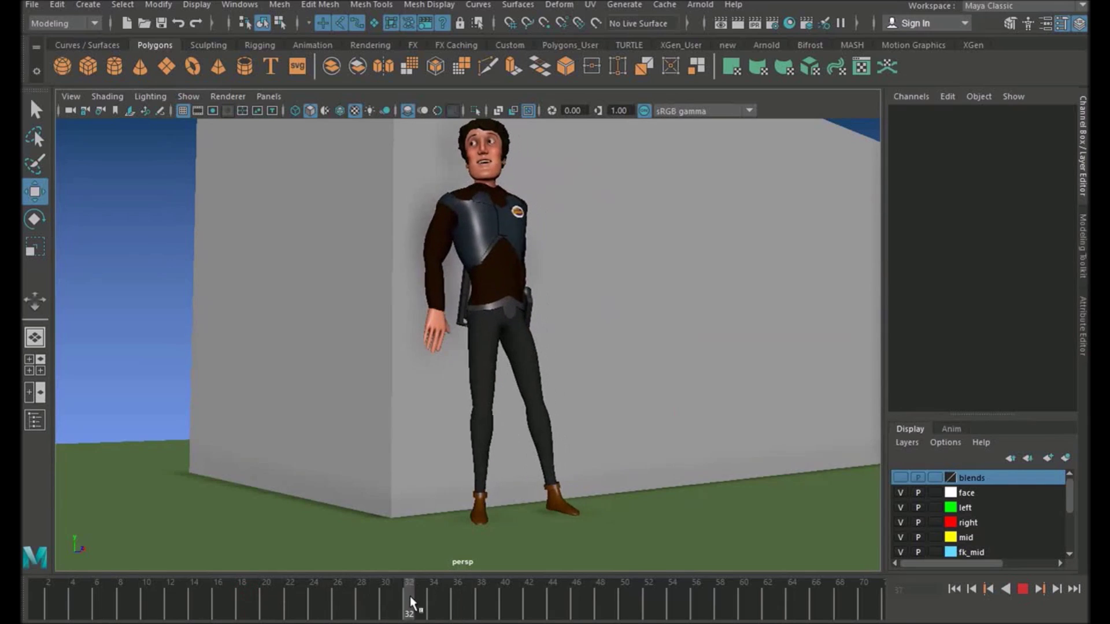
left_click_drag(459, 480, 457, 509, "alt")
left_click_drag(446, 596, 385, 593)
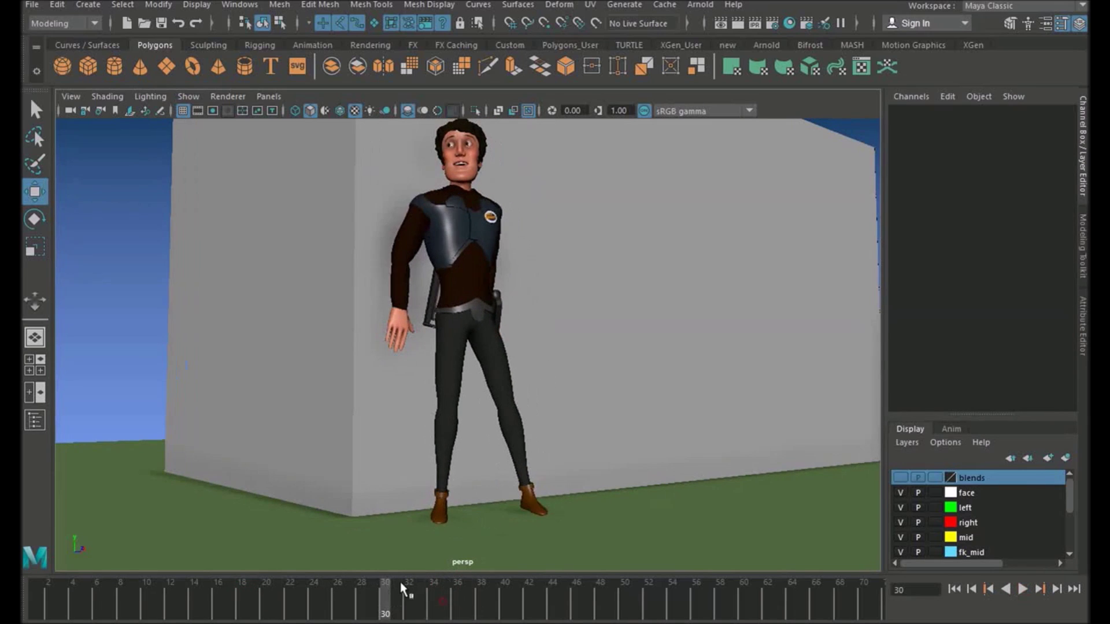
left_click_drag(450, 495, 416, 511, "alt")
left_click_drag(383, 605, 456, 601)
right_click_drag(440, 446, 478, 434, "alt")
middle_click_drag(479, 433, 509, 456, "alt")
left_click(369, 607)
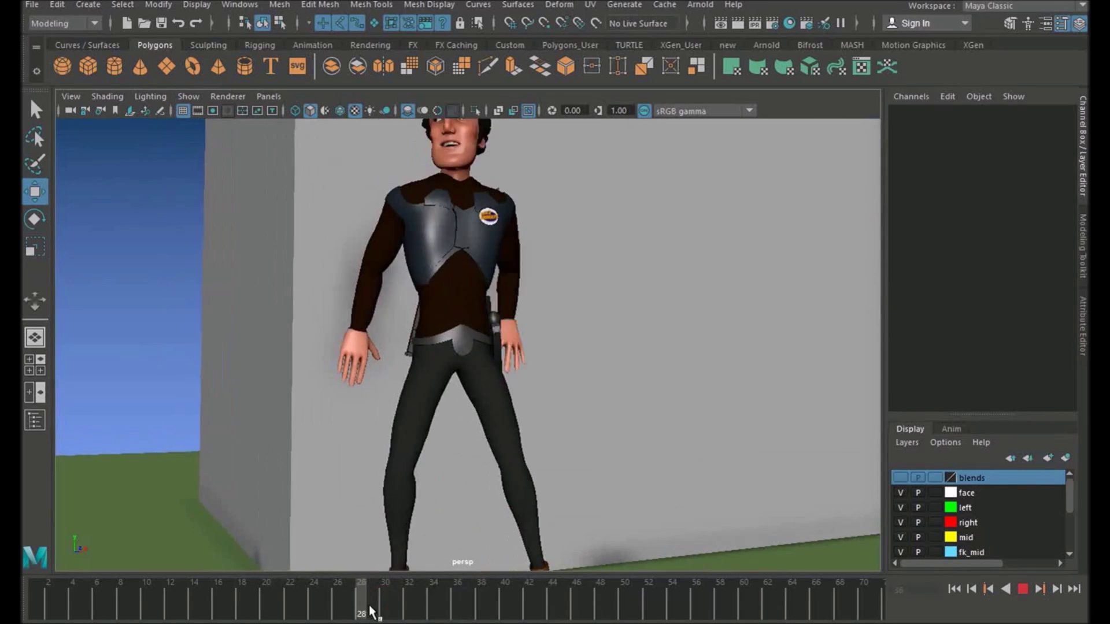
right_click_drag(543, 456, 485, 429, "alt")
left_click_drag(460, 584, 361, 604)
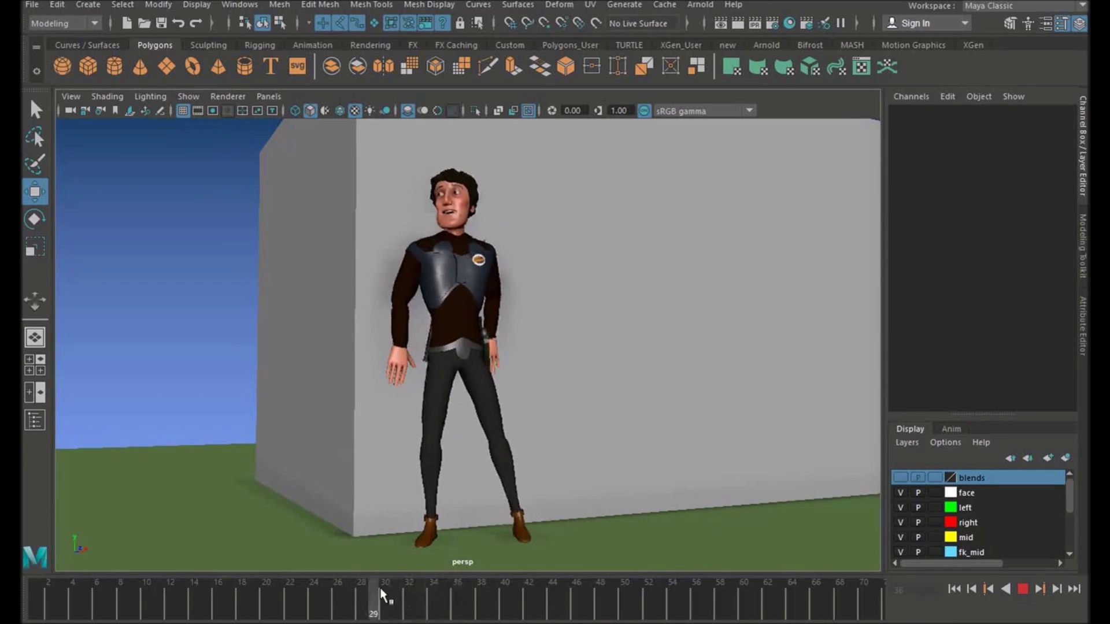
mouse_move(347, 604)
left_mouse_down()
mouse_move(255, 595)
mouse_move(353, 587)
left_mouse_up()
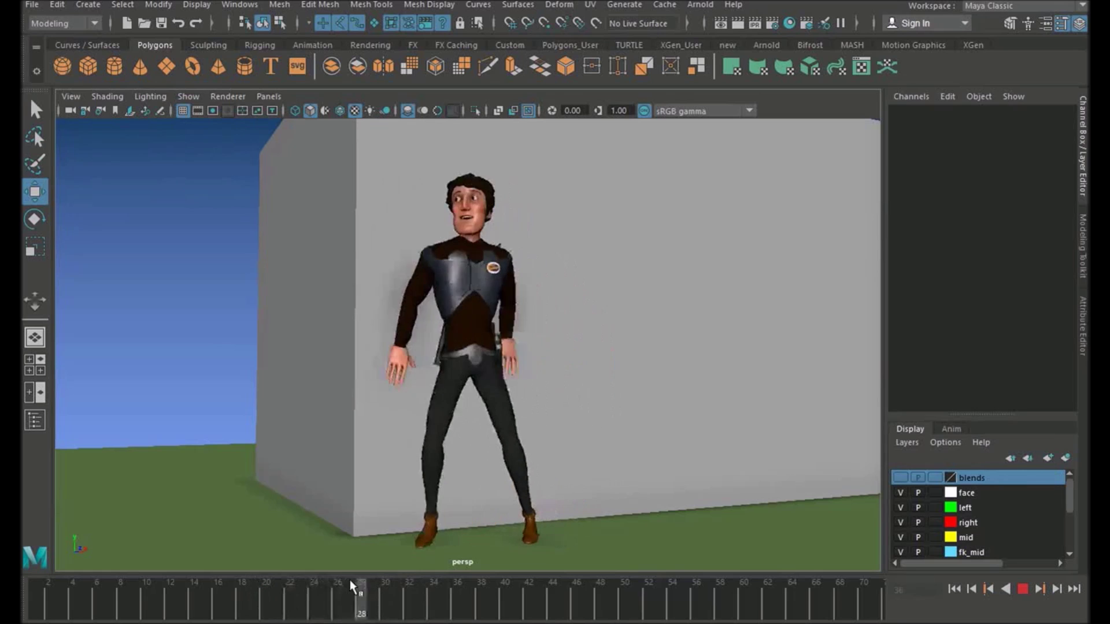
right_click_drag(496, 376, 517, 414, "alt")
left_click_drag(376, 596, 457, 587)
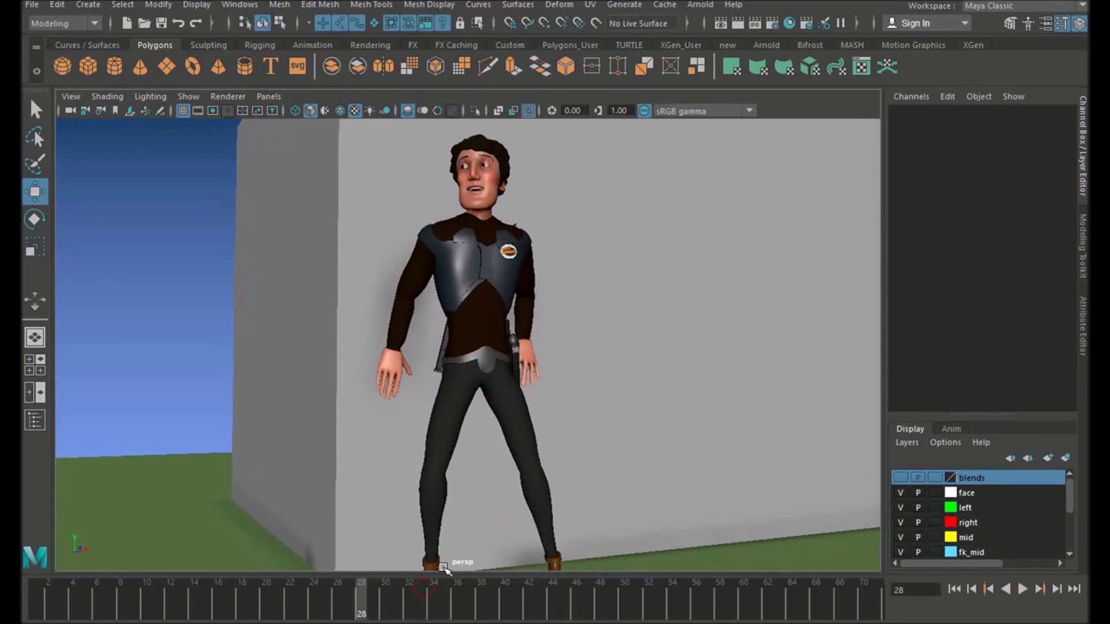
- Display the rig's control curves in the viewport and check the settling motion around frames 33 to 37
left_click(188, 96)
left_click(240, 87)
left_click_drag(367, 186, 523, 335, "alt")
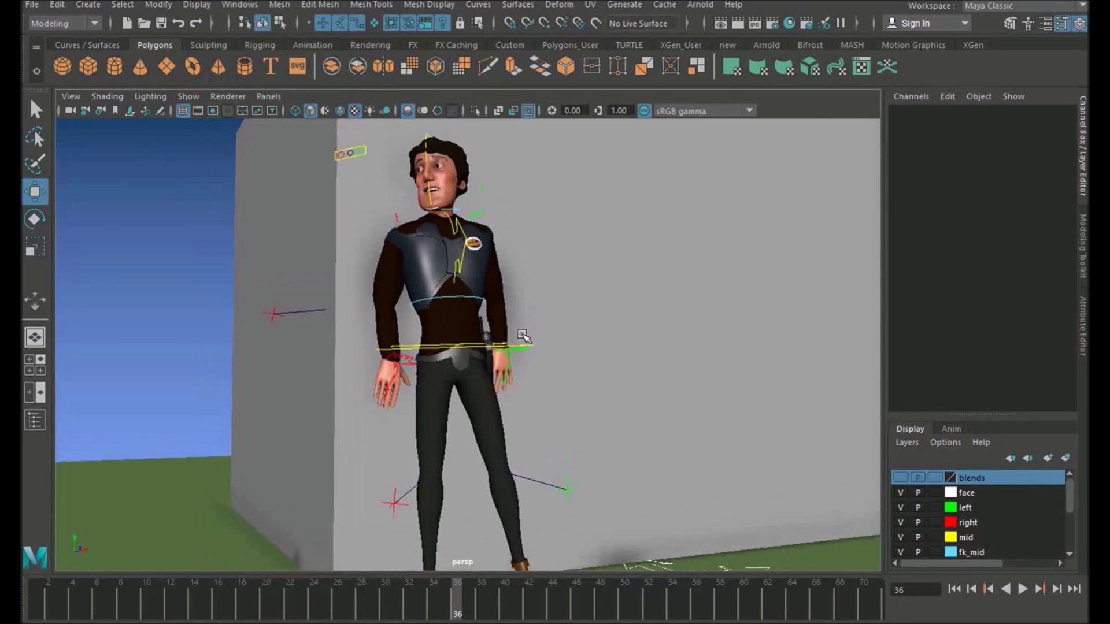
middle_click_drag(508, 340, 495, 356, "alt")
right_click_drag(515, 352, 544, 370, "alt")
left_click_drag(441, 593, 425, 600)
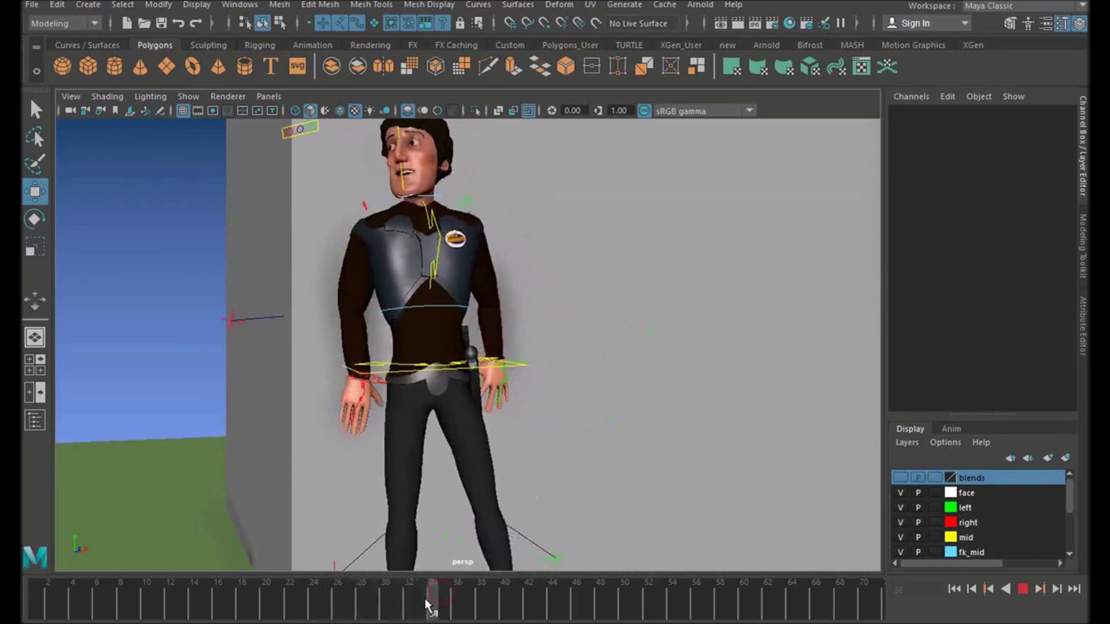
left_click_drag(501, 258, 454, 269, "alt")
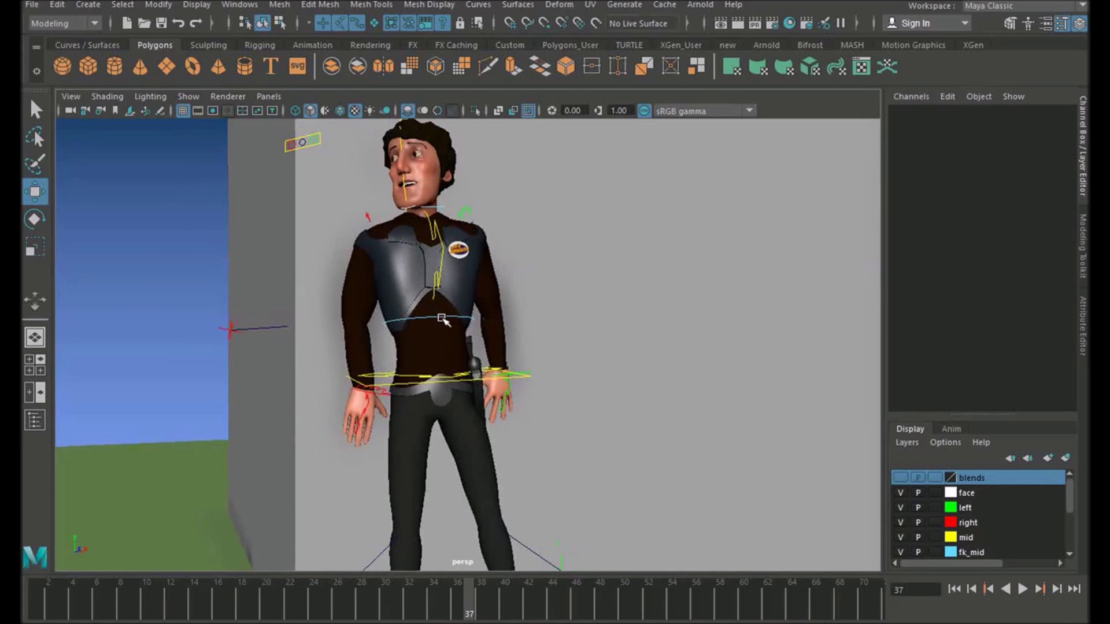
- Move the body control at frame 39 to Translate X -70.031, Y 2.32, Z -13.22 so the body keeps settling
left_click(443, 321)
left_click_drag(267, 601, 397, 603)
left_click(459, 386)
middle_click_drag(445, 397, 538, 399, "alt")
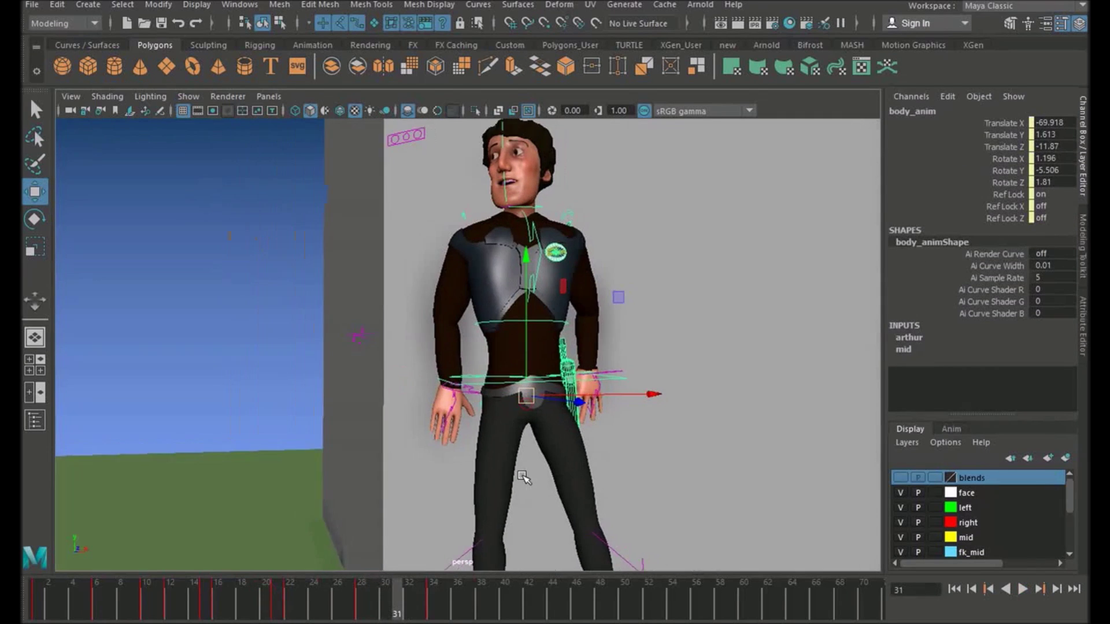
middle_click_drag(522, 476, 459, 458, "alt")
left_click_drag(278, 598, 442, 605)
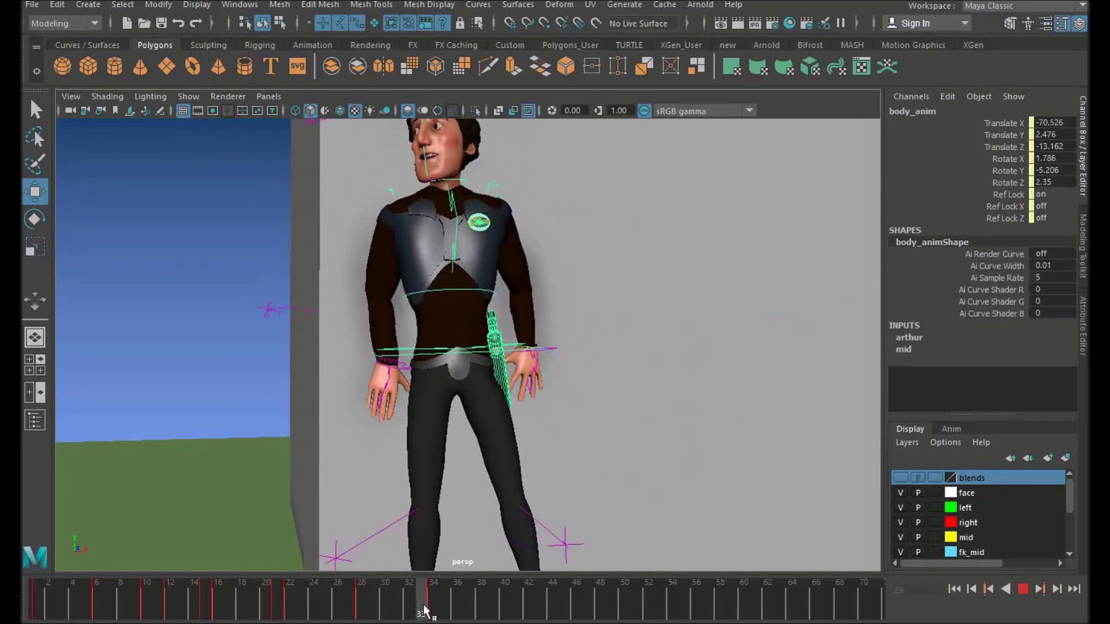
scroll(480, 520, "up", 2)
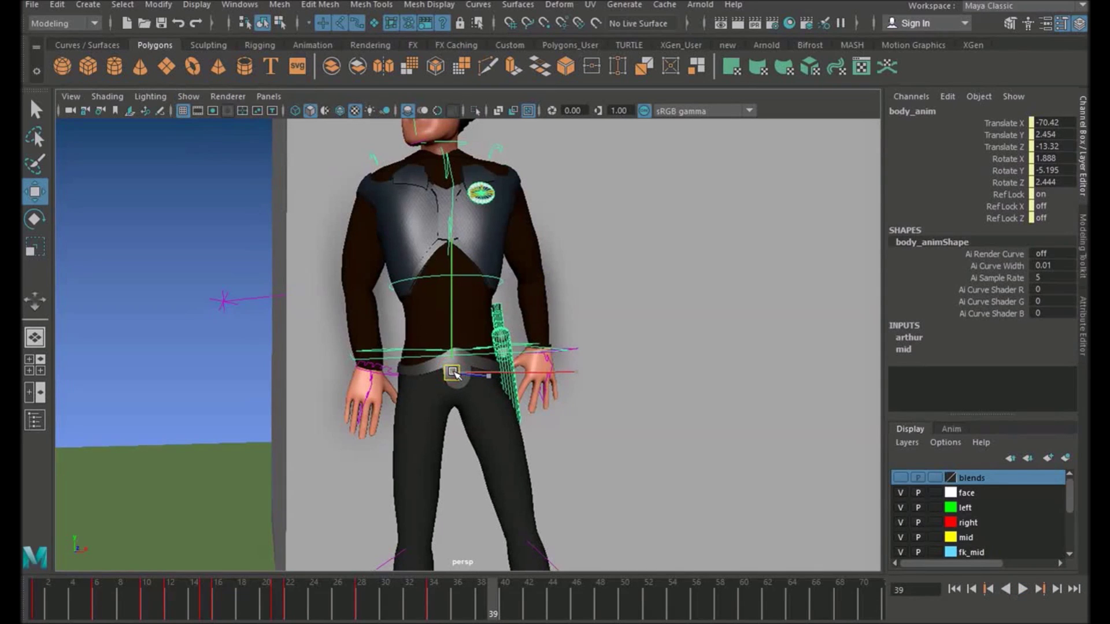
left_click_drag(473, 585, 425, 610)
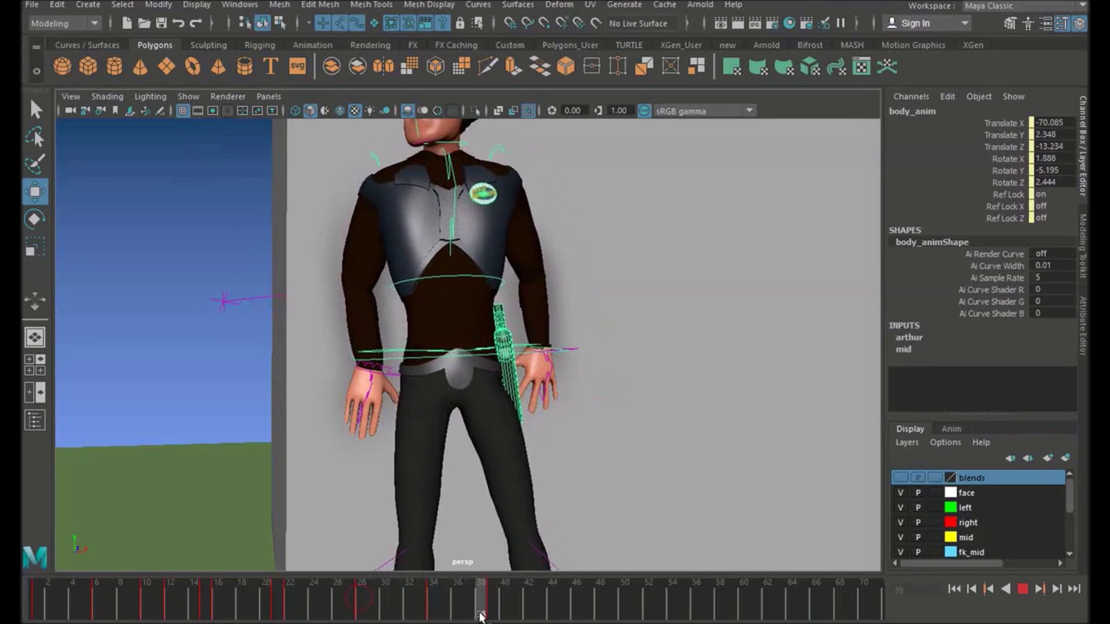
- Rotate the body control at frame 39 to X 2.474, Y -5.077, Z 2.181 and check the motion into it
key("e")
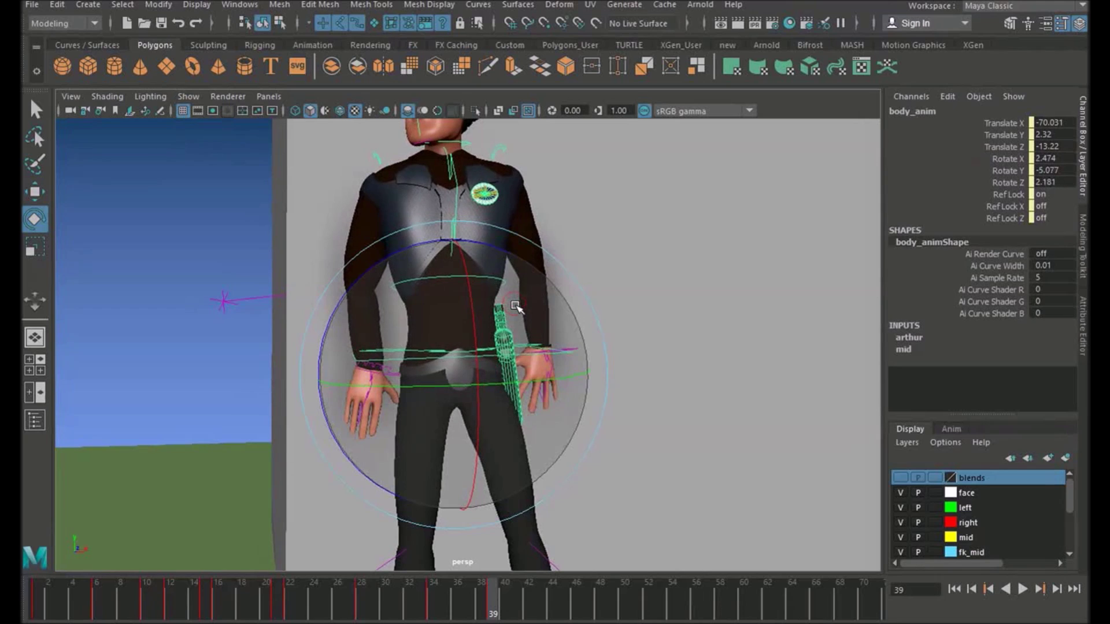
left_click_drag(488, 600, 397, 603)
key("w")
right_click_drag(428, 426, 511, 372, "alt")
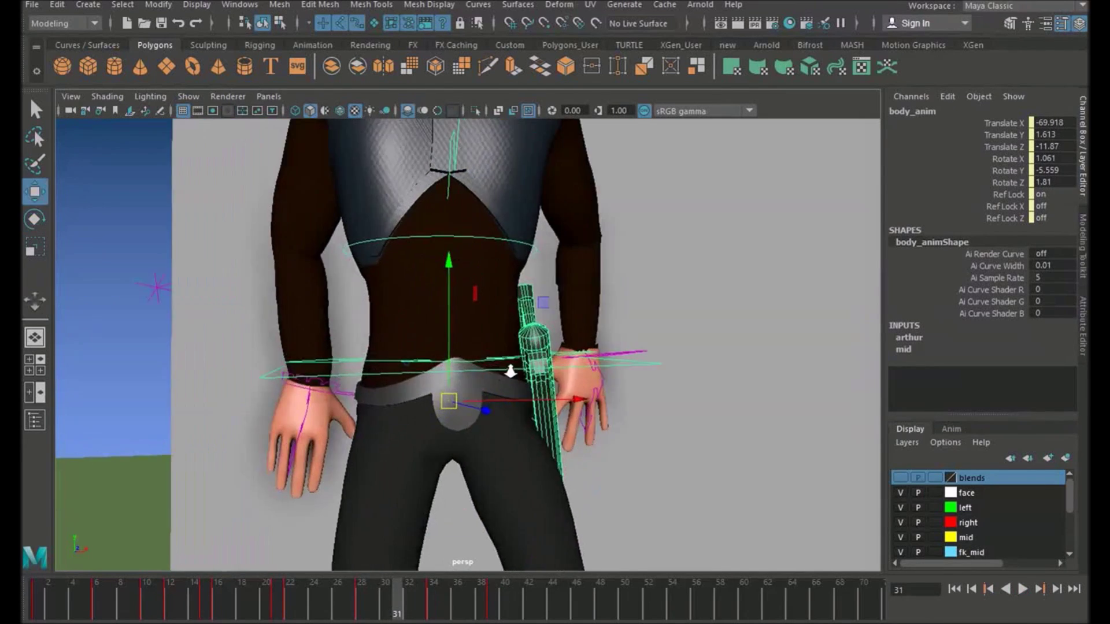
- Select the body control's keyframe at frame 34 and apply a keyframe edit to it
mouse_move(441, 603)
left_mouse_down()
mouse_move(433, 610)
mouse_move(484, 611)
mouse_move(410, 606)
mouse_move(432, 606)
left_mouse_up()
left_click_drag(421, 606, 431, 607, "shift")
right_click_drag(433, 607, 620, 486)
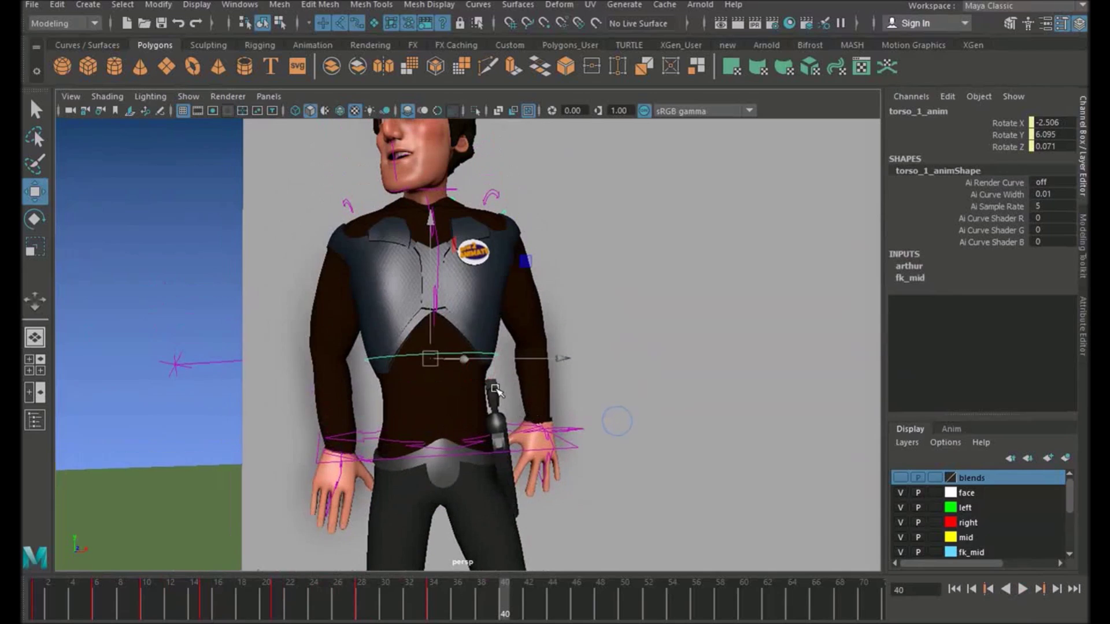
- Rotate the lower torso control at frame 28 to about X 0.537, Y -5.698, Z -4.431
key("e")
right_click_drag(495, 389, 523, 448, "alt")
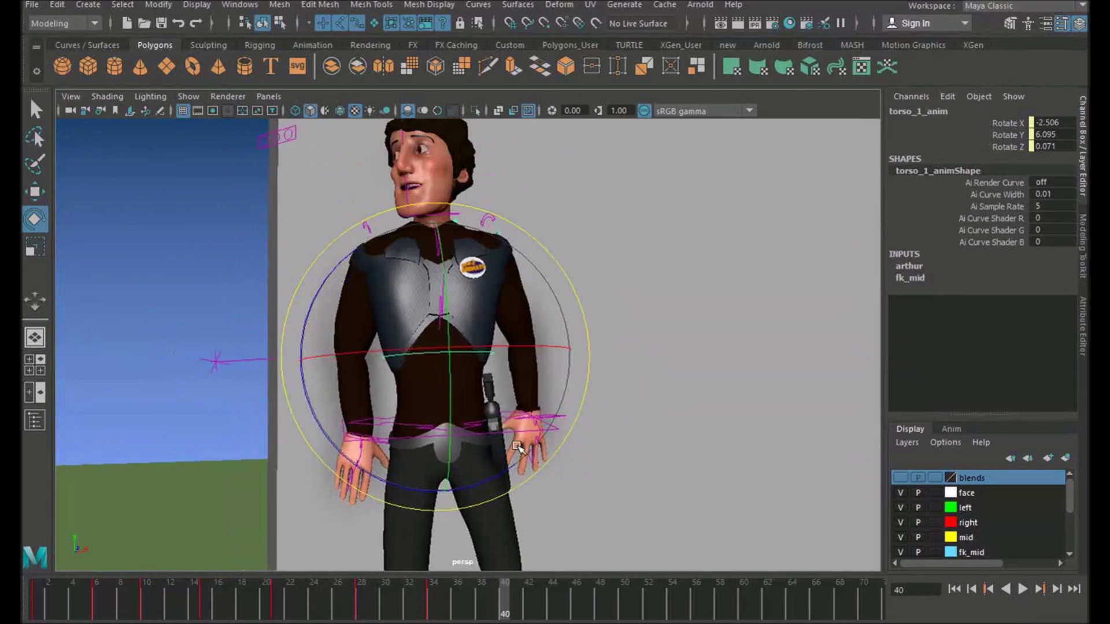
middle_click_drag(523, 449, 468, 442, "alt")
left_click_drag(327, 599, 345, 600)
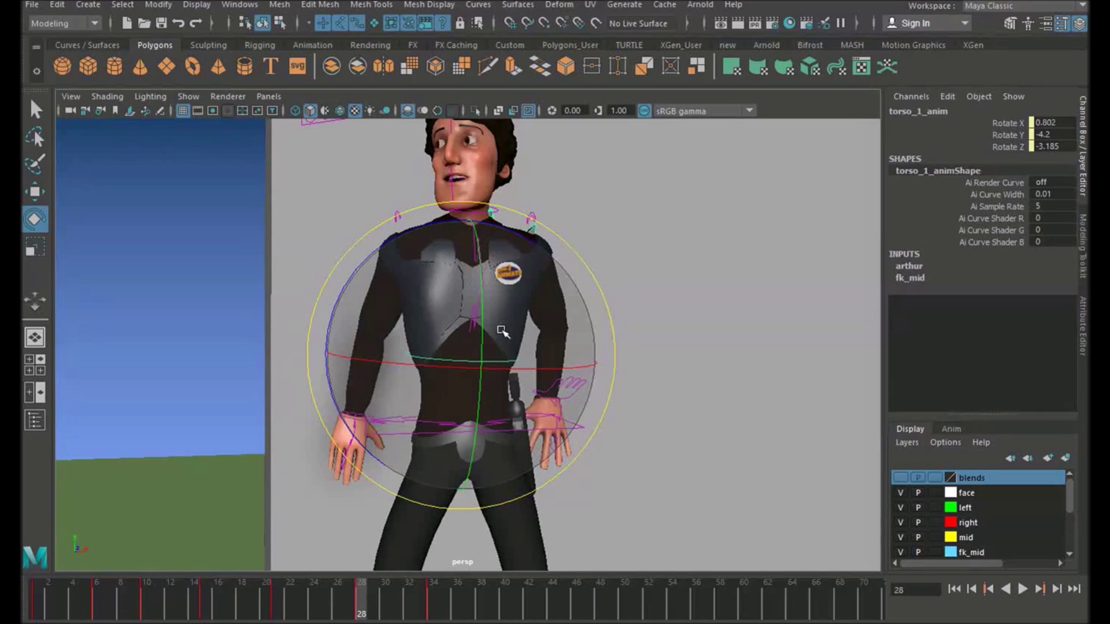
middle_click_drag(501, 330, 485, 339, "alt")
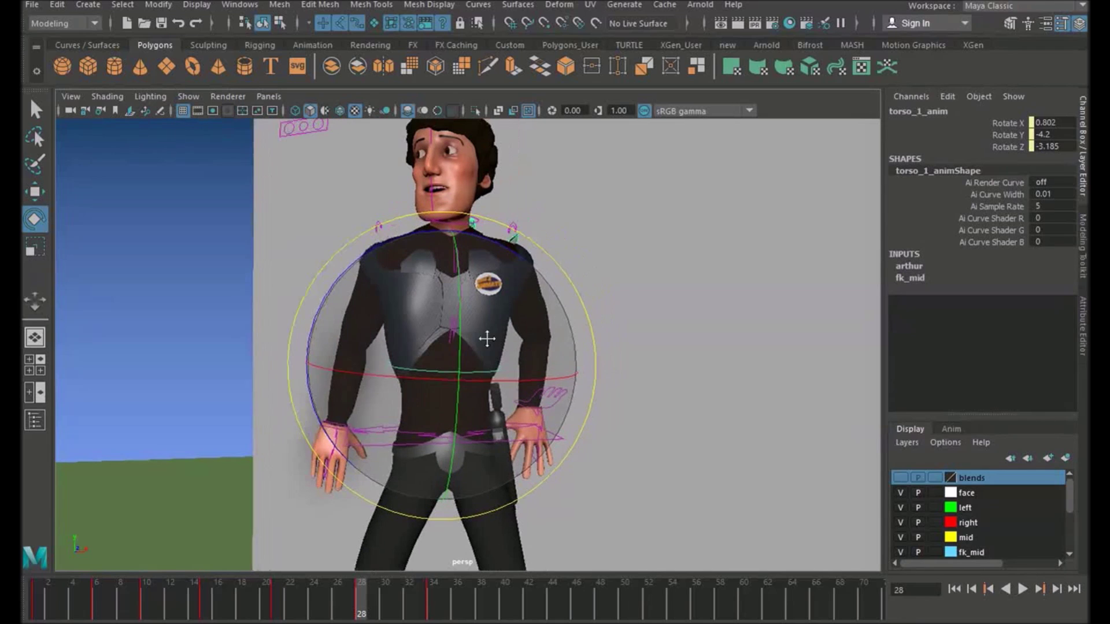
left_click_drag(239, 593, 362, 598)
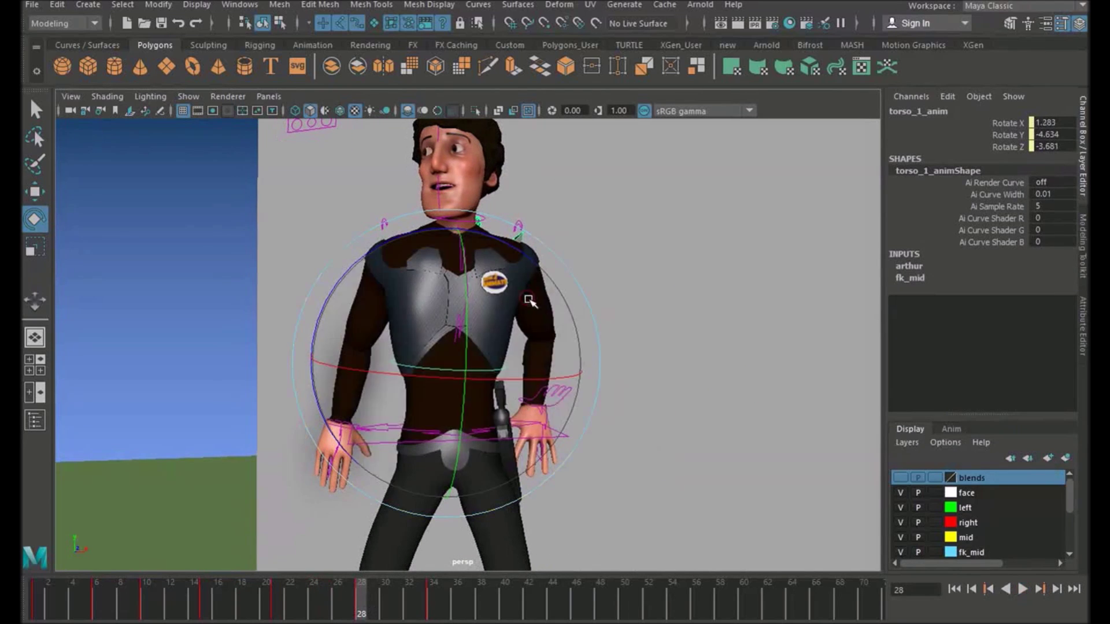
left_click_drag(263, 601, 359, 609)
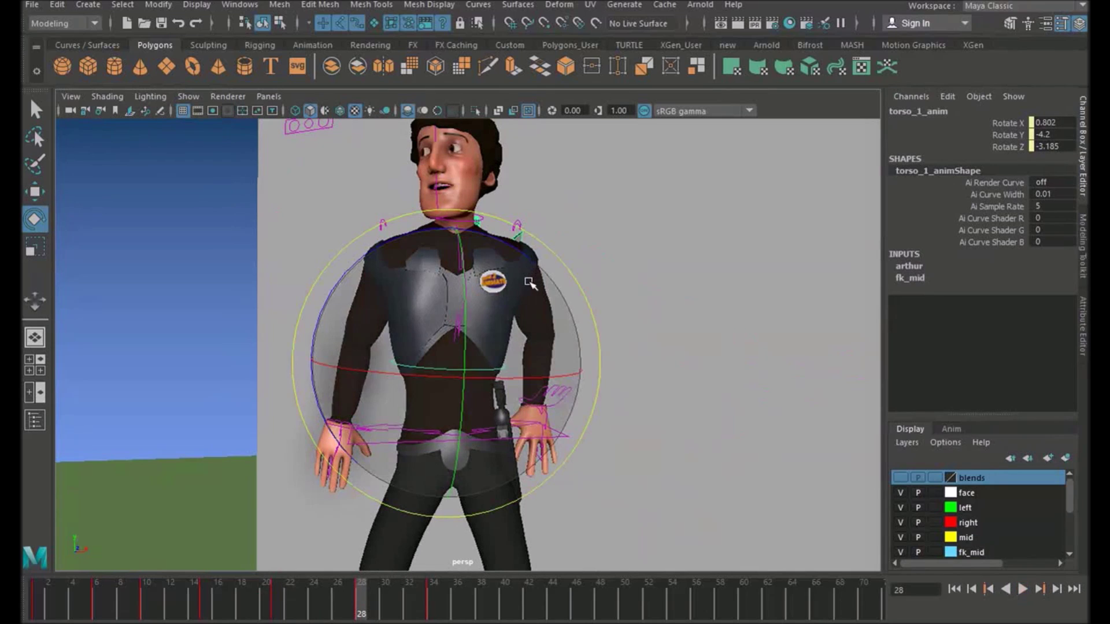
left_click_drag(527, 282, 508, 304)
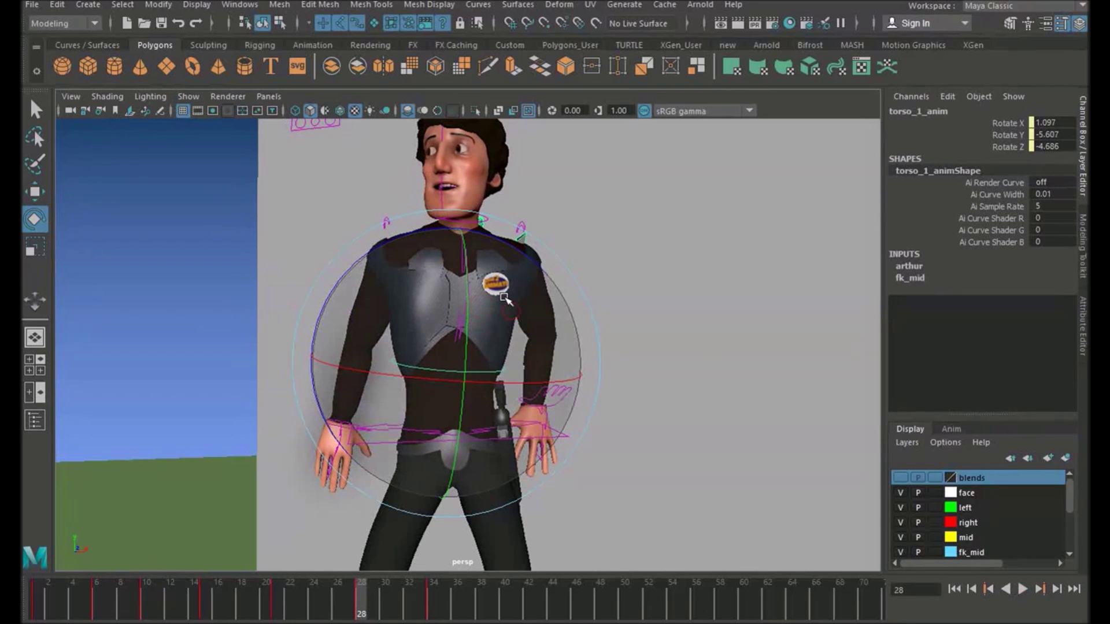
- Rotate the head control at frame 28 to X -5.357, Y -27.864, Z 1.162
key("w")
left_click(459, 215)
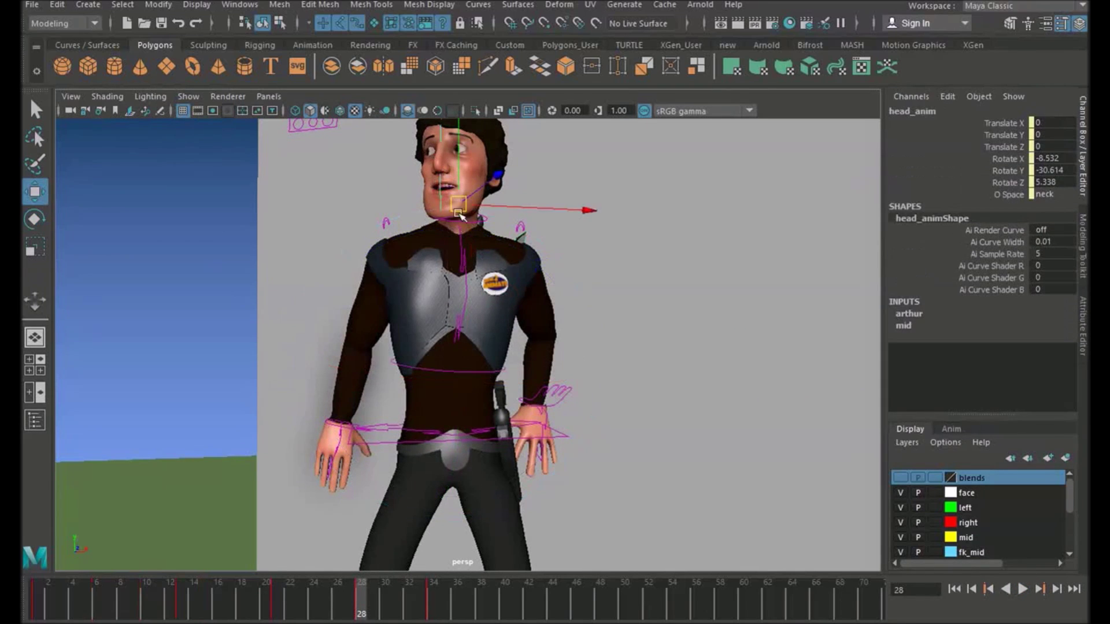
left_click_drag(283, 605, 361, 604)
key("e")
left_click_drag(542, 231, 533, 179)
- Rotate the lower torso control at frame 34 to X -2.465, Y 6.095, Z 0.456, and key a slight further rotation at frame 40
key("w")
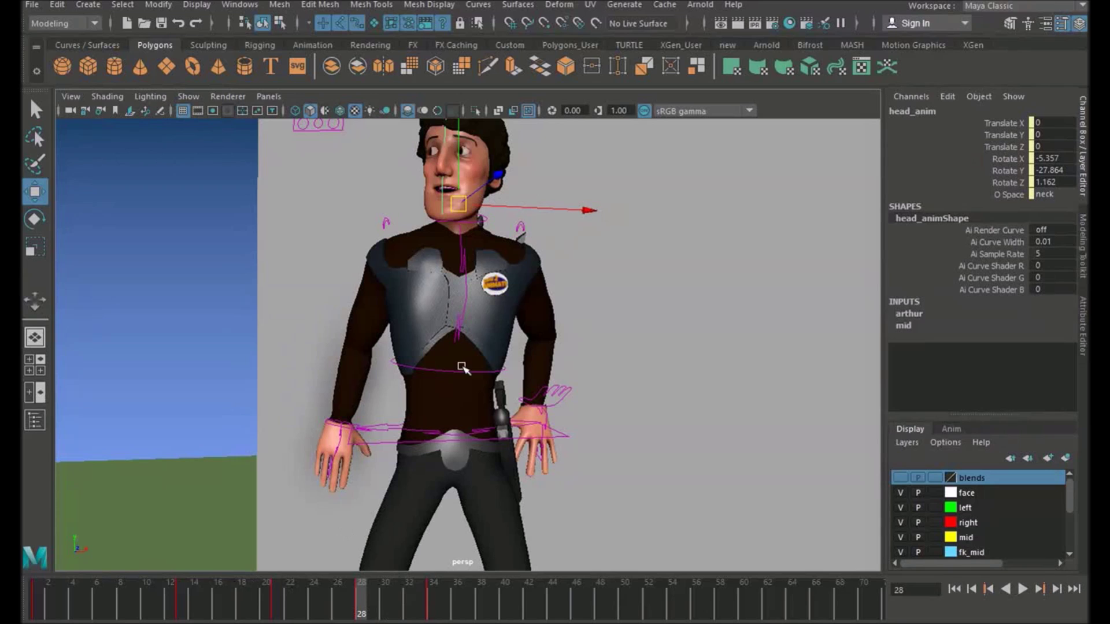
left_click(462, 367)
left_click(448, 371)
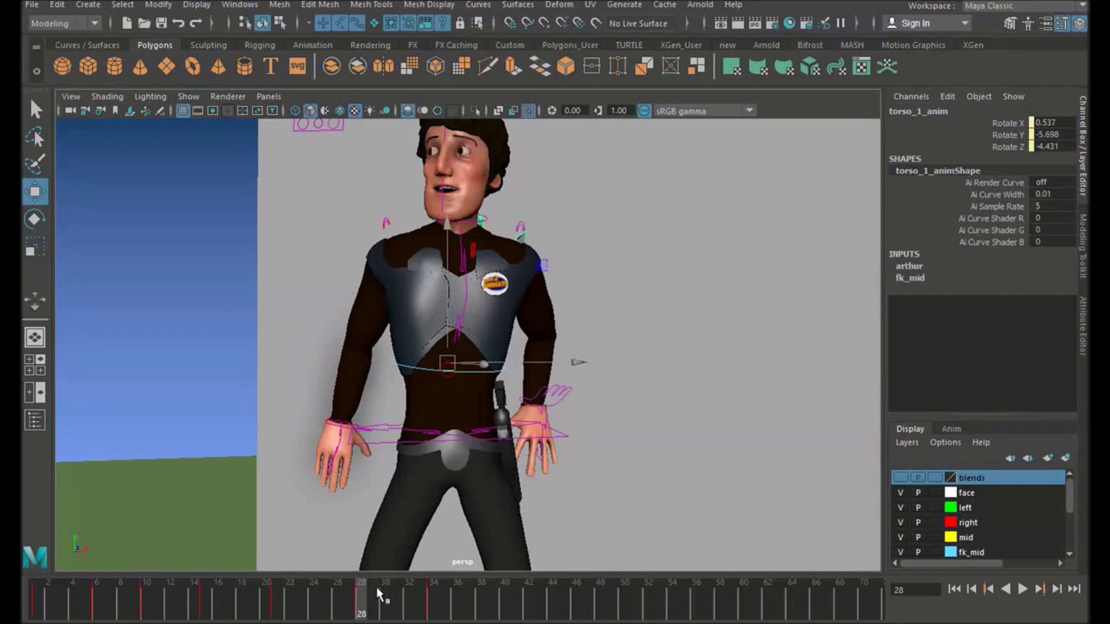
left_click_drag(266, 584, 414, 590)
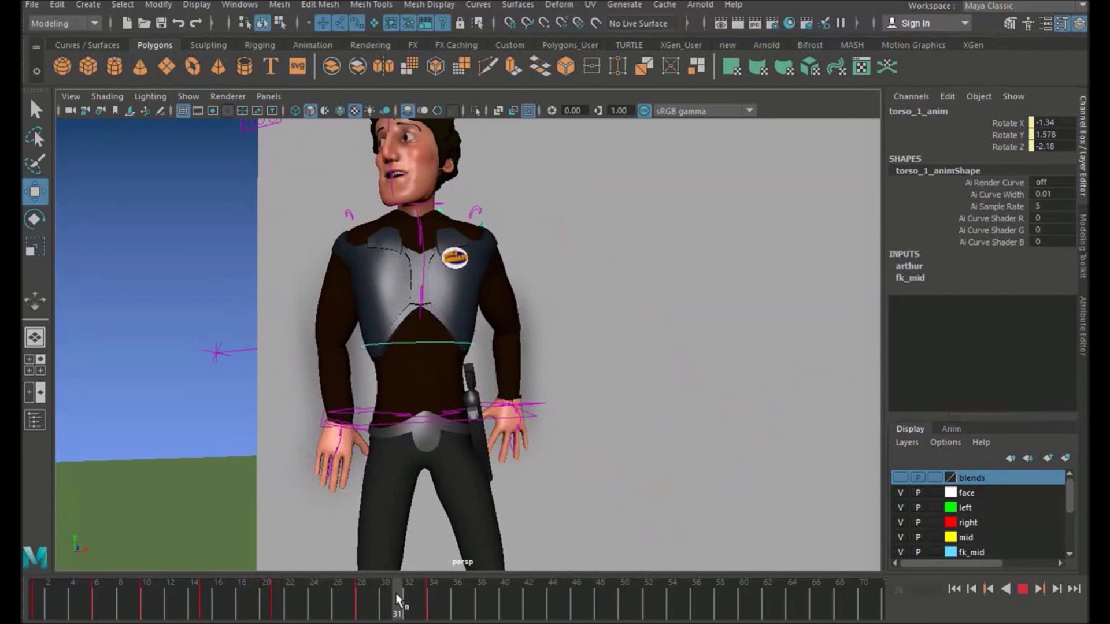
mouse_move(398, 601)
left_mouse_down()
mouse_move(365, 605)
mouse_move(433, 603)
left_mouse_up()
key("e")
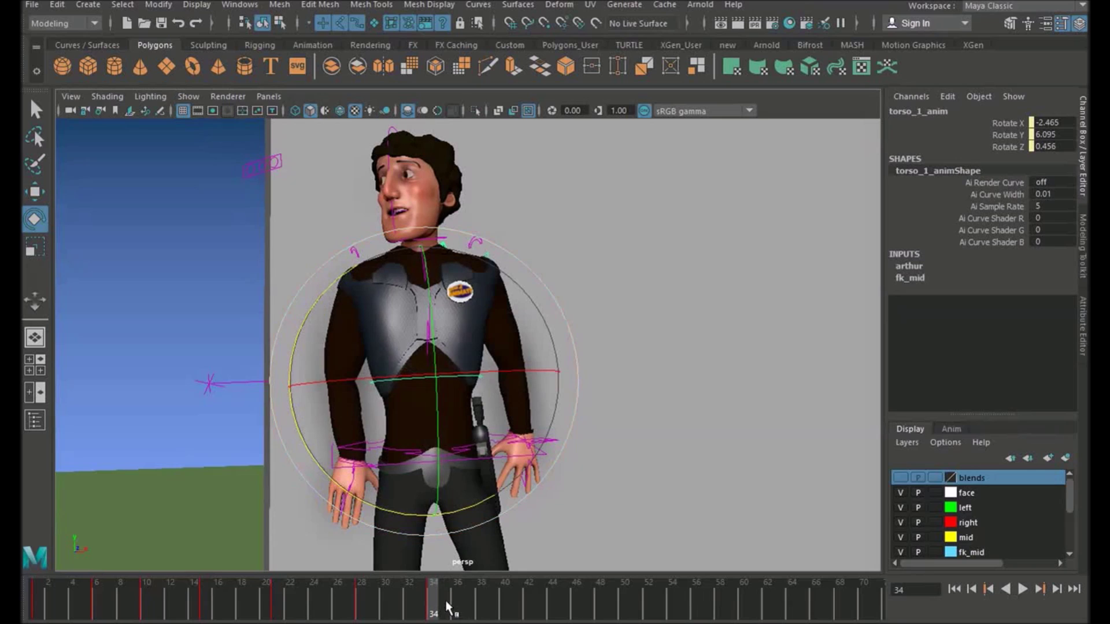
left_click_drag(449, 607, 505, 601)
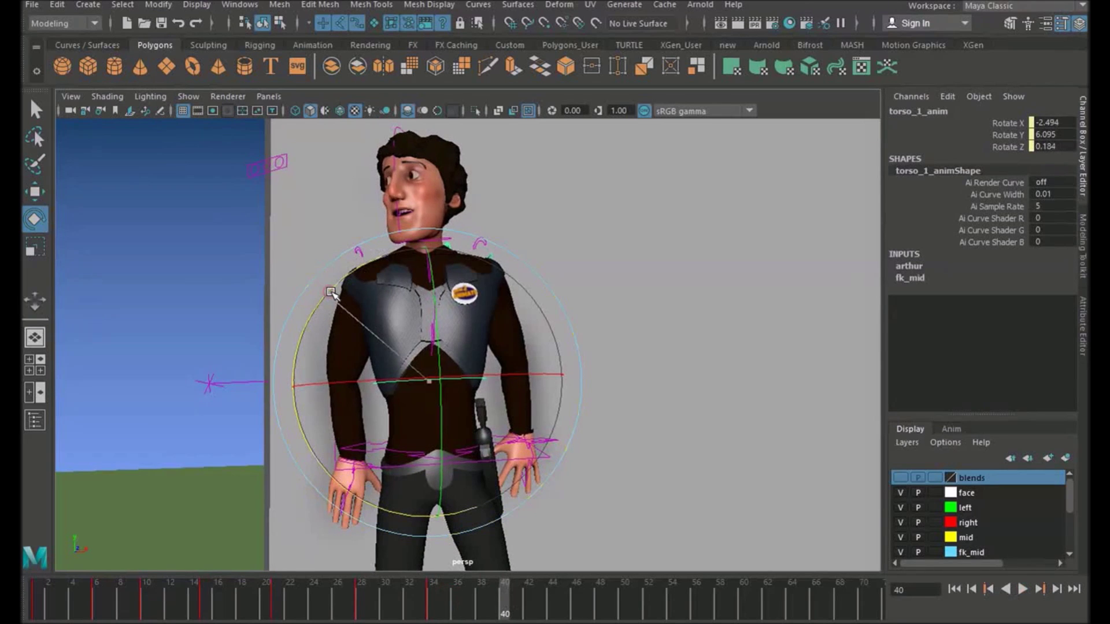
left_click_drag(310, 589, 516, 595)
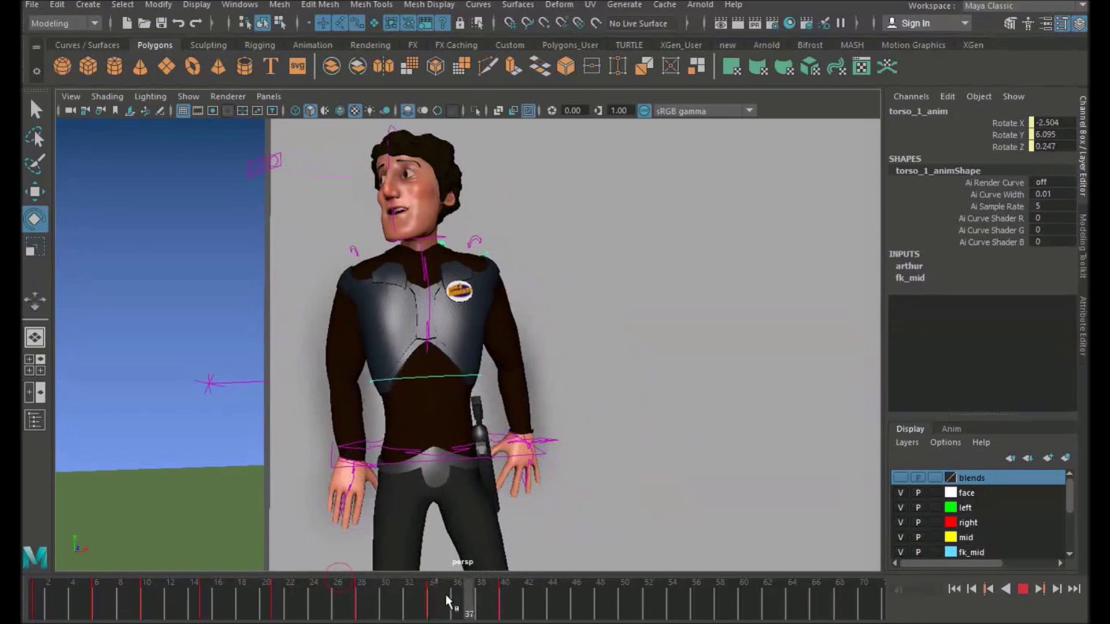
- Refine the head control's rotation at frame 28 to X -4.377, Y -27.466, Z -2.222
key("w")
left_click(412, 196)
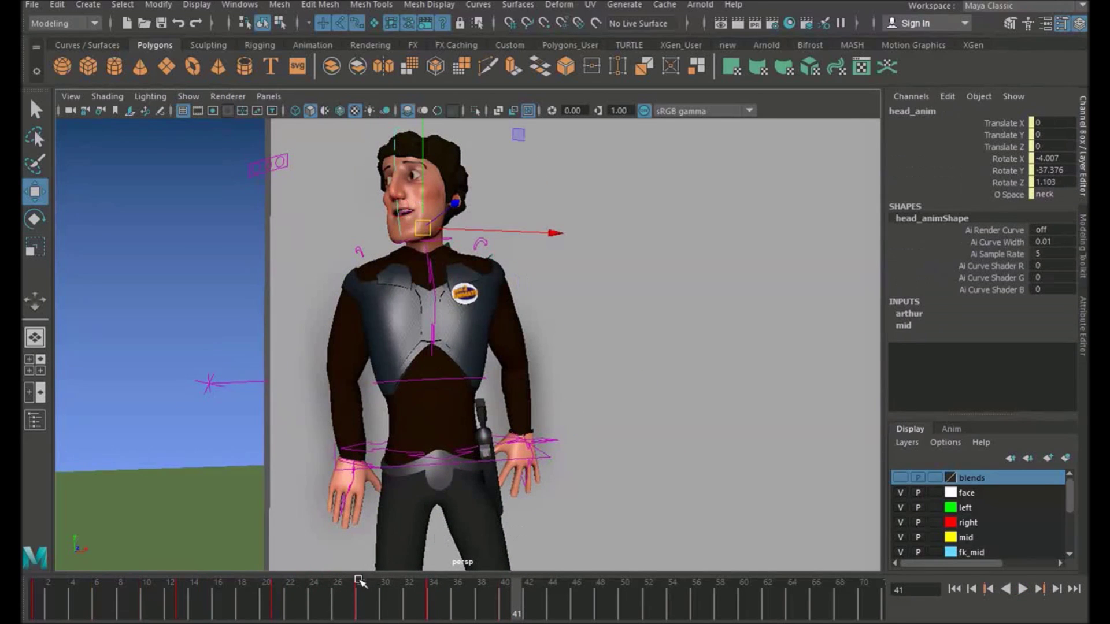
mouse_move(360, 582)
left_mouse_down()
mouse_move(311, 591)
mouse_move(361, 585)
left_mouse_up()
key("e")
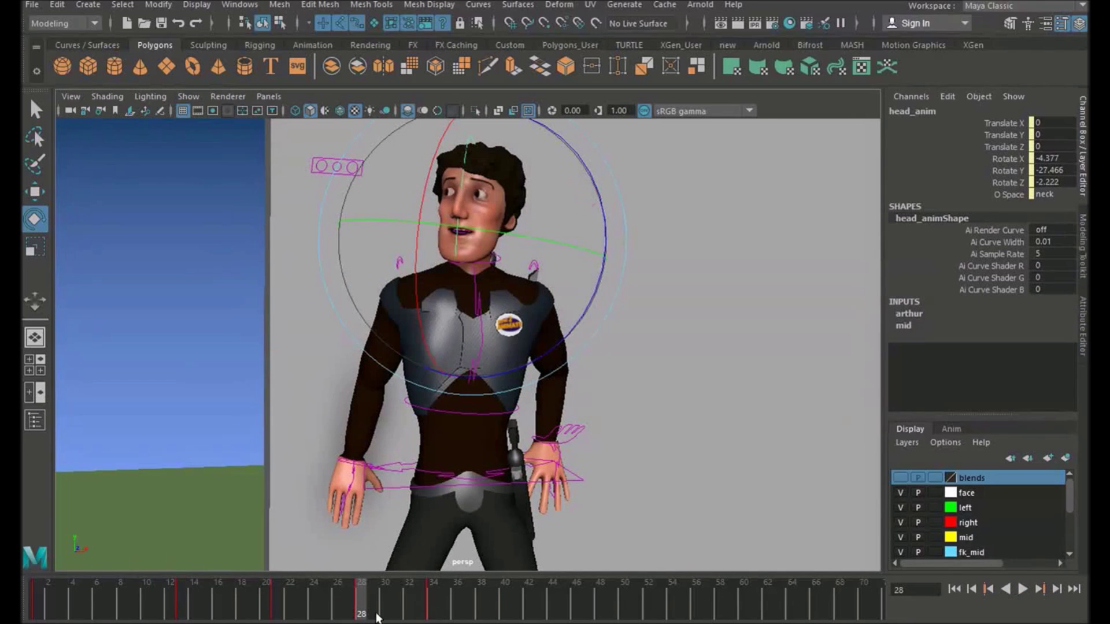
- Shift the head control's keys at frames 28 and 34 to frames 31 and 37
left_click_drag(370, 614, 448, 607)
left_click_drag(380, 608, 415, 607)
left_click_drag(253, 594, 470, 594)
- Rotate the head control at frame 37 to X -4.313, Y -38.602, Z 2.614
middle_click_drag(443, 227, 461, 291, "alt")
right_click_drag(462, 292, 508, 300, "alt")
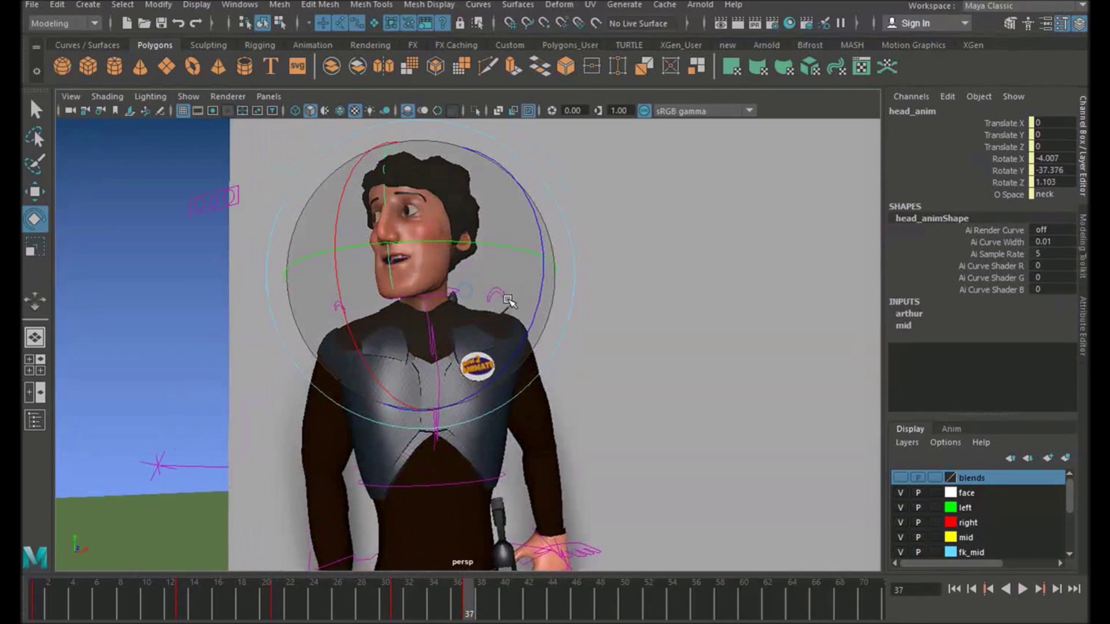
left_click_drag(457, 319, 376, 332)
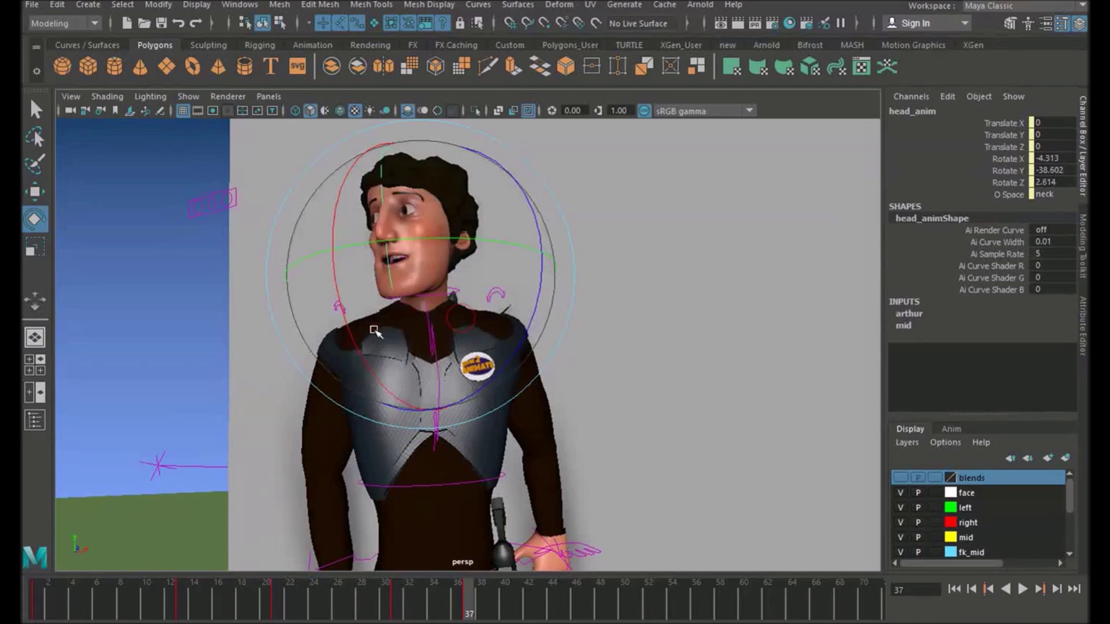
- Rotate the head control at frame 42 to X -3.675, Y -37.621, Z 1.129
key("alt+v")
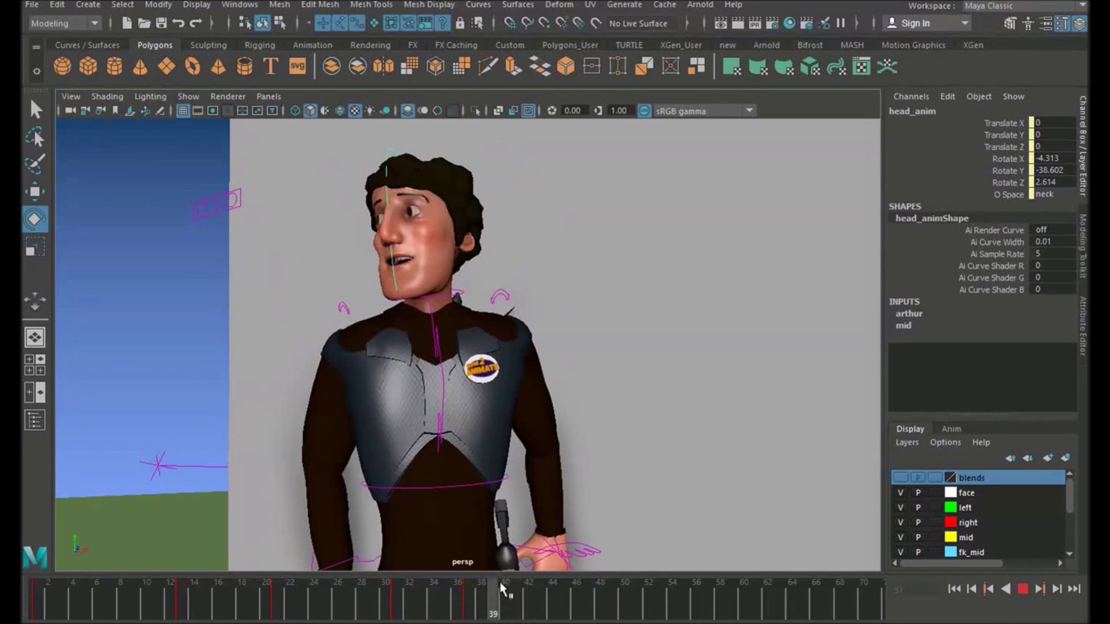
key("alt+v")
left_click_drag(519, 281, 518, 273)
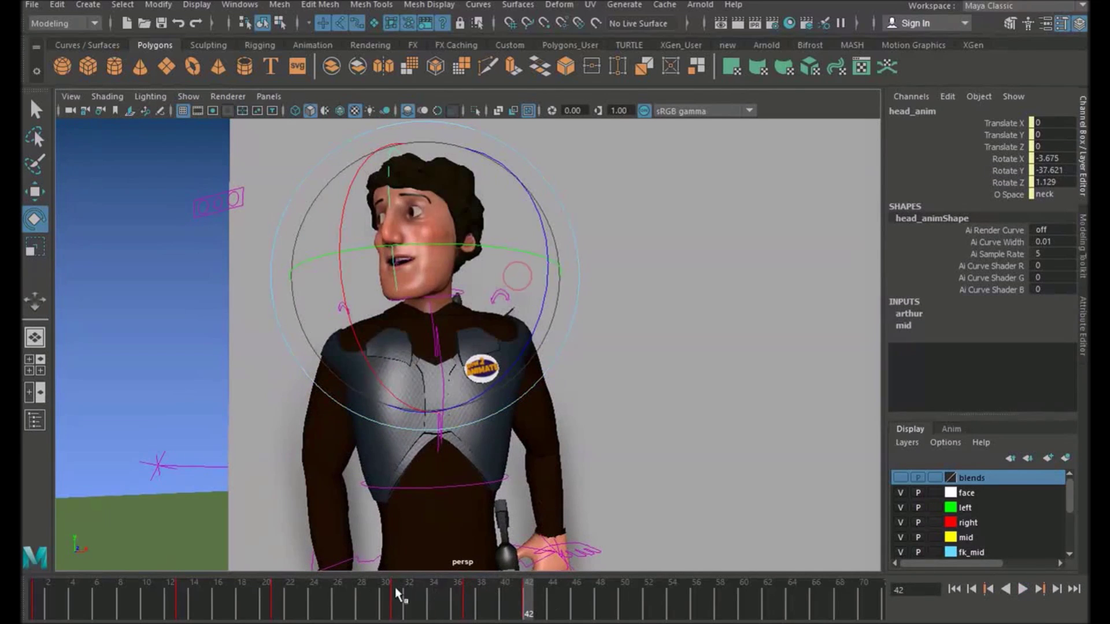
- Play back the head turn from about frame 31 to frame 40 with the whole upper body in view
left_click(400, 595)
key("alt+v")
key("alt+v")
scroll(532, 494, "down", 2)
middle_click_drag(530, 491, 531, 376, "alt")
key("alt+v")
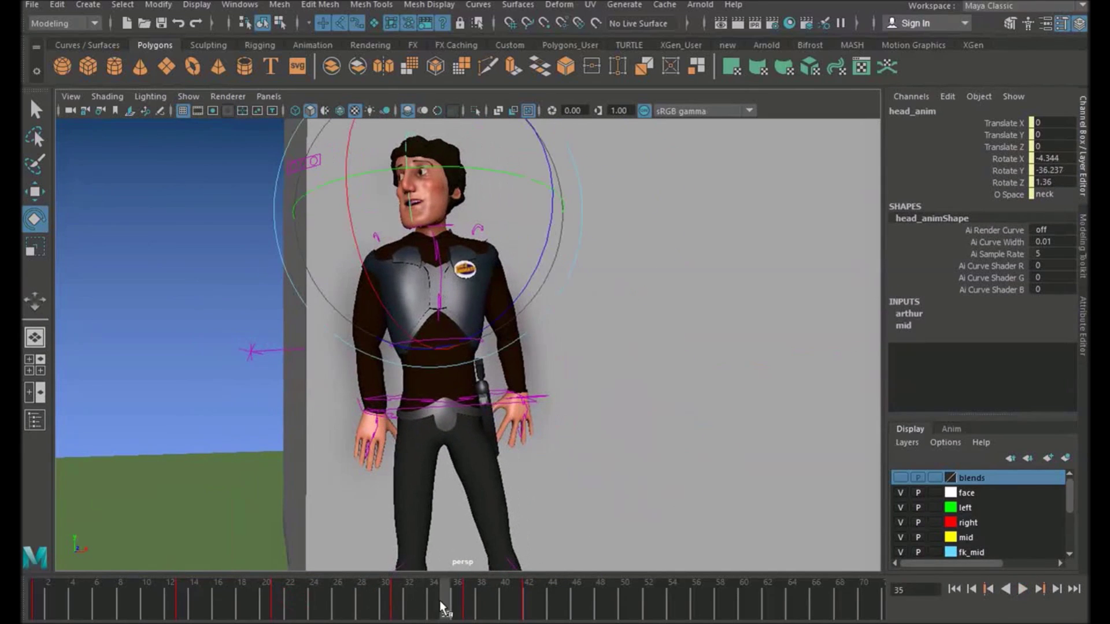
key("alt+v")
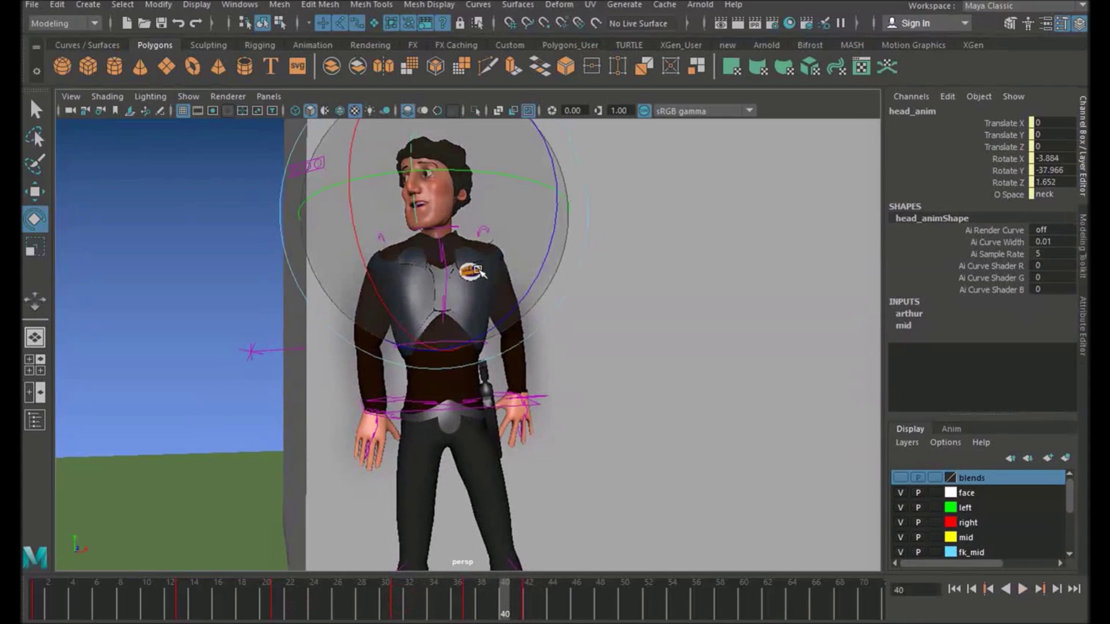
- Select the body control and review how it settles between about frames 28 and 42
key("w")
left_click(459, 410)
middle_click_drag(471, 414, 456, 397, "alt")
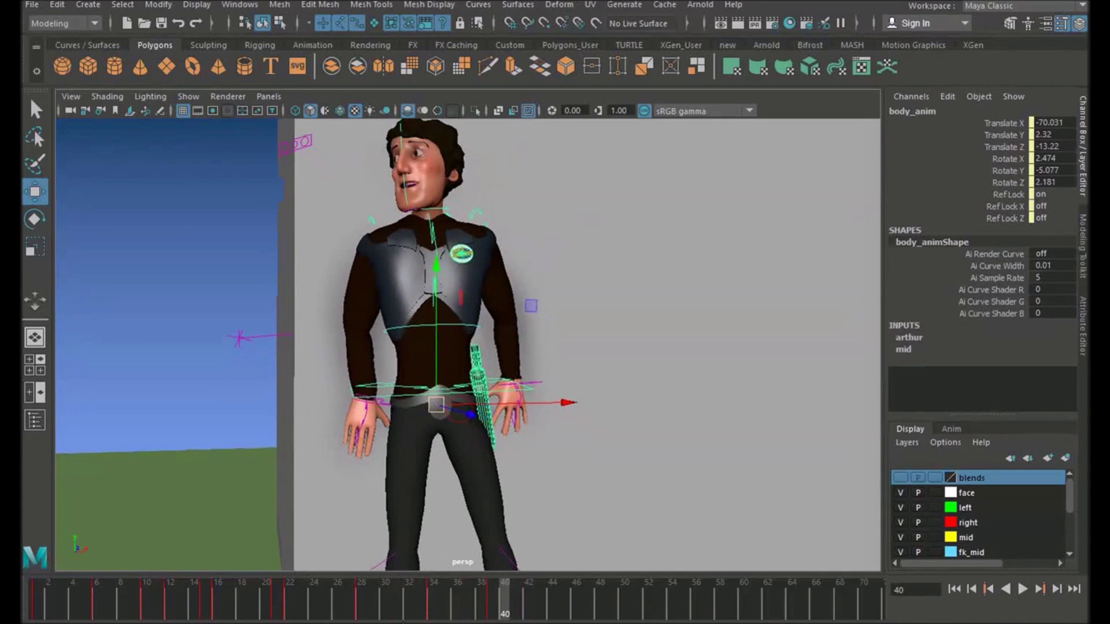
left_click_drag(315, 607, 447, 598)
left_click(360, 595)
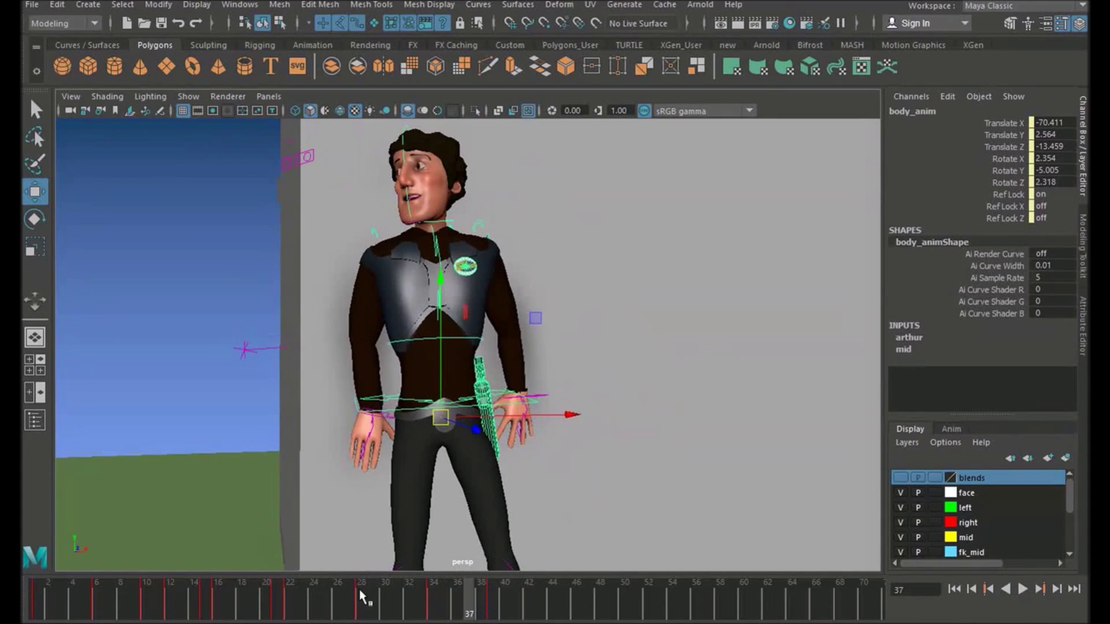
key("alt+v")
key("alt+v")
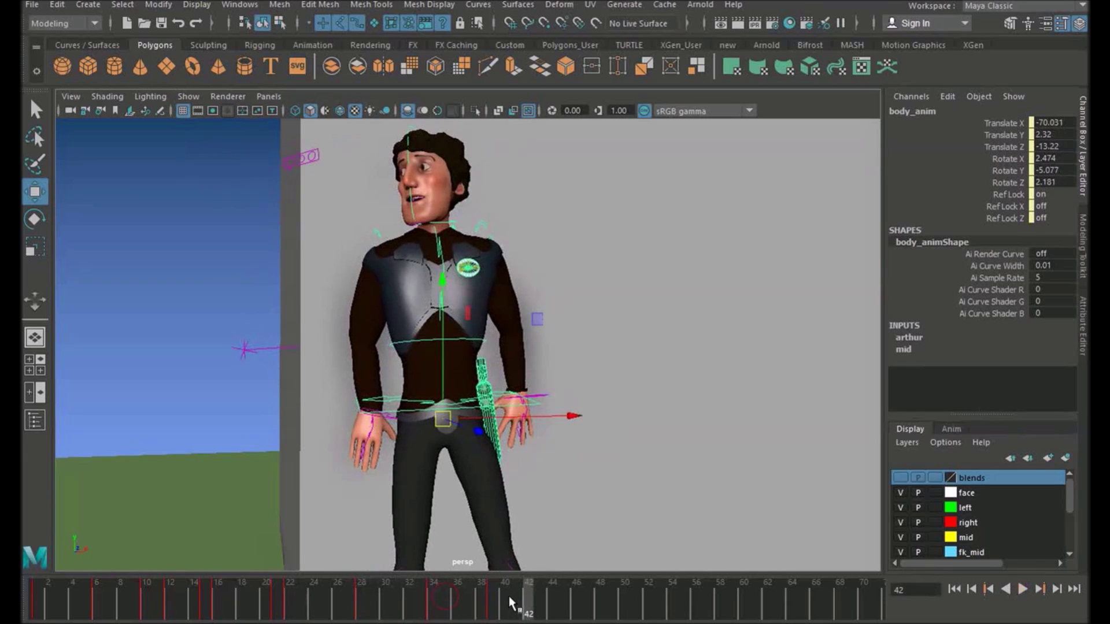
left_click(407, 595)
key("alt+v")
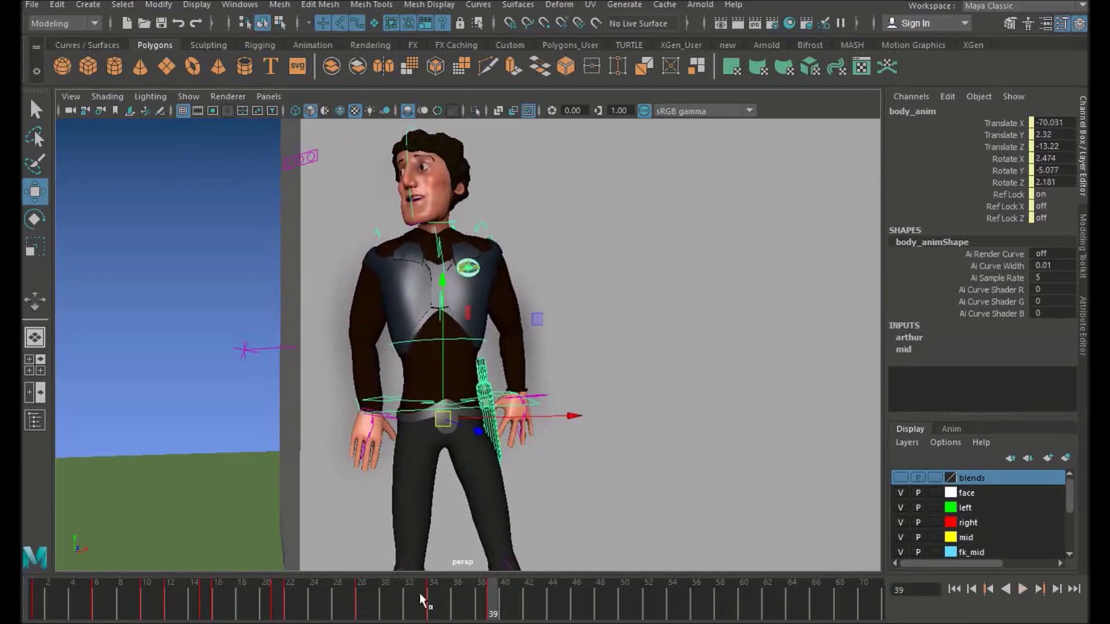
left_click(421, 599)
key("alt+v")
mouse_move(507, 594)
left_mouse_down()
mouse_move(423, 600)
mouse_move(446, 600)
left_mouse_up()
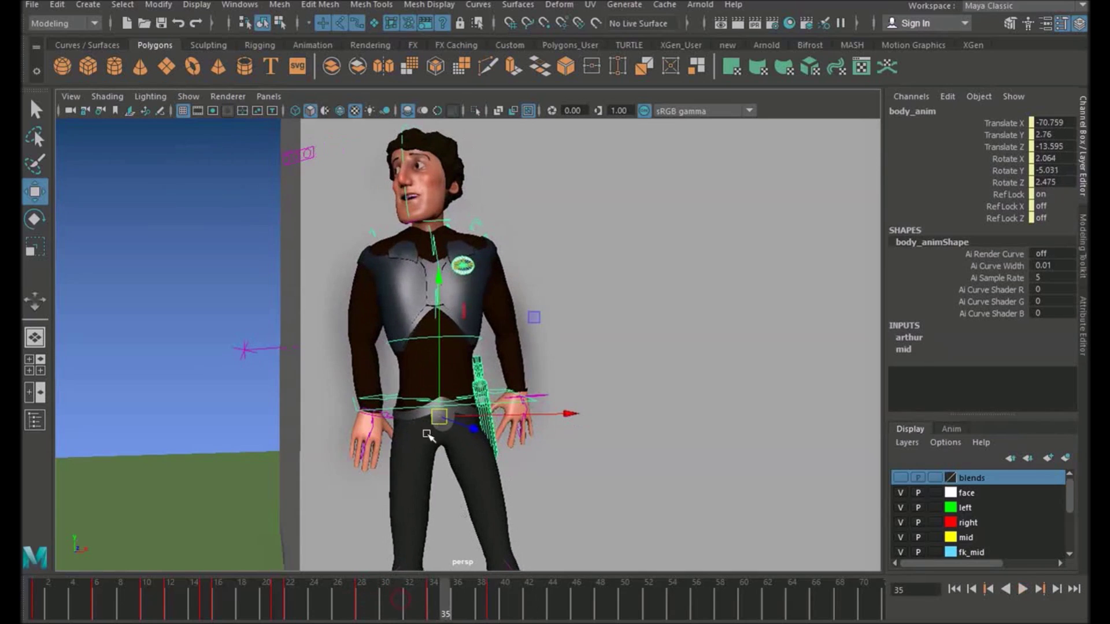
right_click_drag(423, 472, 434, 473, "alt")
left_click(373, 594)
key("alt+v")
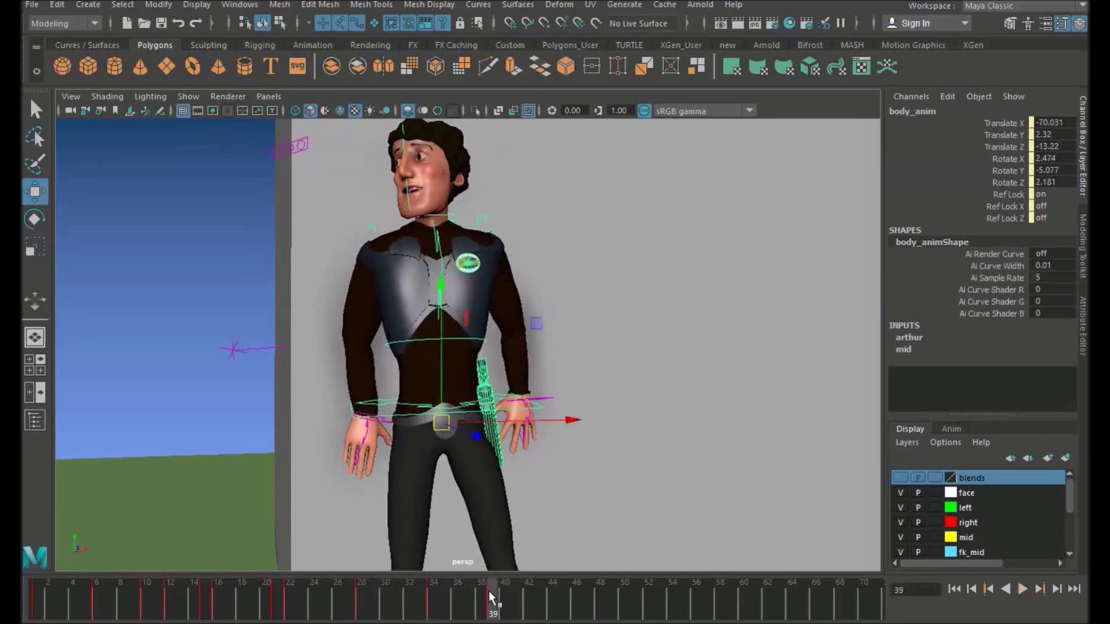
left_click_drag(361, 596, 434, 597)
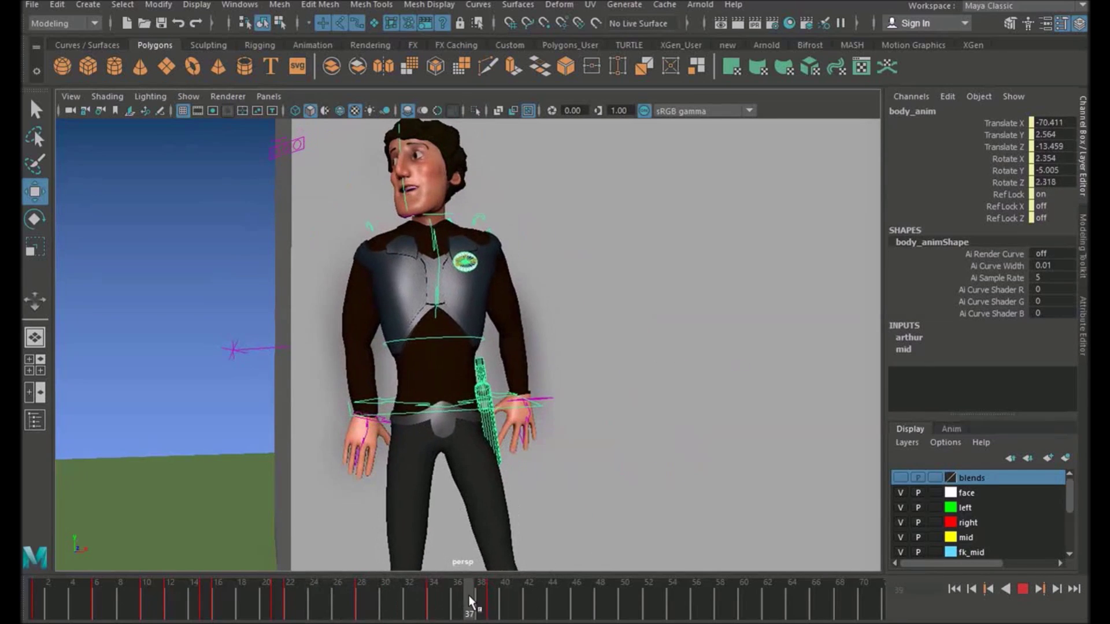
- Translate the body control slightly at frame 45, with Translate Y at 2.417
key("e")
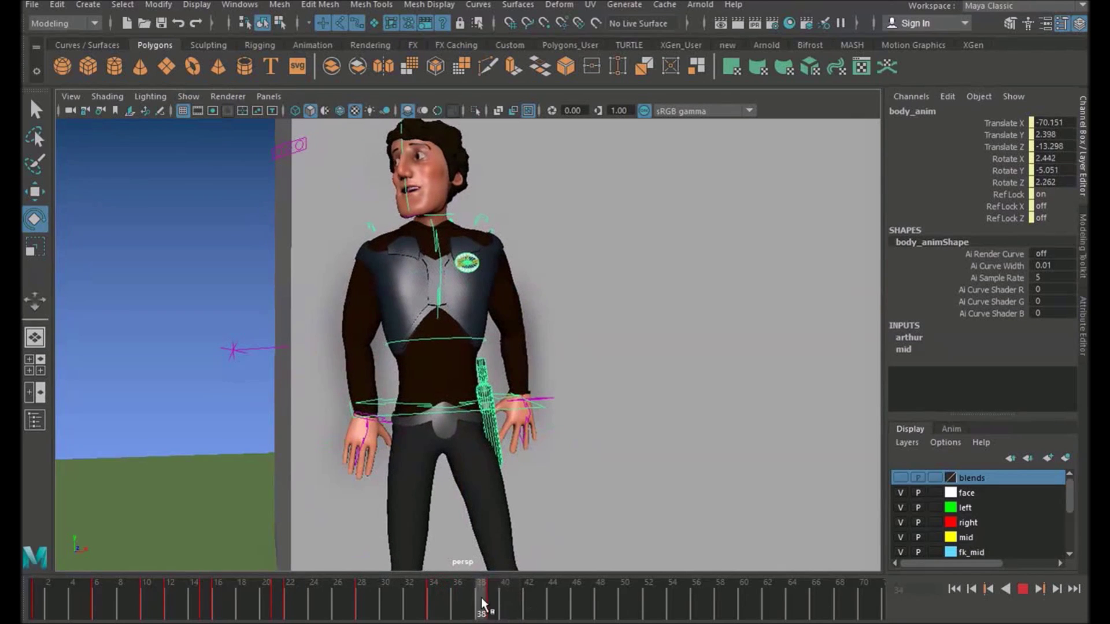
left_click_drag(516, 607, 493, 607)
key("w")
scroll(351, 360, "up", 4)
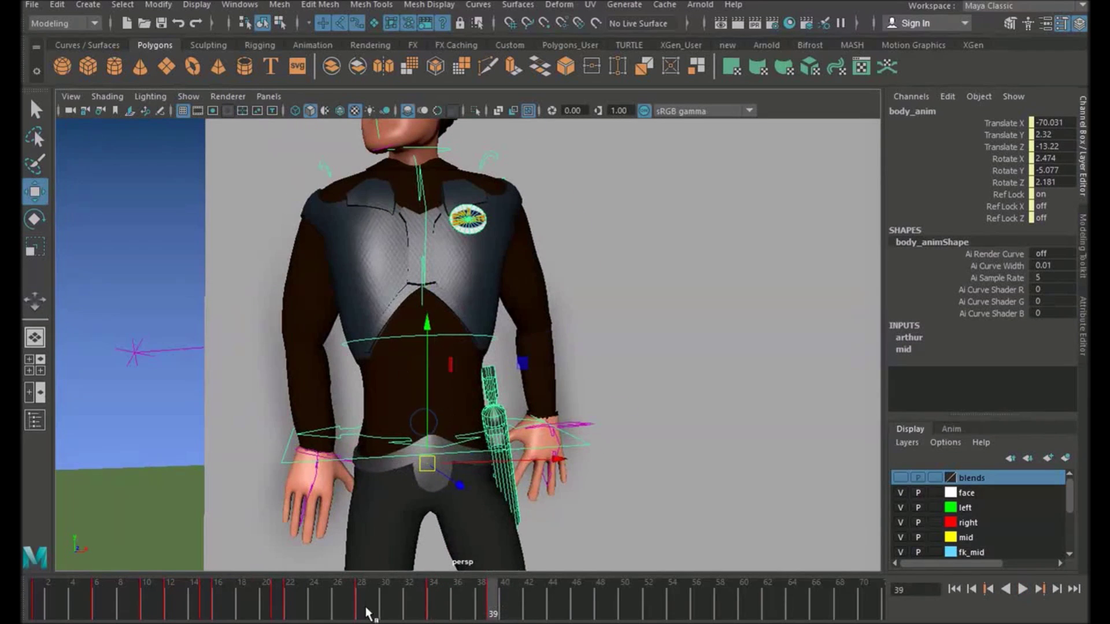
left_click_drag(366, 605, 493, 602)
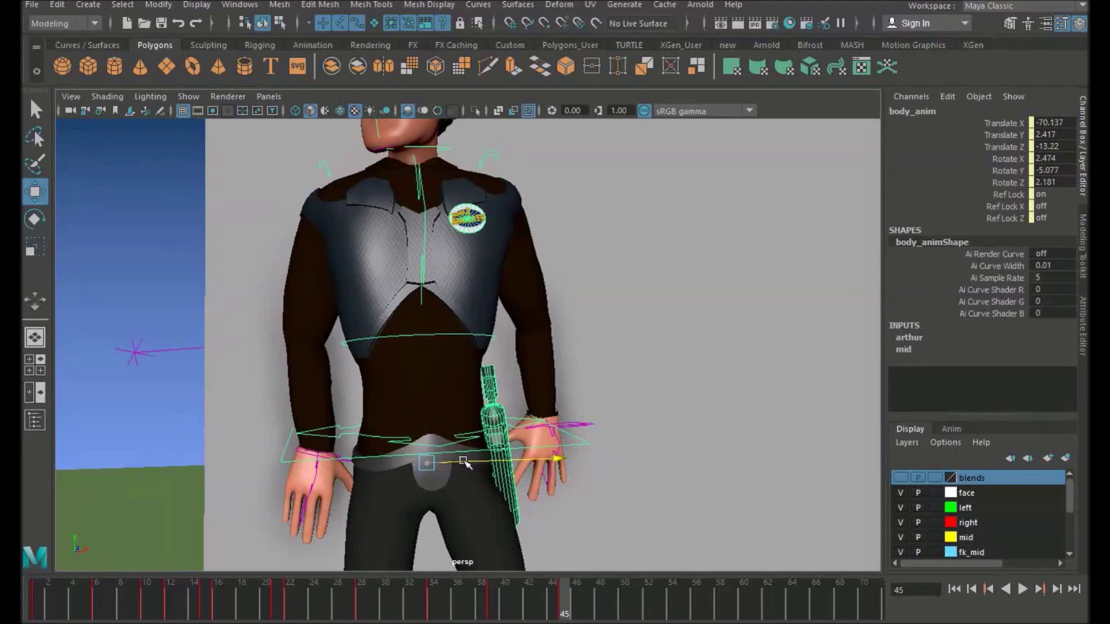
- Shift the body control's keys at frames 39 and 45 to frames 41 and 47, and key it at frame 54
key("alt+v")
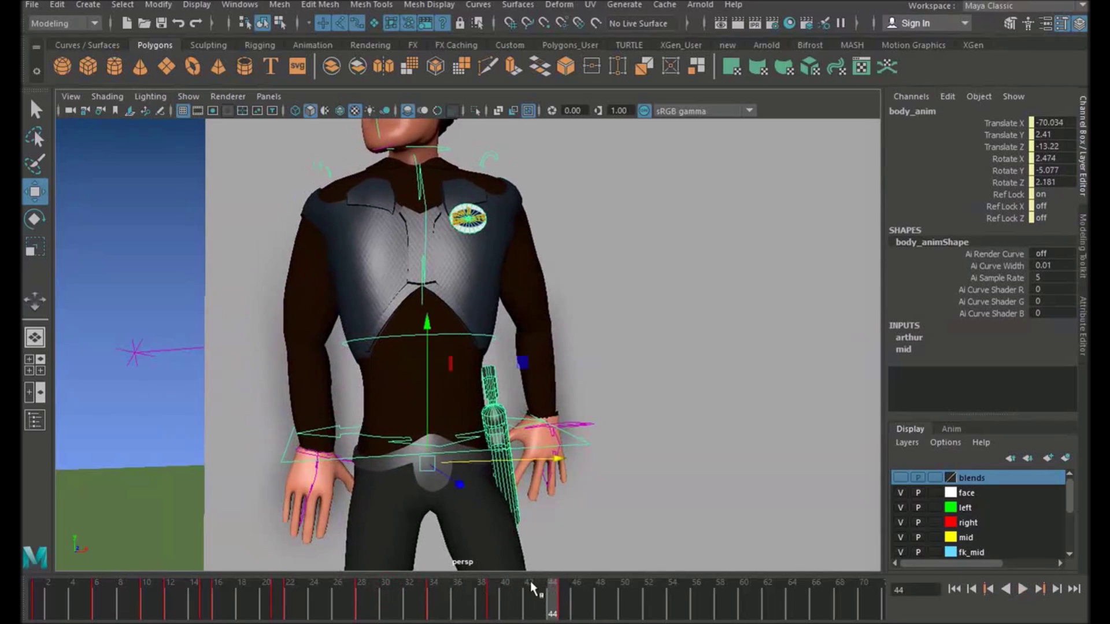
left_click(483, 601, "shift")
left_click_drag(486, 602, 588, 603)
mouse_move(470, 602)
left_mouse_down("shift")
mouse_move(591, 603)
mouse_move(476, 602)
left_mouse_up("shift")
right_click(558, 596)
mouse_move(710, 477)
left_click(746, 484)
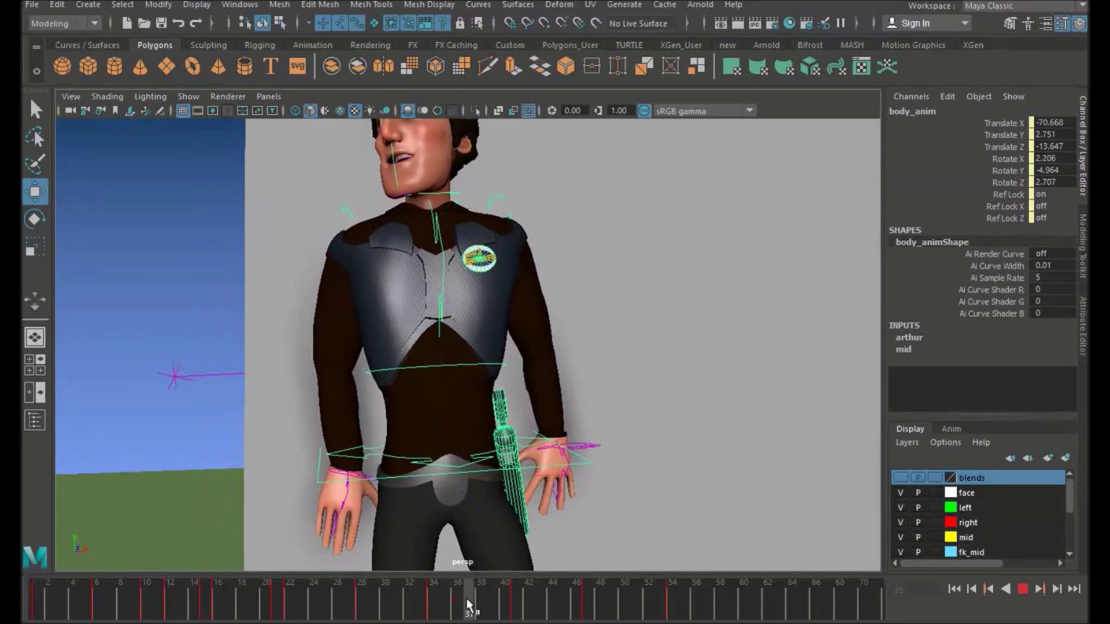
left_click(728, 397)
- Enlarge the rotate manipulator and rotate the lower torso control slightly at frame 31 to X -1.272, Y 1.479, Z -1.988
mouse_move(467, 599)
left_mouse_down()
mouse_move(481, 602)
mouse_move(446, 605)
left_mouse_up()
left_click(476, 365)
middle_click_drag(473, 373, 467, 388, "alt")
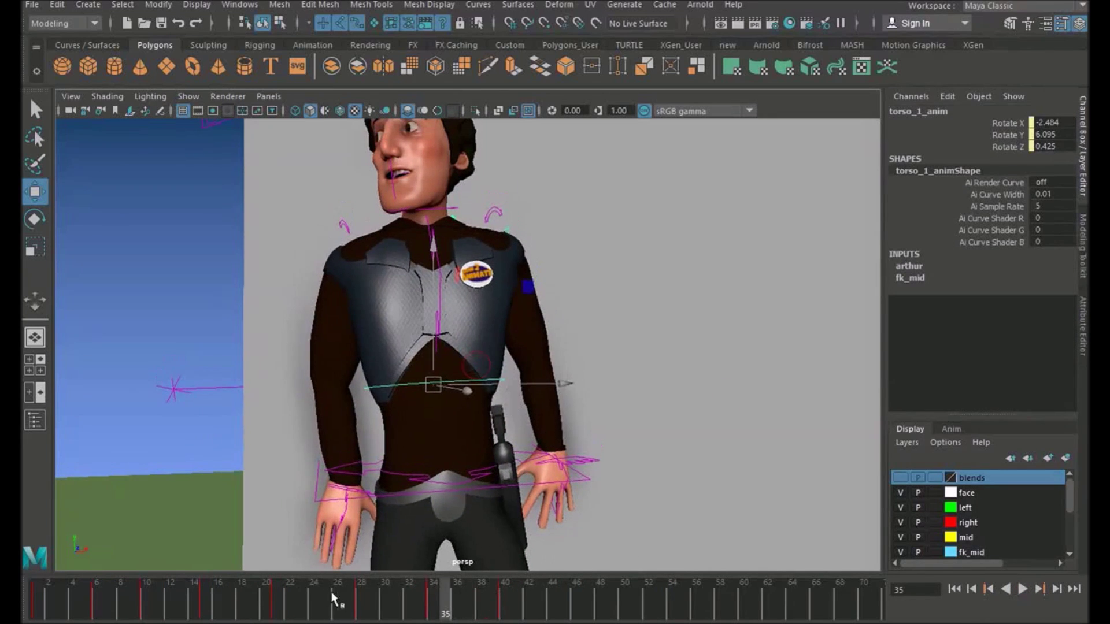
left_click_drag(330, 595, 397, 590)
key("e")
middle_click_drag(498, 386, 521, 415, "alt")
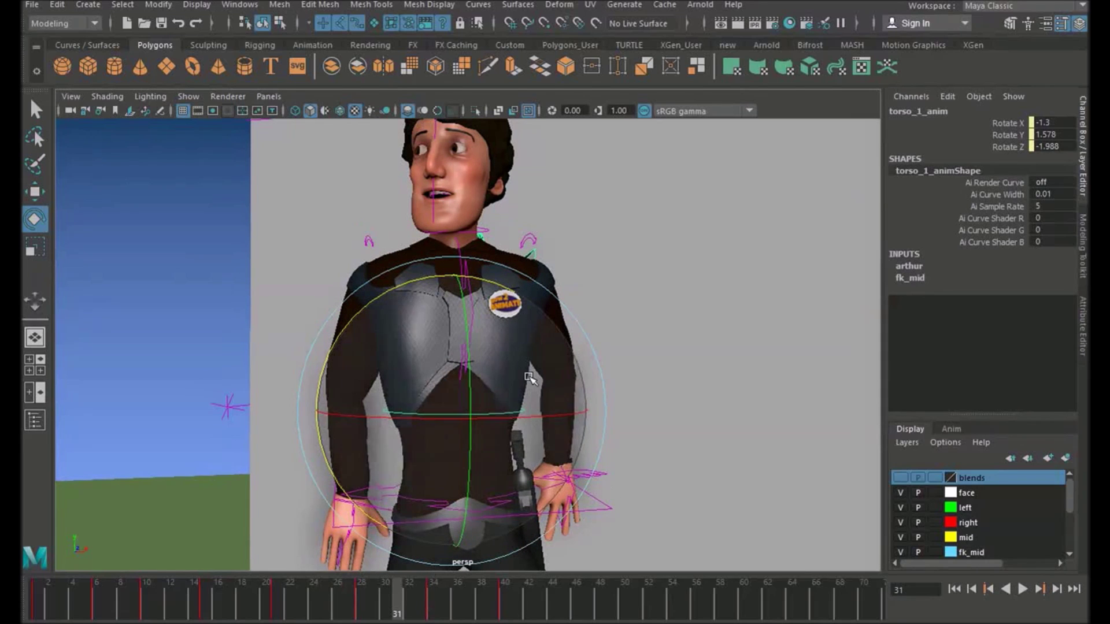
key("minus")
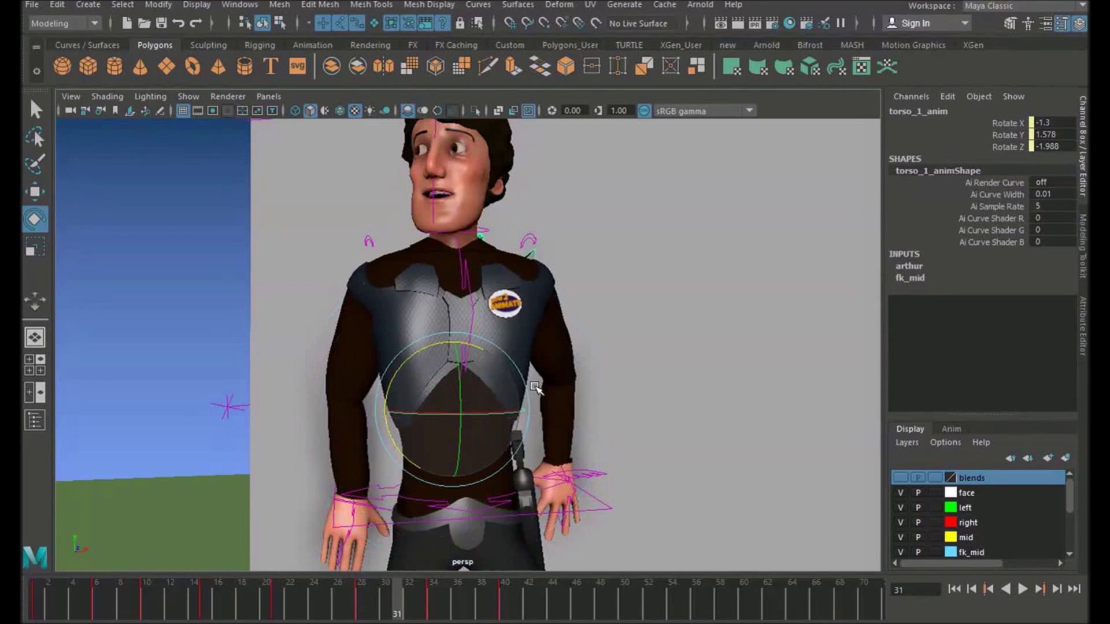
key("plus")
key("plus")
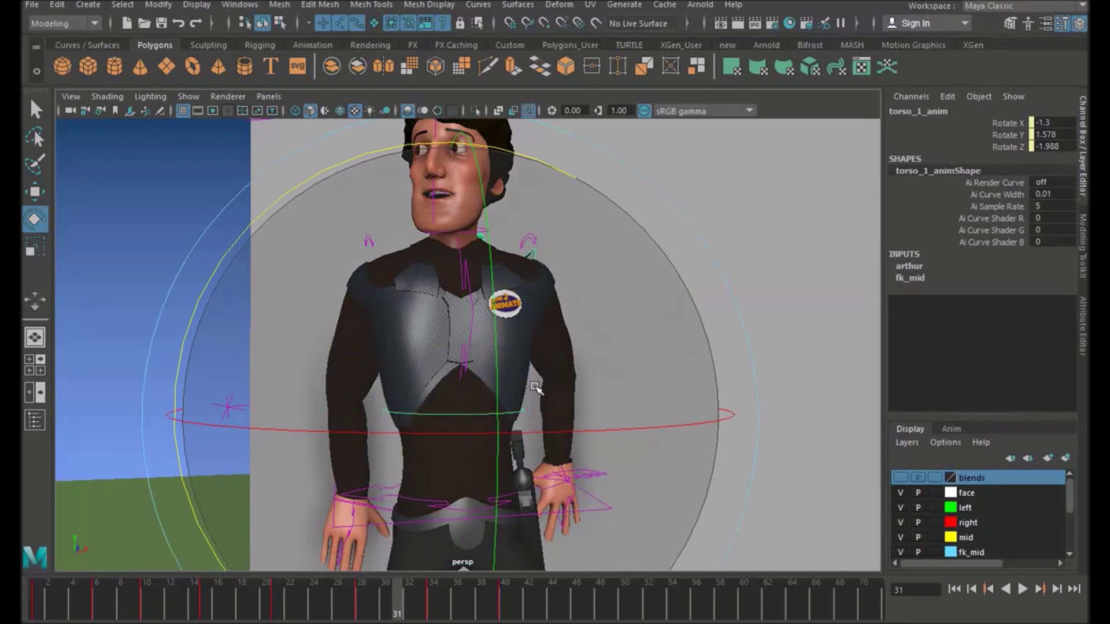
key("minus")
key("plus")
key("minus")
key("equal")
left_click_drag(562, 363, 551, 363)
- Shift the lower torso control's keys at frames 28 and 34 one frame, to frames 29 and 35
left_click_drag(408, 586, 501, 597)
left_click_drag(330, 587, 405, 598)
left_click_drag(344, 601, 409, 602, "shift")
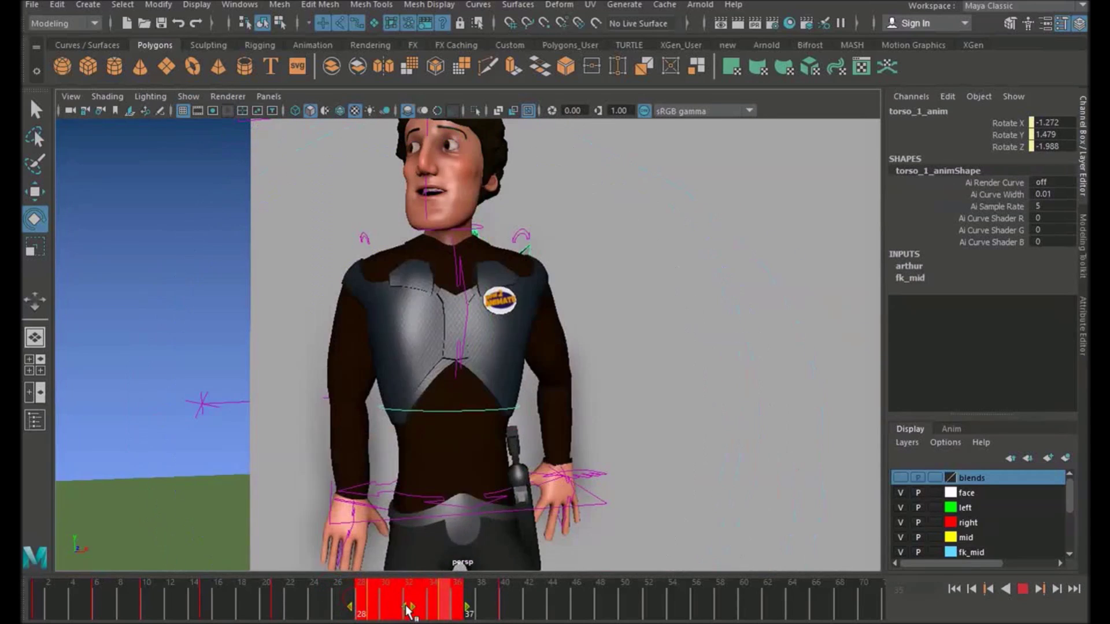
- Rotate the lower torso control at frame 48 to X -2.437, Y 5.857, Z -0.024
left_click_drag(273, 598, 600, 598)
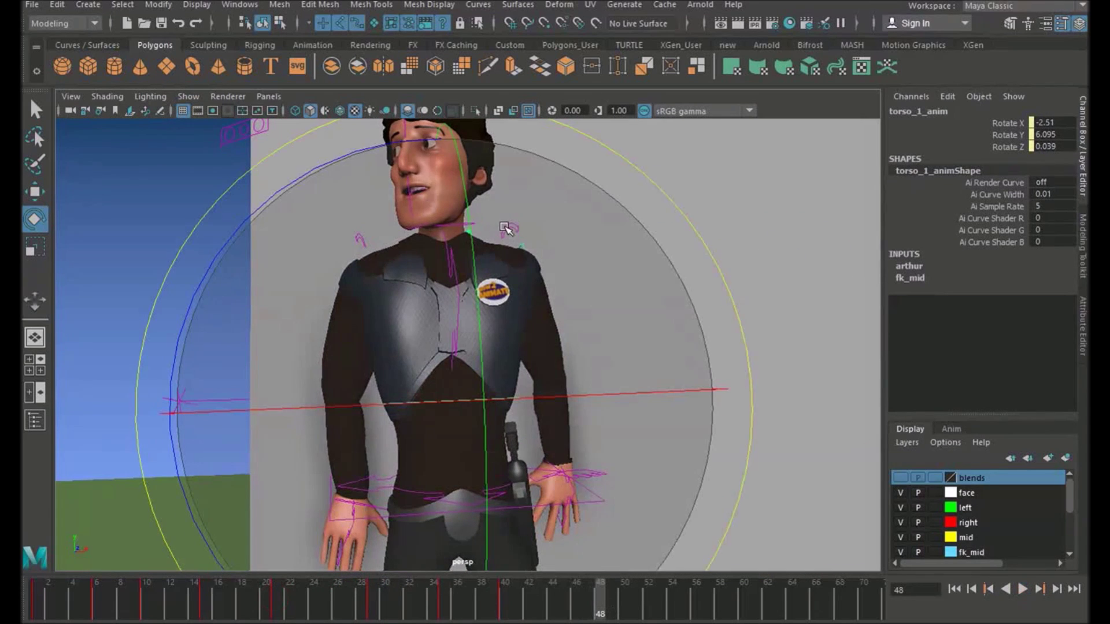
left_click_drag(525, 290, 524, 294)
key("w")
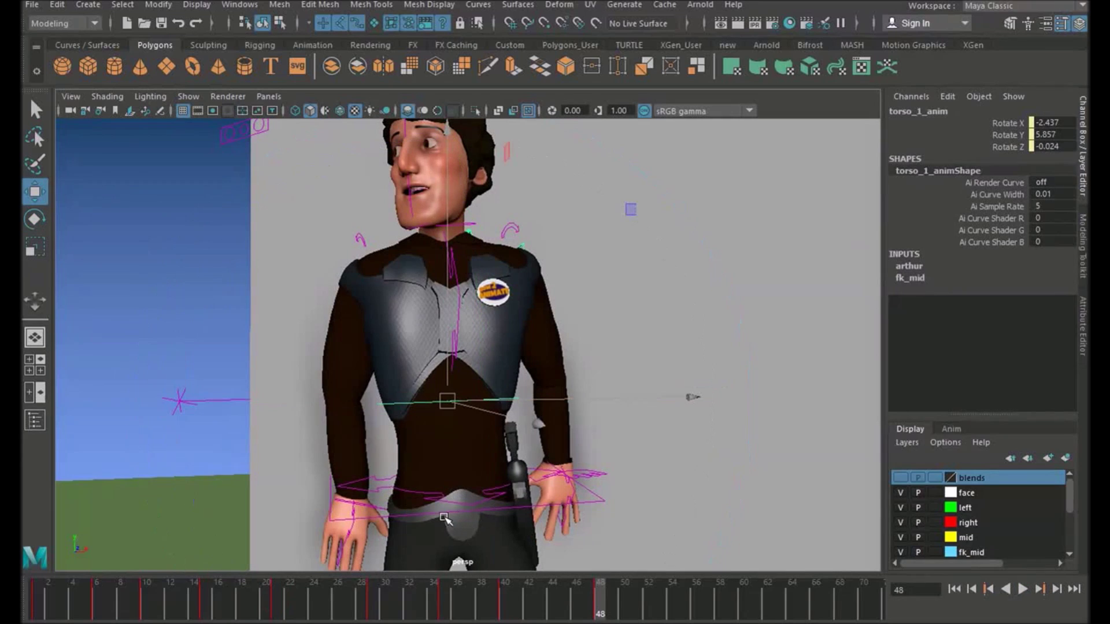
- Rotate the shoulder control at frame 57 to X 0.325, Y 0.202, Z 0.029
left_click(444, 516)
key("e")
left_click_drag(549, 598, 709, 598)
key("w")
key("e")
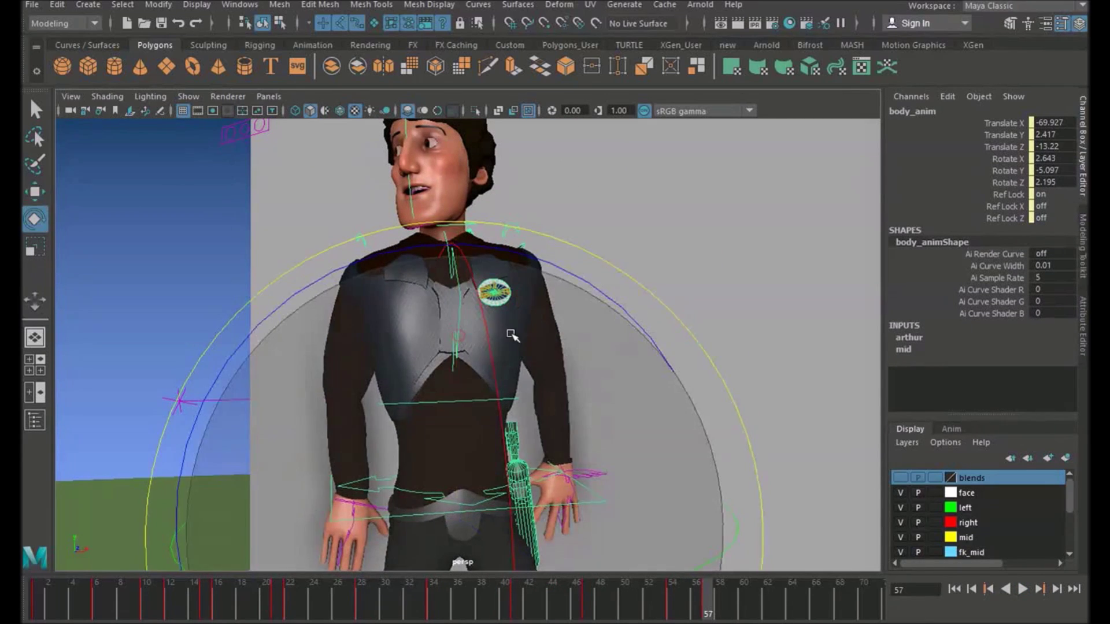
key("w")
left_click(633, 292)
left_click(461, 322)
key("e")
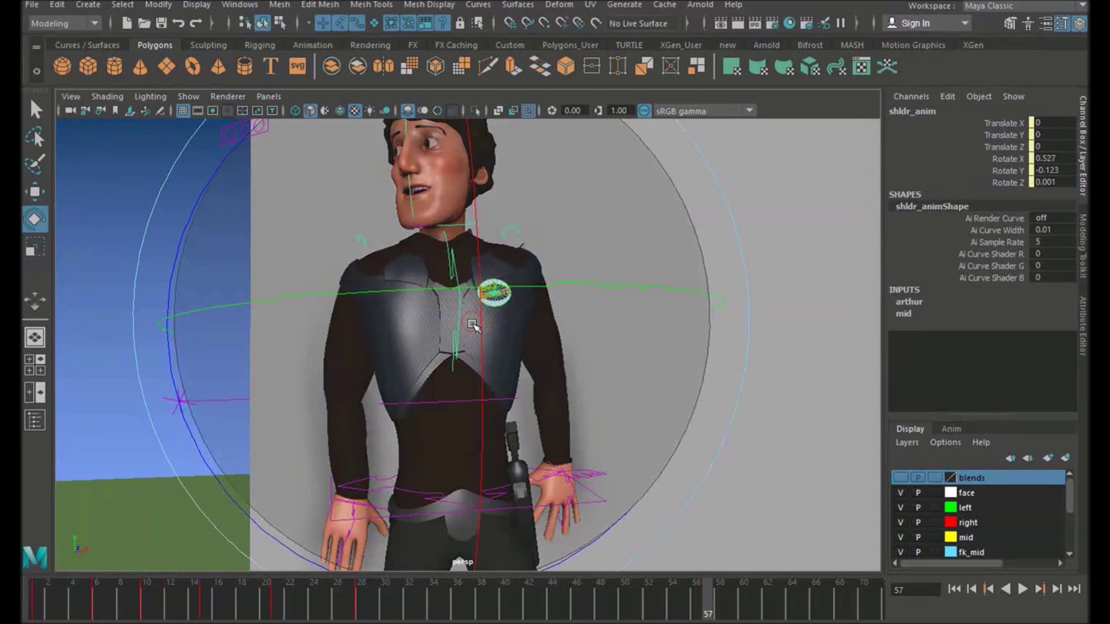
key("w")
- Select the head control and adjust its rotation slightly after its frame 42 key to extend the settle
middle_click_drag(463, 251, 461, 265, "alt")
left_click(412, 230)
key("e")
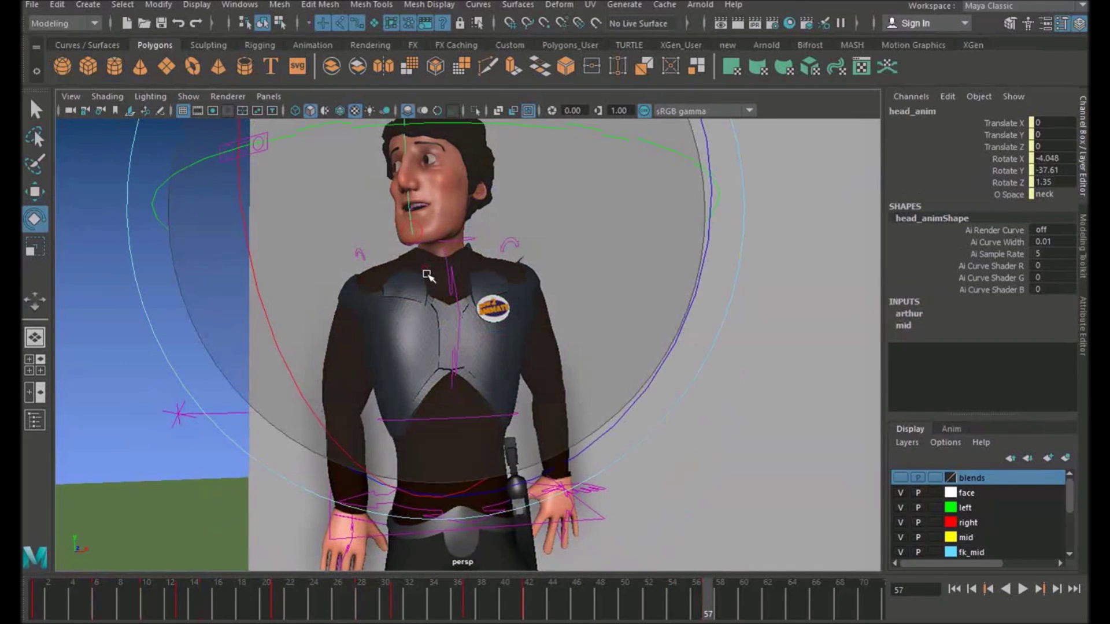
key("w")
left_click_drag(594, 584, 649, 588)
key("e")
key("w")
key("e")
left_click_drag(496, 216, 492, 211)
key("w")
- Adjust the lower torso control's rotation slightly late in the shot, after its key at frame 48
left_click_drag(650, 602, 792, 605)
key("e")
key("w")
left_click(455, 369)
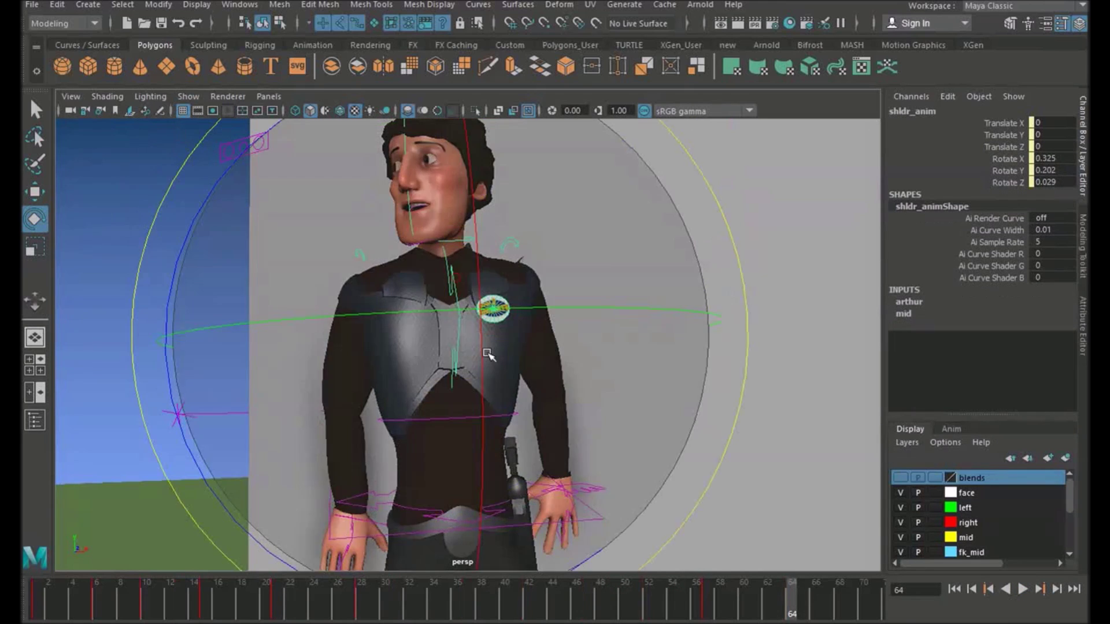
left_click(458, 419)
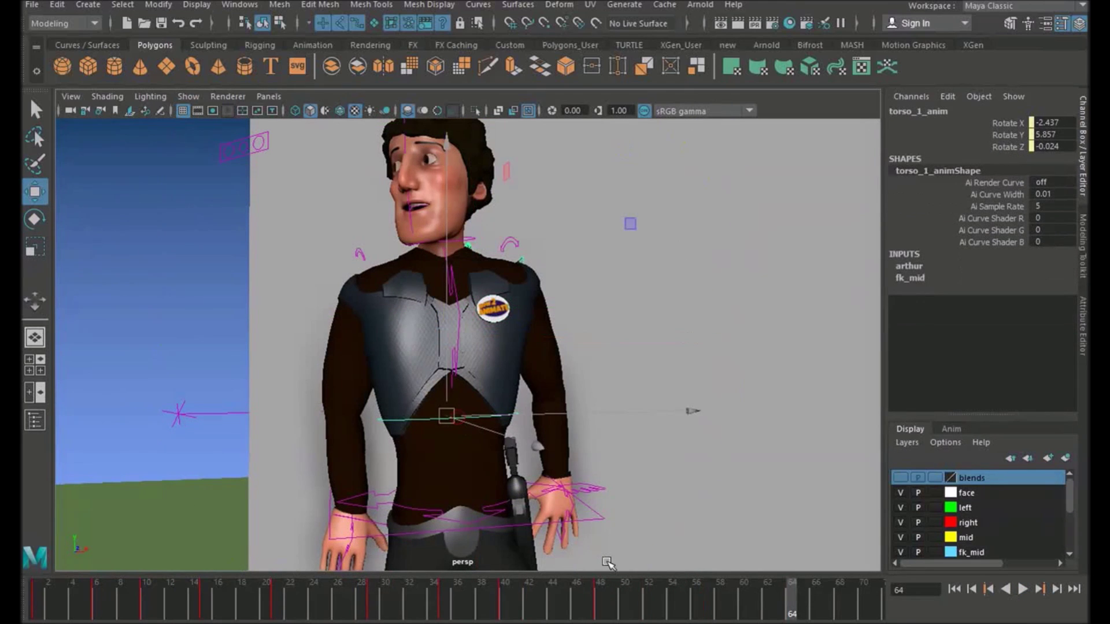
left_click_drag(548, 594, 672, 599)
key("e")
left_click_drag(518, 389, 522, 391)
key("w")
key("e")
- Hide the NURBS curves in the viewport and play the animation to review the full motion
left_click_drag(727, 599, 292, 598)
key("w")
left_click(188, 97)
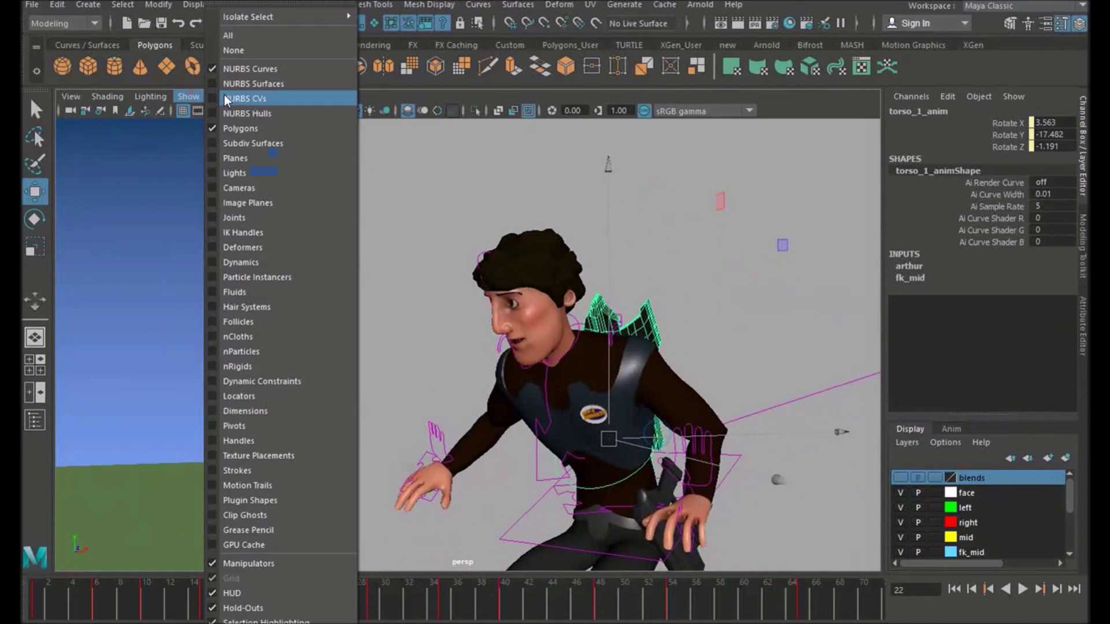
left_click(283, 70)
left_click(249, 226)
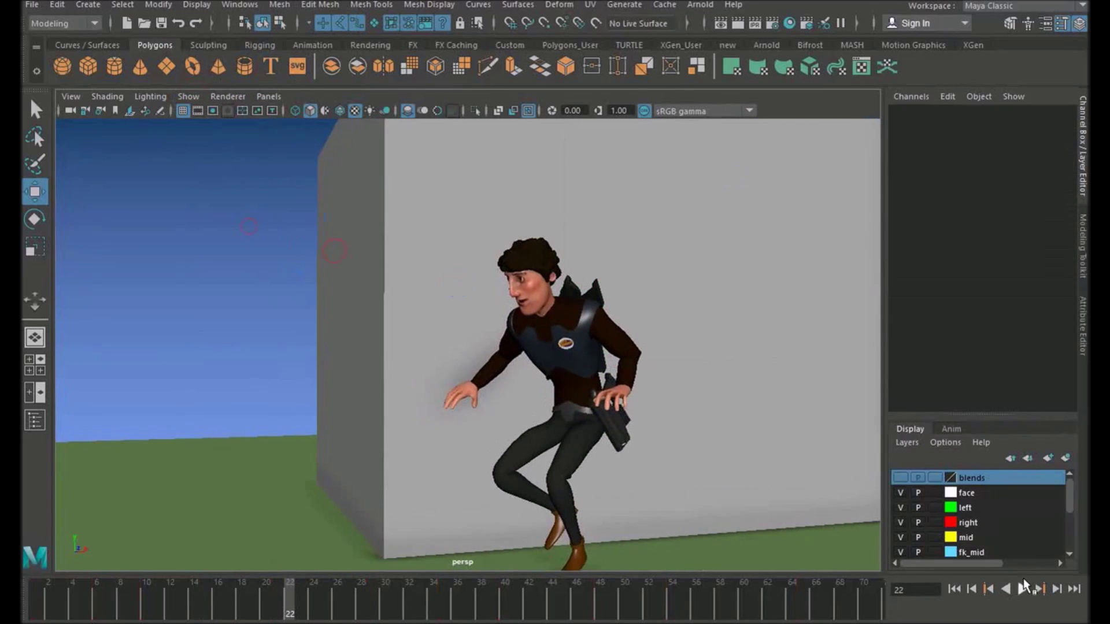
left_click(1024, 590)
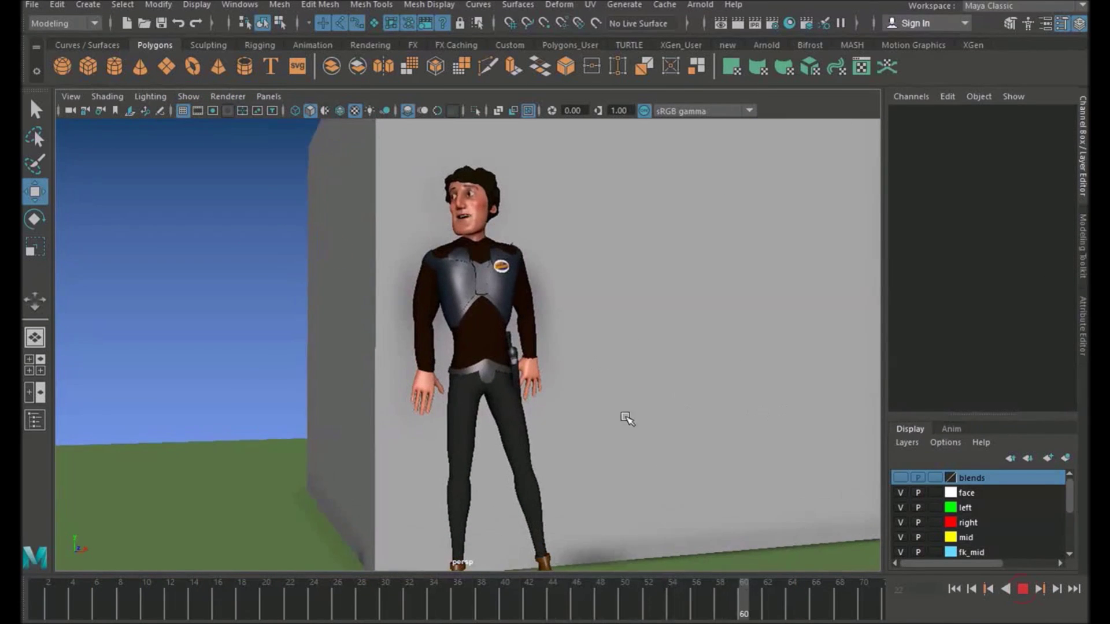
left_click(1023, 588)
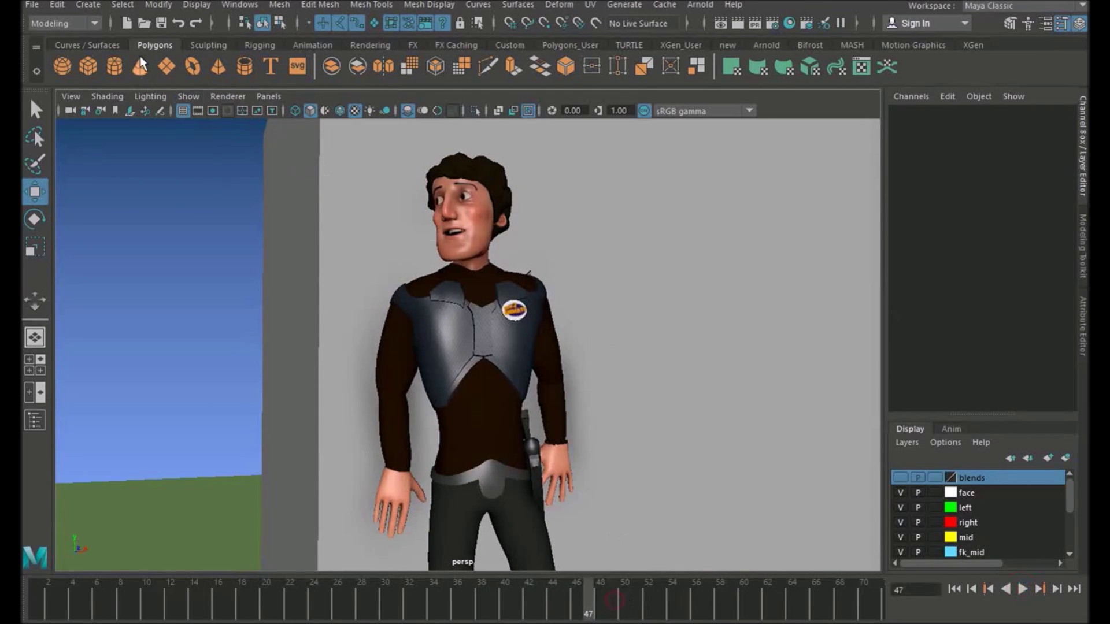
- Show the NURBS curves in the viewport again
left_click(184, 97)
left_click(244, 69)
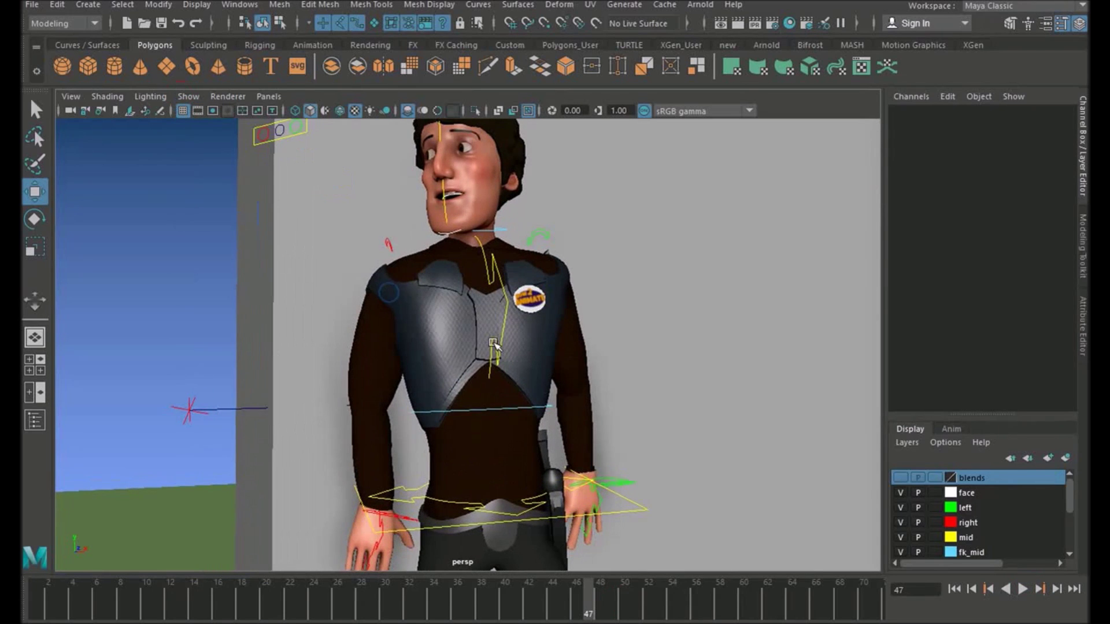
- Select the shoulder control on the chest and adjust its rotation slightly with a key at frame 43
left_click(493, 342)
left_click(328, 598)
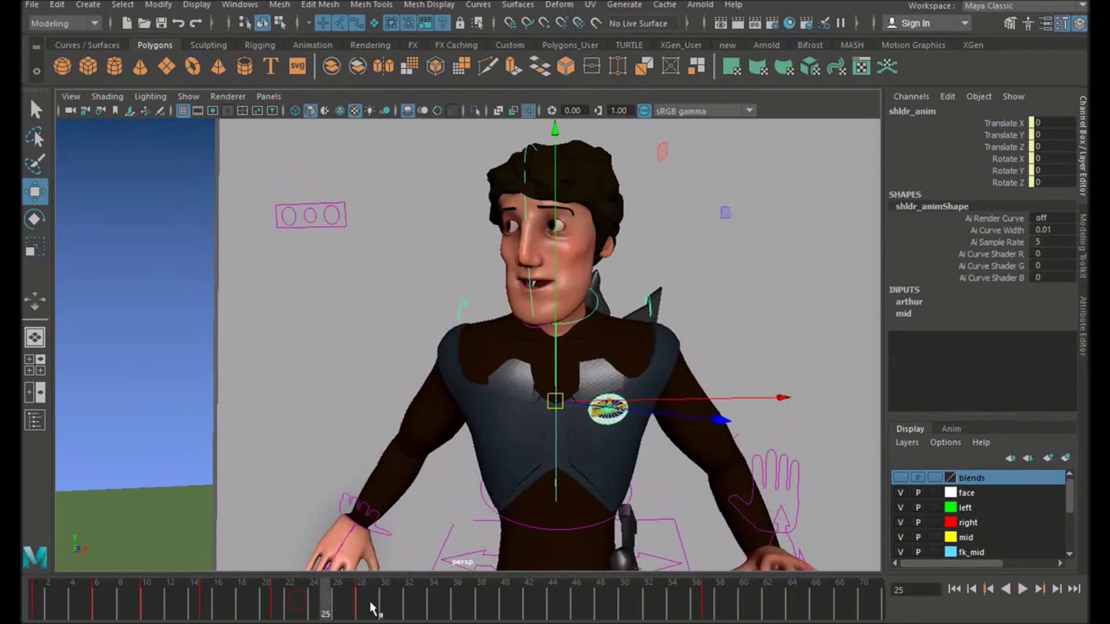
left_click_drag(370, 607, 493, 609)
middle_click_drag(478, 511, 513, 557, "alt")
left_click_drag(493, 607, 544, 588)
key("e")
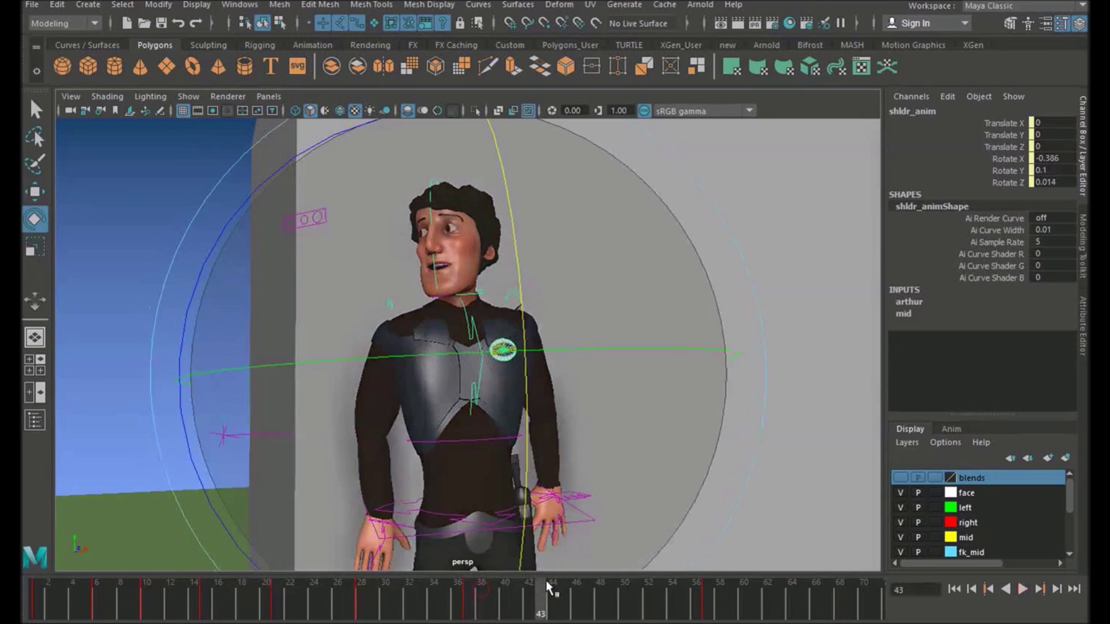
left_click_drag(522, 296, 524, 306)
- Continue the shoulder control's settle with slight rotation keys at frames 49, 63 and 71, and check the motion
left_click_drag(554, 605, 613, 601)
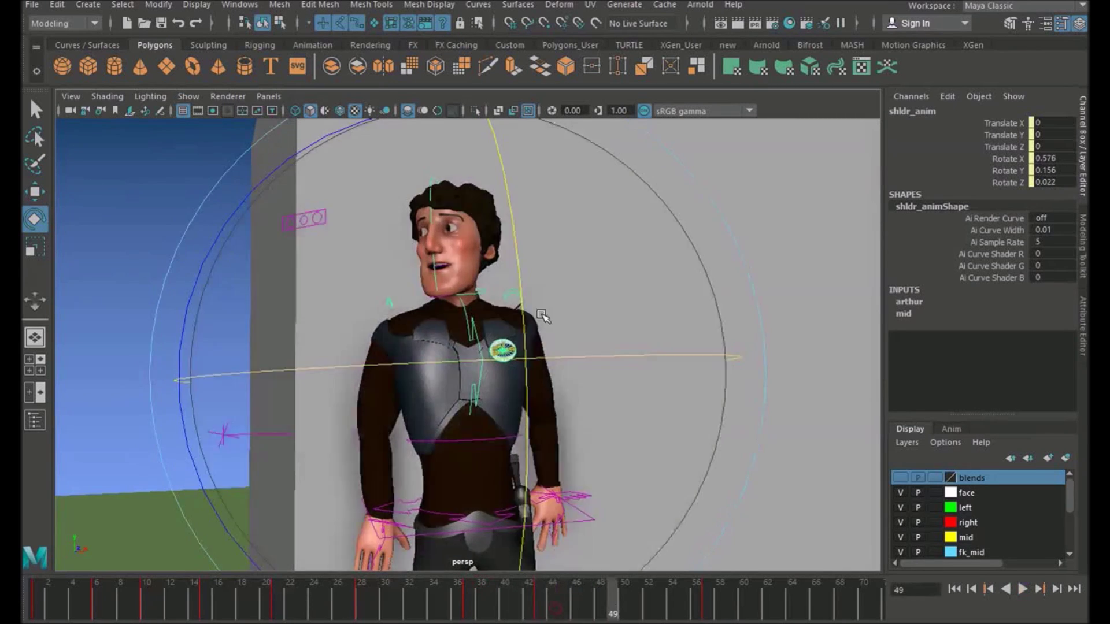
left_click_drag(470, 593, 504, 596)
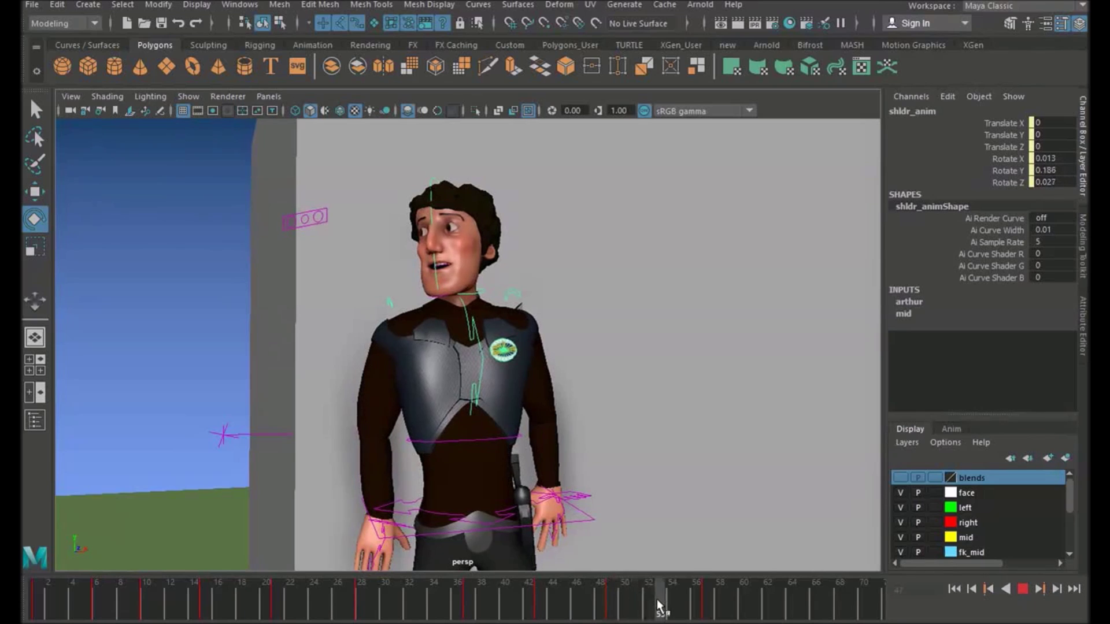
left_click_drag(704, 601, 704, 601)
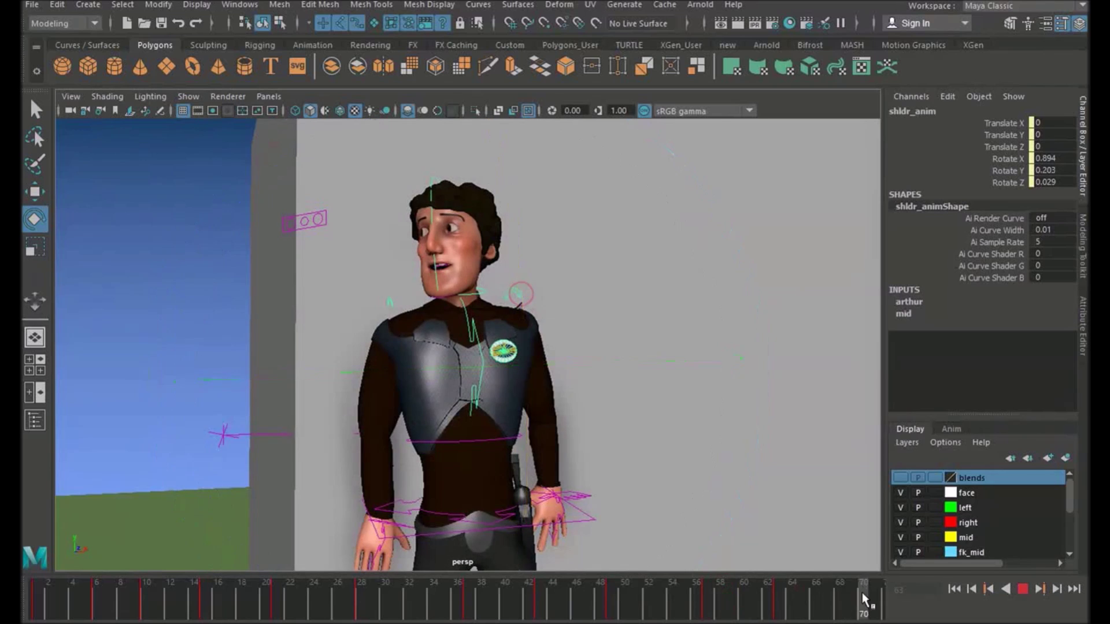
left_click_drag(744, 573, 813, 603)
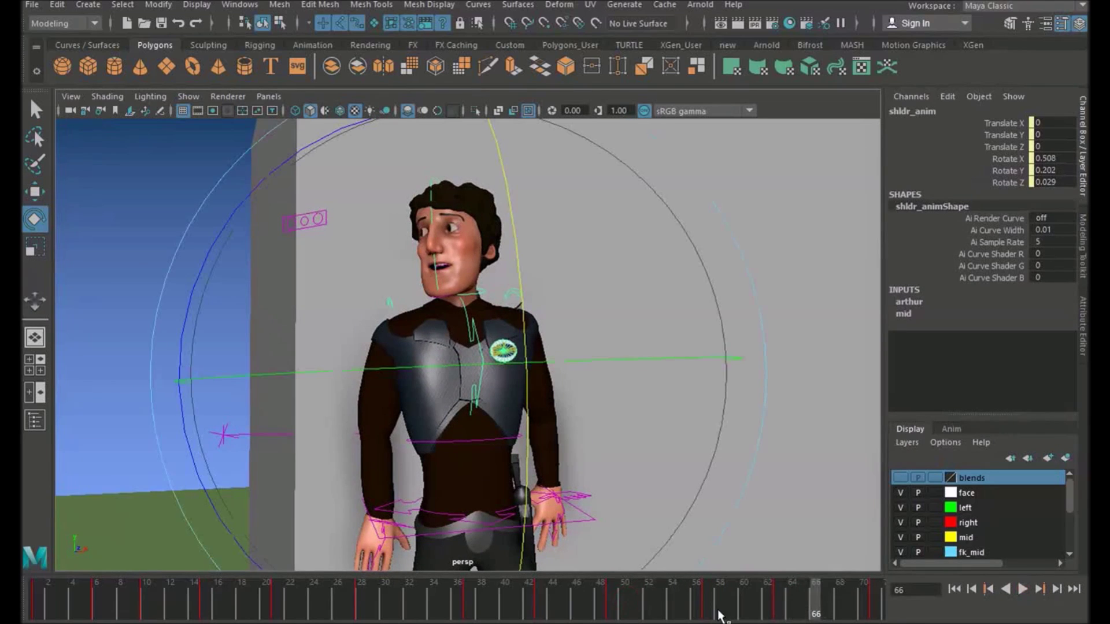
left_click_drag(558, 592, 637, 607)
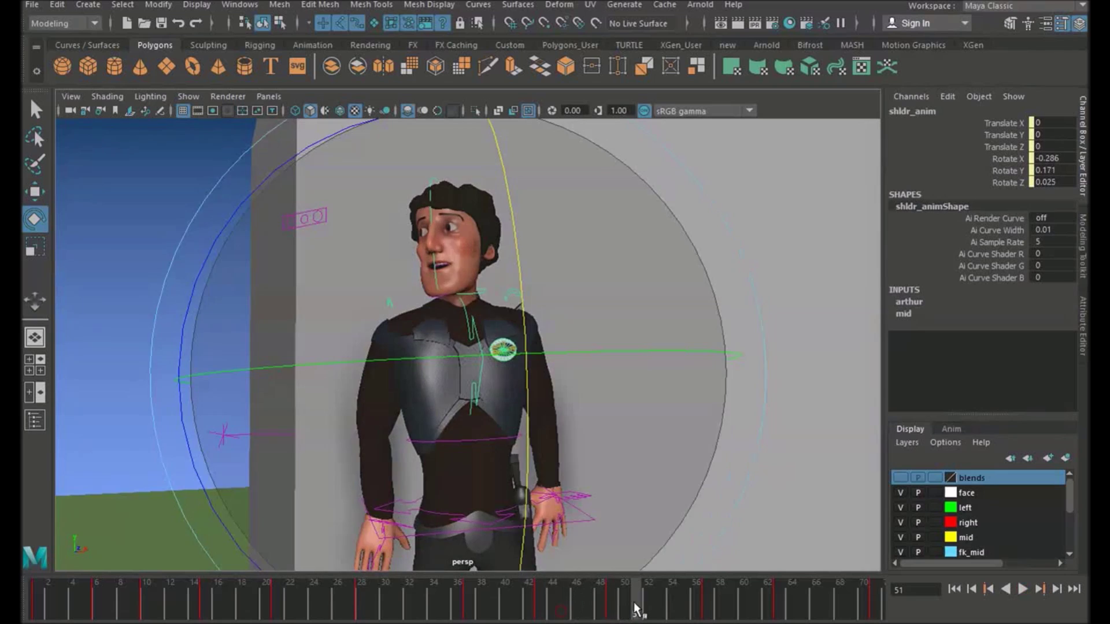
- Select the jaw control and key slight rotation changes at frames 34, 42 and 48
key("w")
middle_click_drag(460, 293, 473, 359, "alt")
right_click_drag(404, 360, 473, 360, "alt")
left_click(473, 360)
left_click(451, 386)
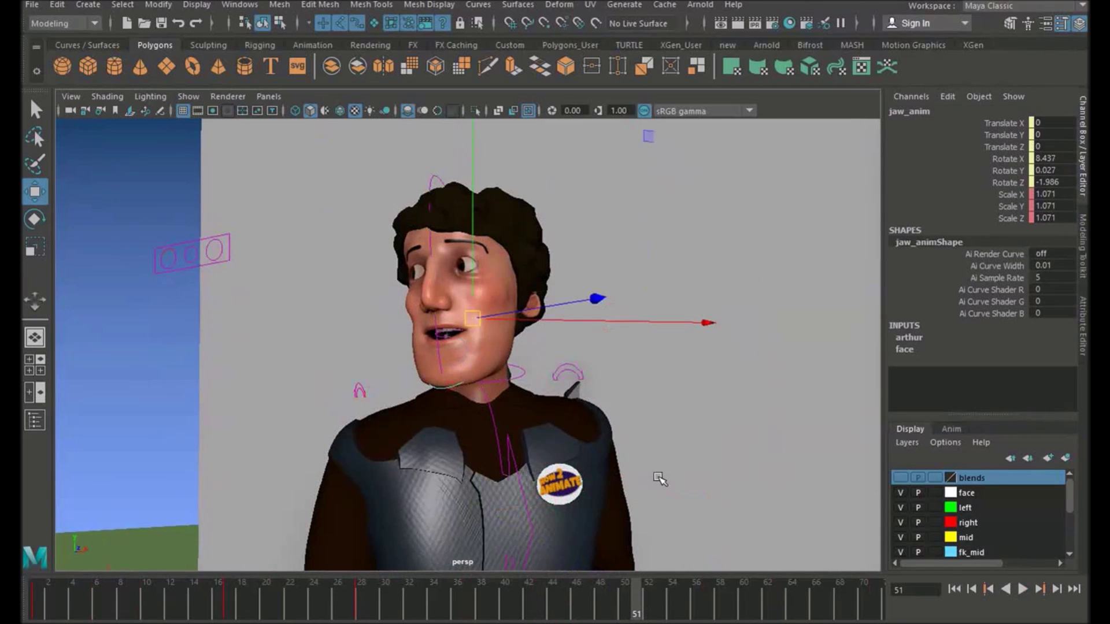
left_click_drag(354, 593, 601, 601)
key("e")
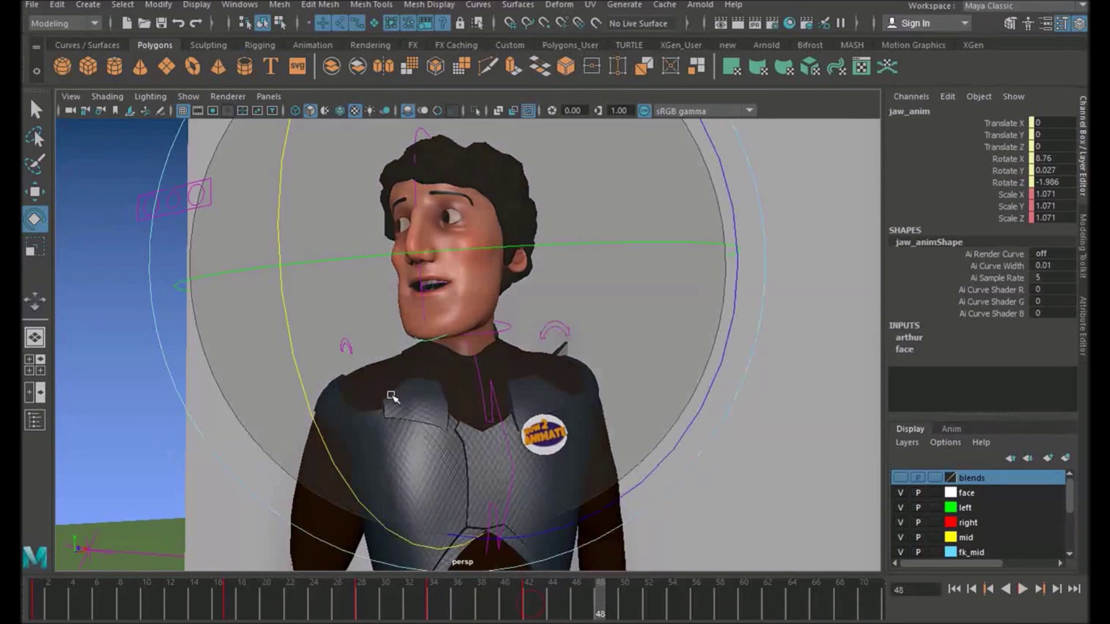
left_click_drag(320, 416, 330, 369)
key("s")
- Set further keys on the jaw control at frames 56 and 63 to keep it moving
key("alt+period")
key("alt+period")
key("alt+period")
key("alt+period")
key("alt+period")
key("alt+period")
key("alt+period")
key("alt+period")
key("s")
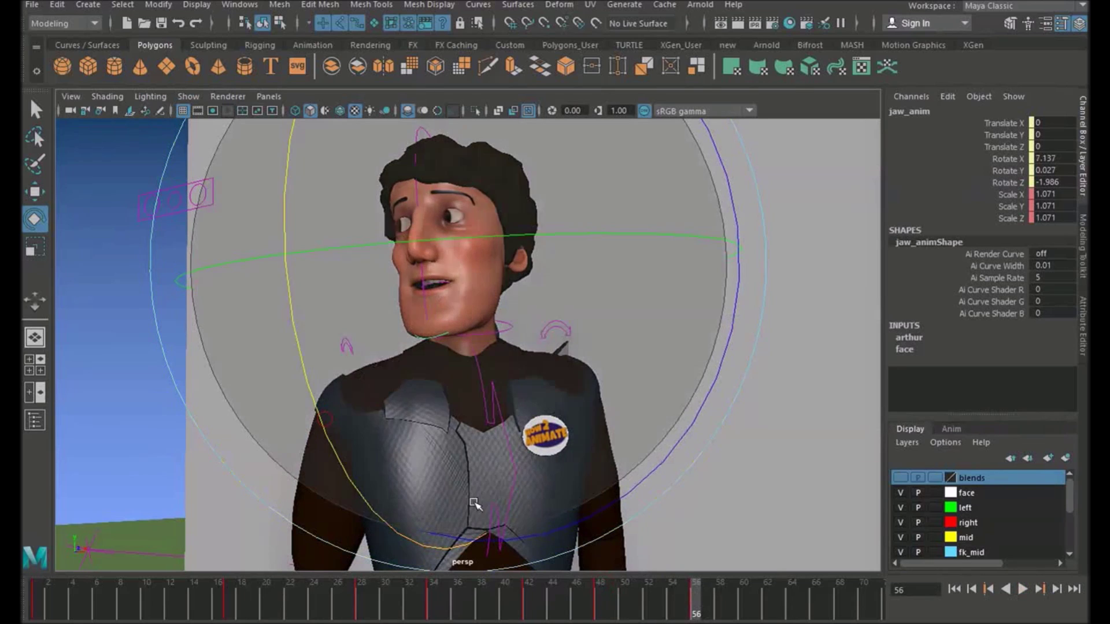
key("alt+period")
key("alt+period")
key("alt+period")
key("alt+period")
key("alt+period")
key("alt+period")
key("alt+period")
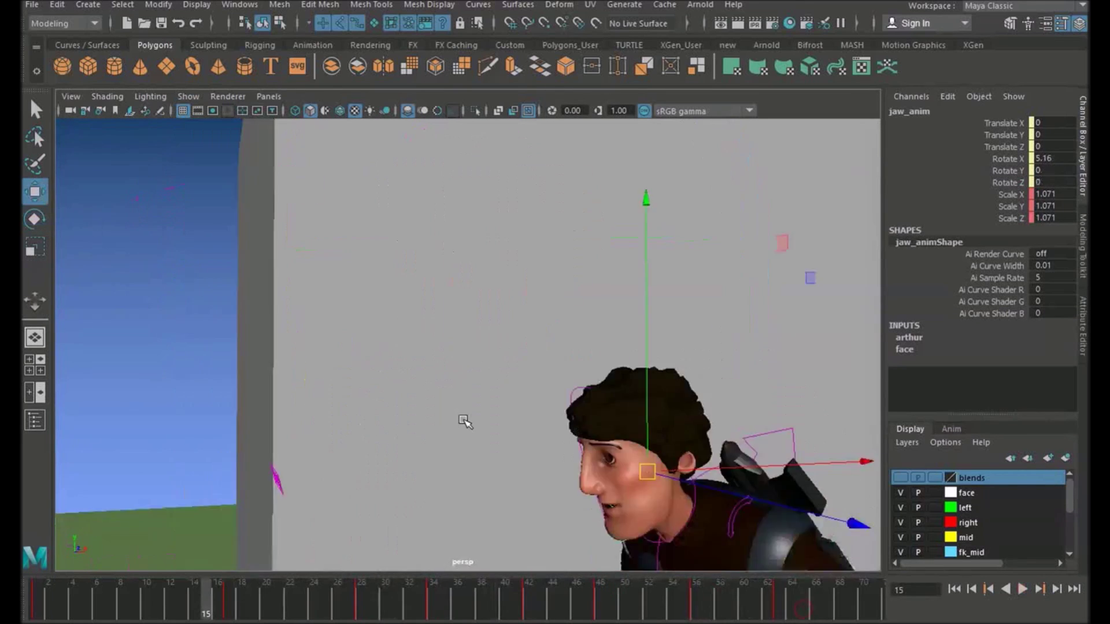
- Clear the selection, hide the NURBS curves and play the animation to review the jaw and shoulder motion
right_click_drag(464, 421, 323, 405, "alt")
middle_click_drag(261, 381, 203, 238, "alt")
left_click(203, 238)
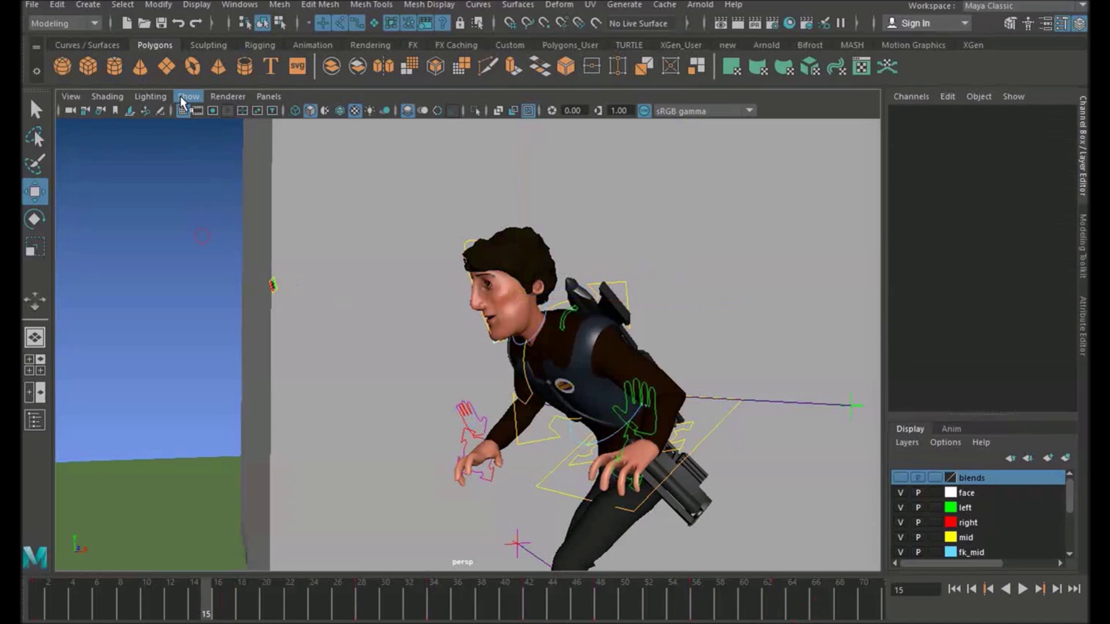
left_click(186, 96)
left_click(237, 70)
right_click_drag(441, 218, 300, 212, "alt")
left_click(1030, 588)
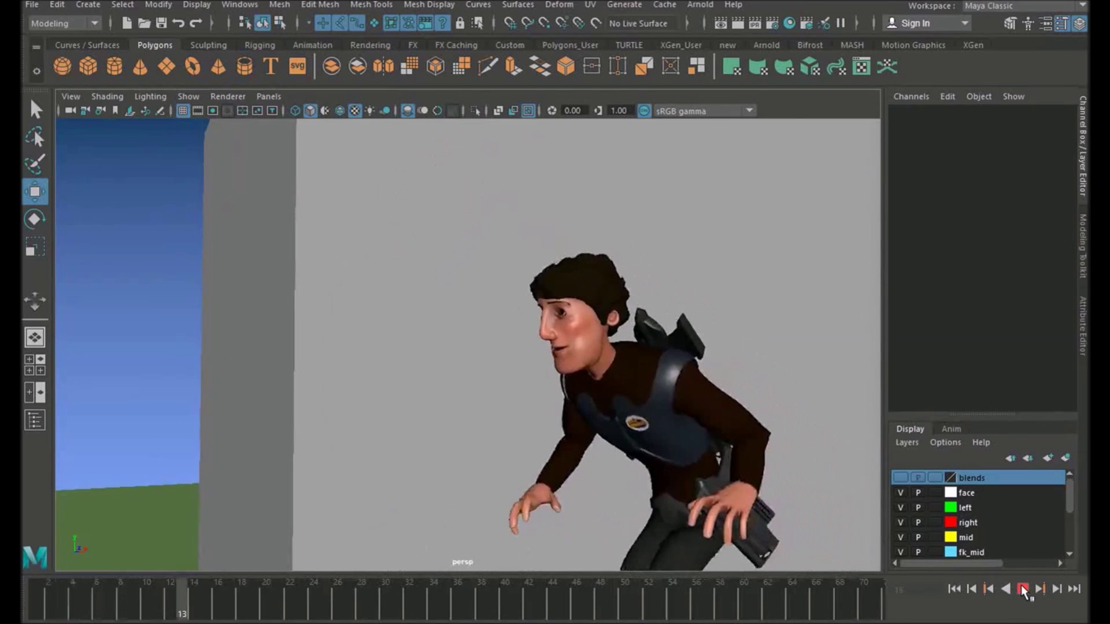
left_click(1023, 590)
- Show the NURBS curves and select the eye look-at control beside the head
left_click(188, 96)
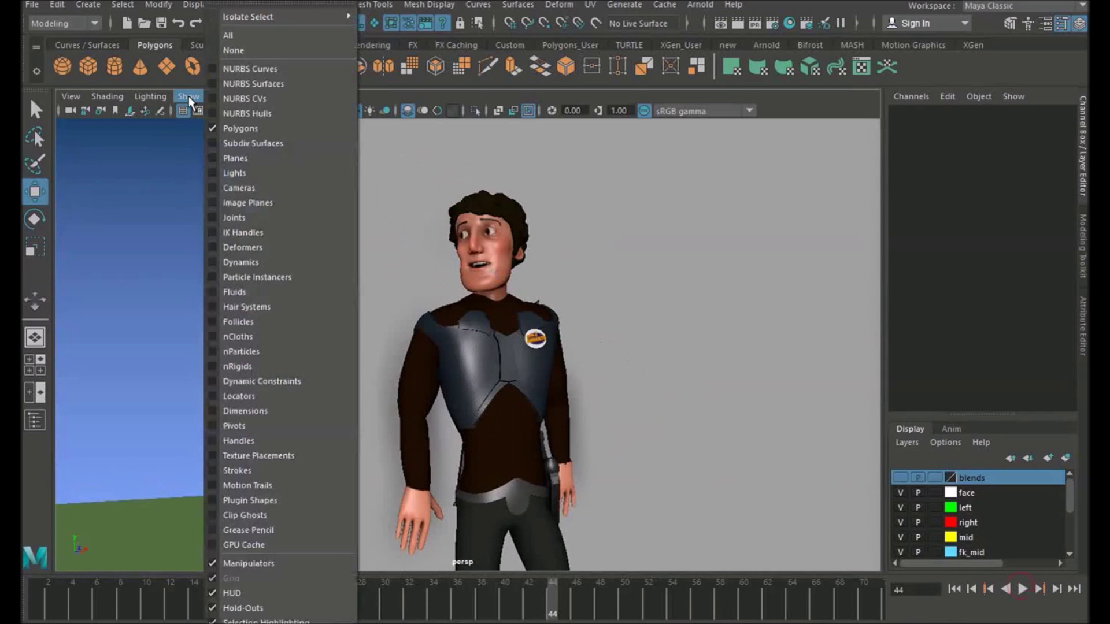
left_click(237, 70)
left_click(384, 258)
right_click_drag(393, 263, 465, 312, "alt")
left_click_drag(289, 599, 338, 600)
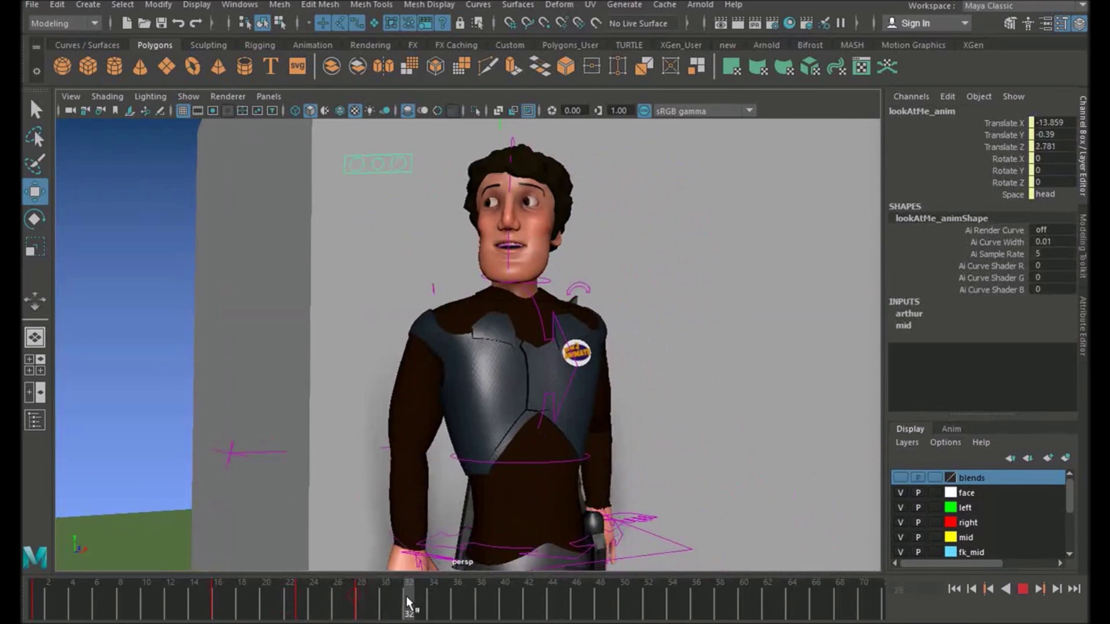
- Key small eye darts on the look-at control at frames 36–38, 49–51 and 65–67
left_click_drag(406, 601, 446, 598)
left_click_drag(483, 462, 515, 486, "alt")
left_click_drag(465, 586, 528, 595)
left_click_drag(399, 440, 439, 463, "alt")
scroll(424, 460, "up", 3)
left_click_drag(373, 593, 481, 601)
key("s")
left_click_drag(364, 249, 403, 275)
left_click_drag(502, 603, 621, 605)
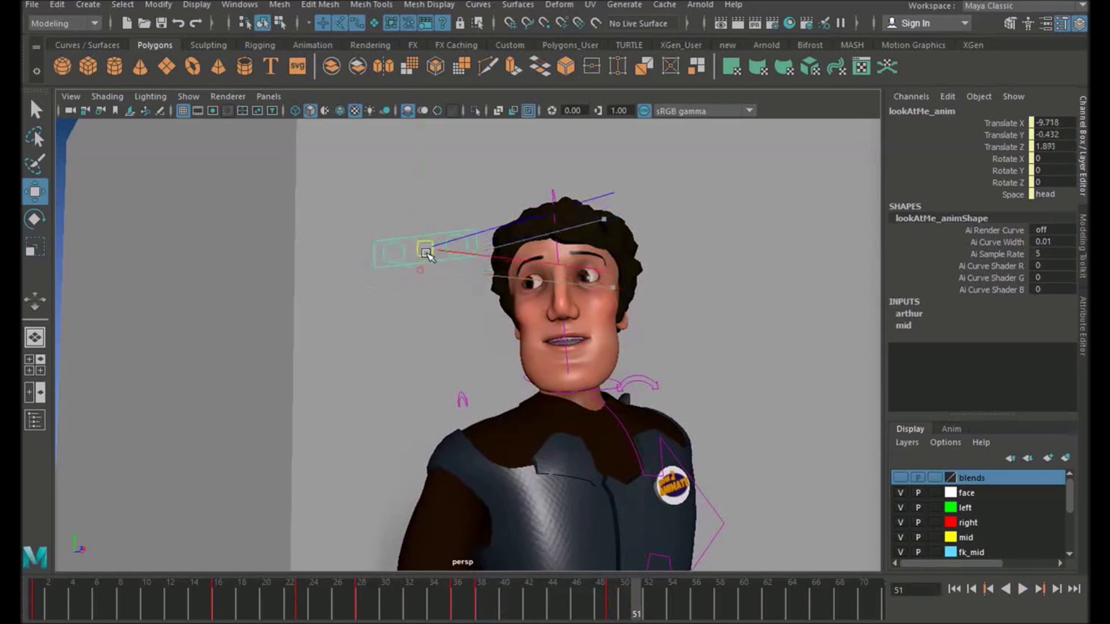
left_click_drag(688, 601, 827, 605)
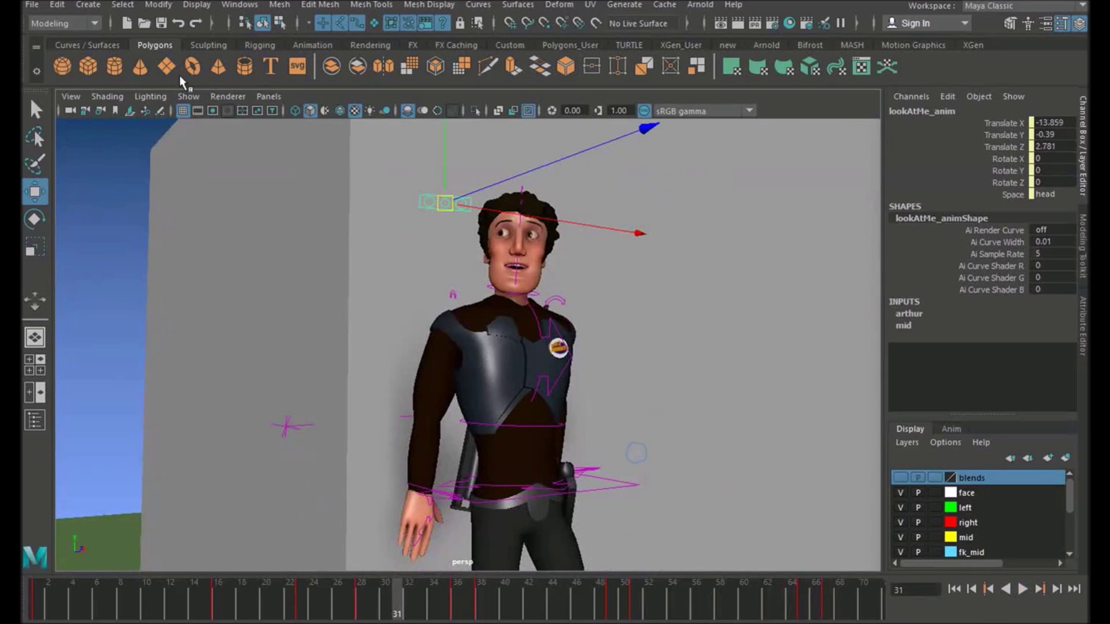
- Hide the NURBS curves and play the whole shot to review the eye darts and the settle
left_click(188, 96)
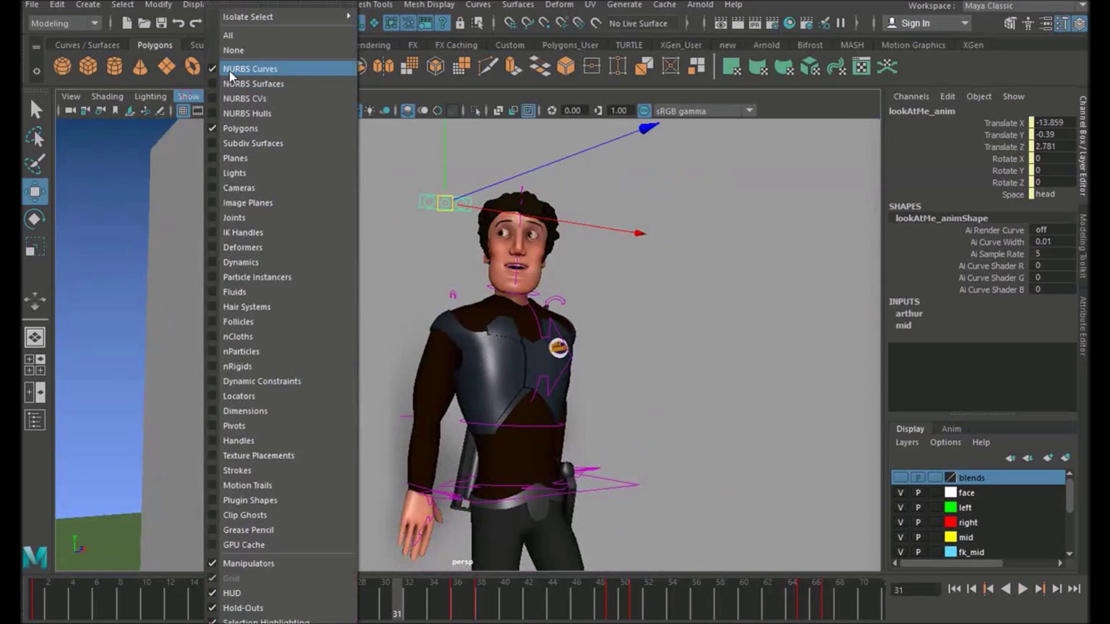
left_click(230, 69)
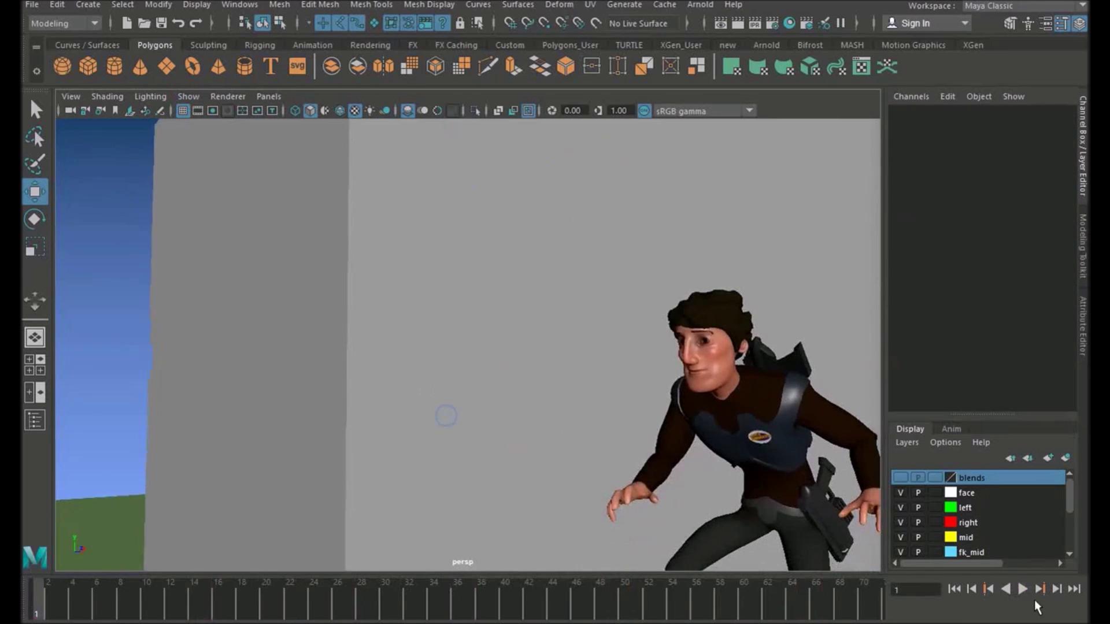
left_click(1023, 589)
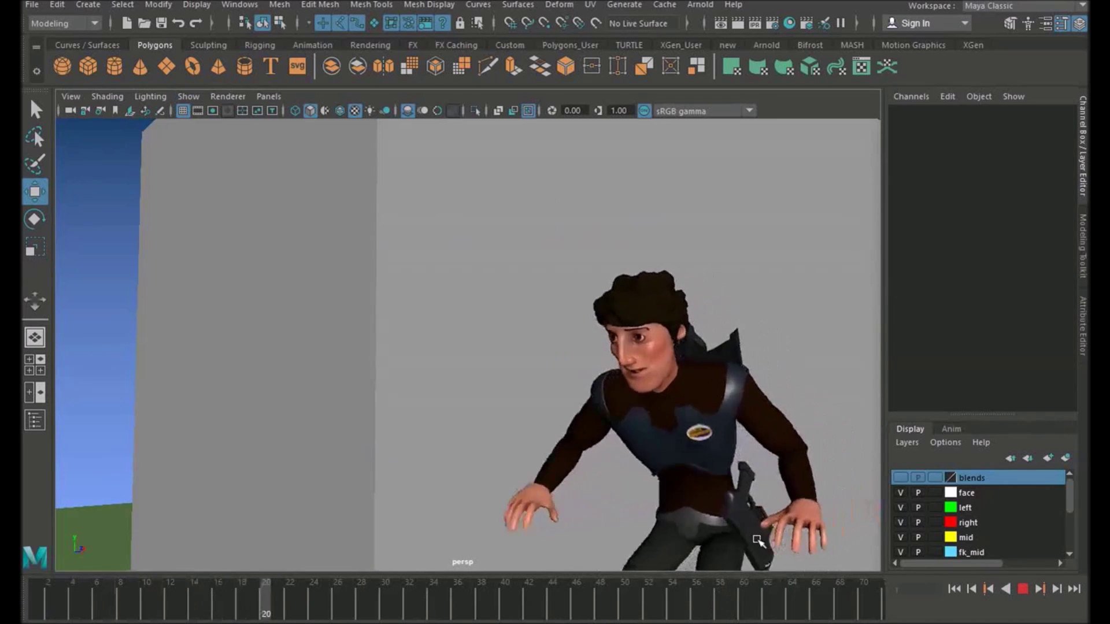
left_click(1022, 587)
left_click(536, 606)
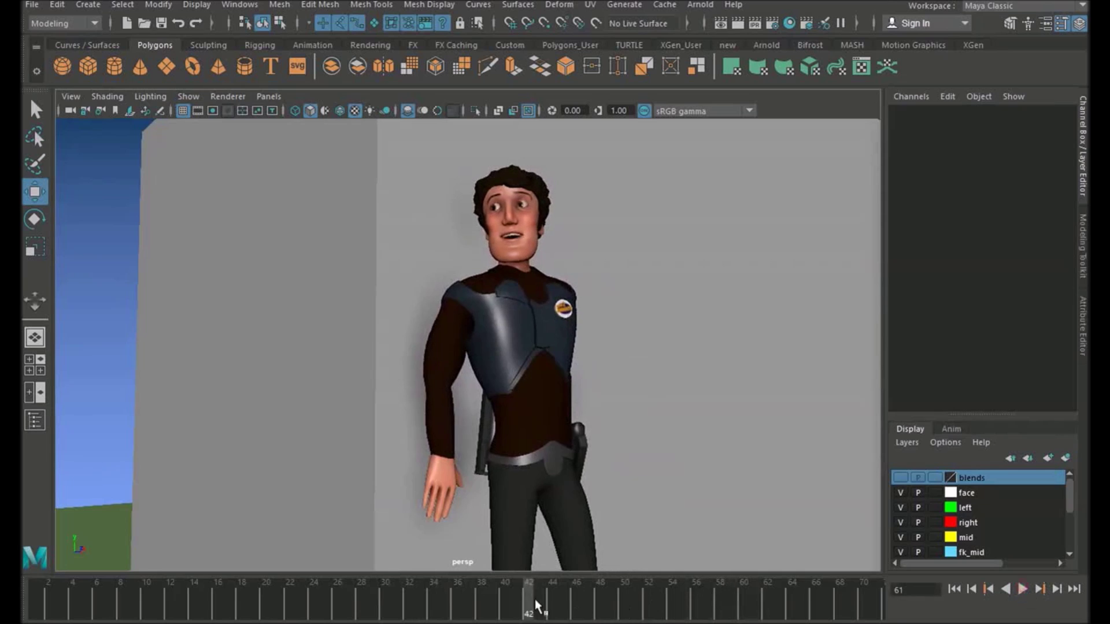
left_click_drag(536, 606, 577, 606)
- Show the NURBS curves, select the body control and adjust its rotation slightly on its keys at frames 41, 47 and 54
left_click(189, 96)
left_click(231, 73)
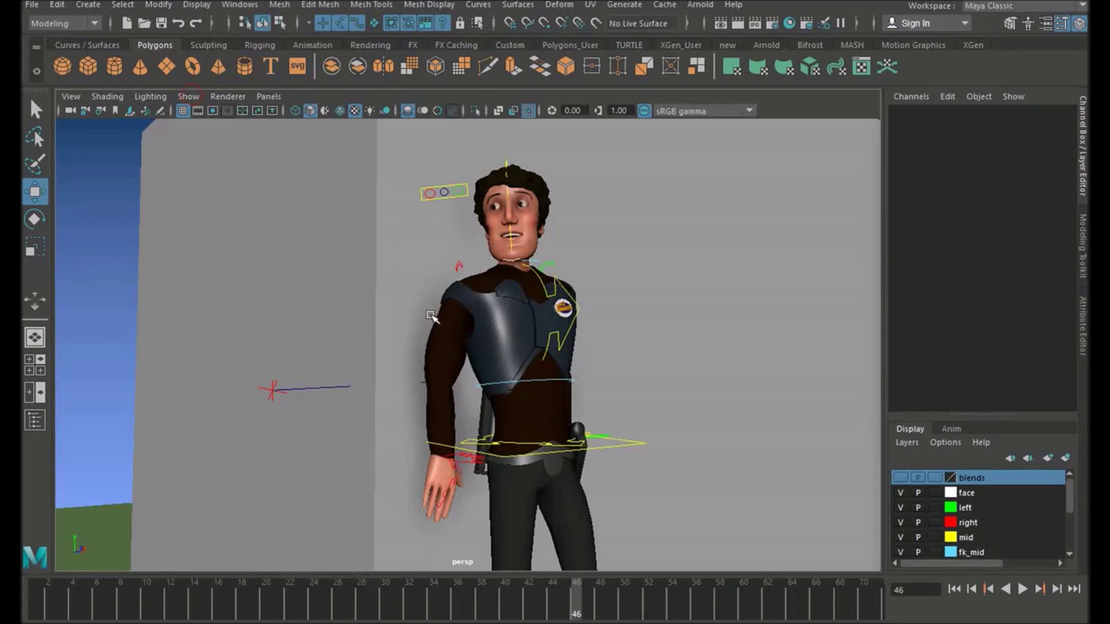
left_click(548, 451)
mouse_move(536, 607)
left_mouse_down()
mouse_move(495, 602)
mouse_move(579, 607)
mouse_move(516, 601)
left_mouse_up()
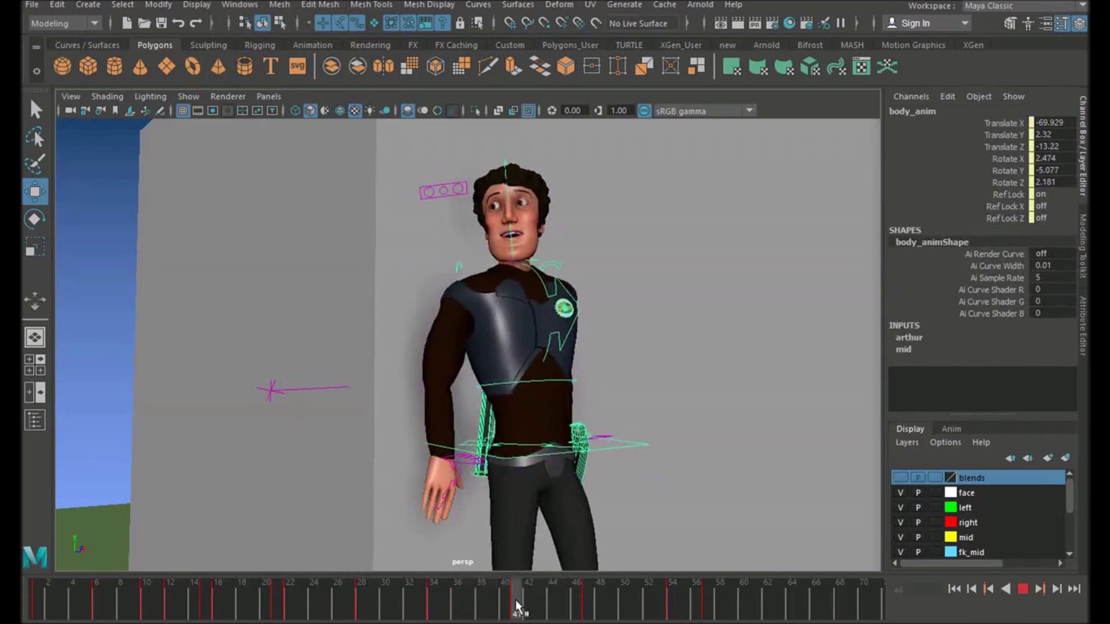
key("e")
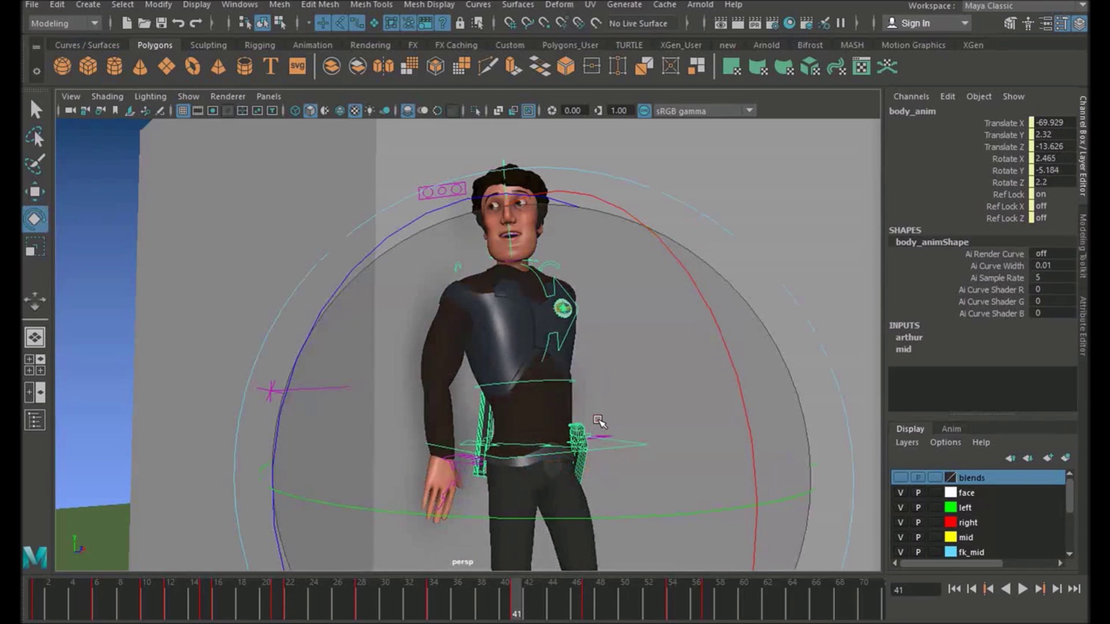
left_click(588, 604)
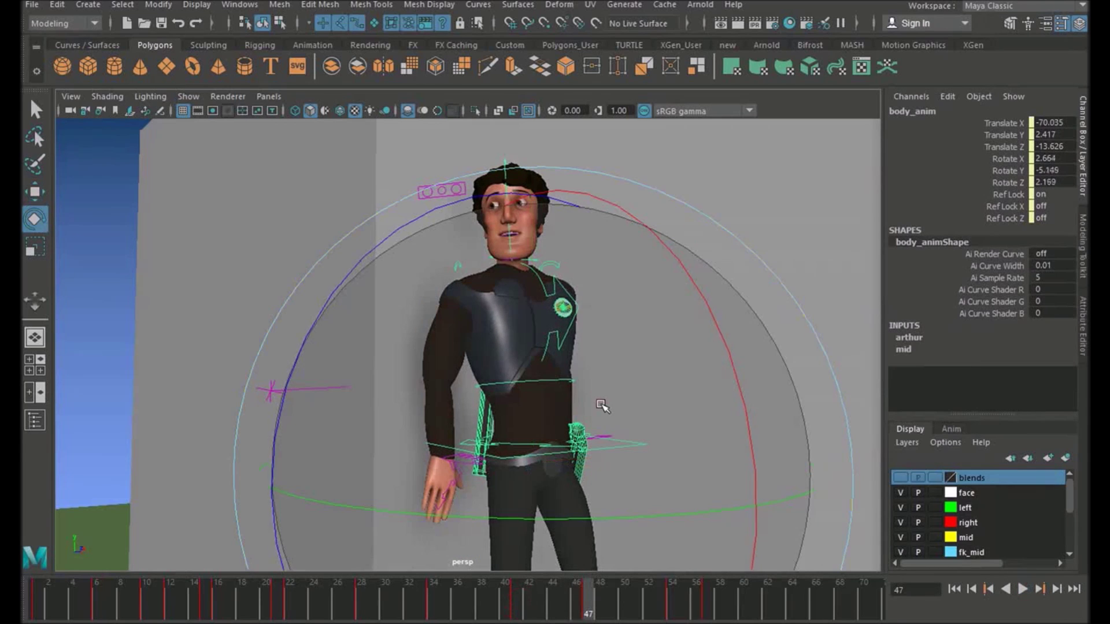
key("period")
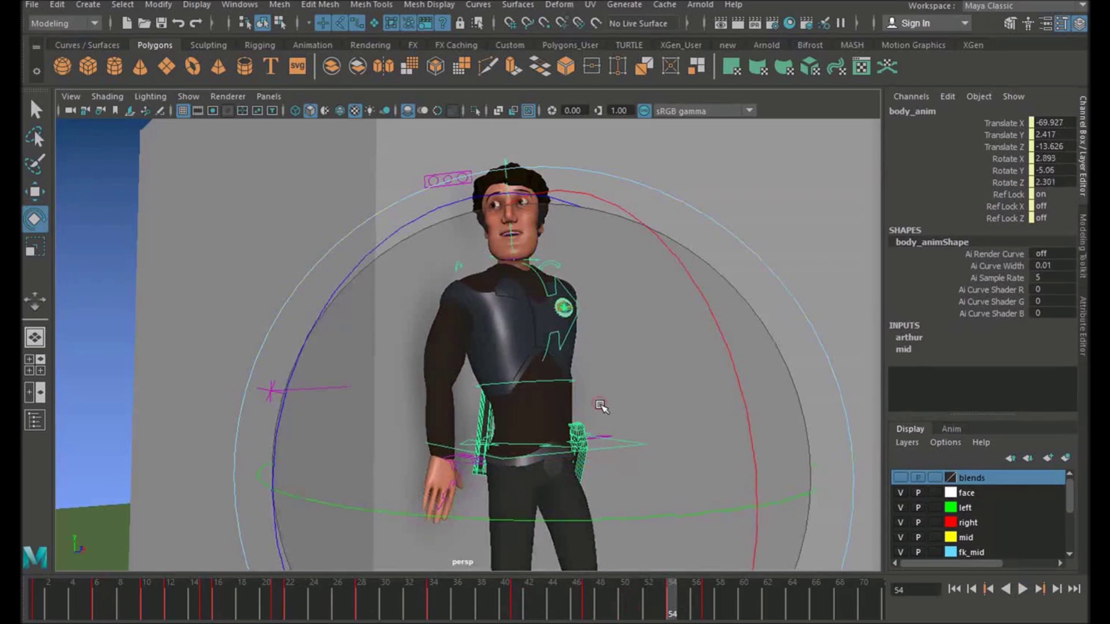
left_click_drag(624, 606, 36, 610)
key("w")
left_click(309, 270)
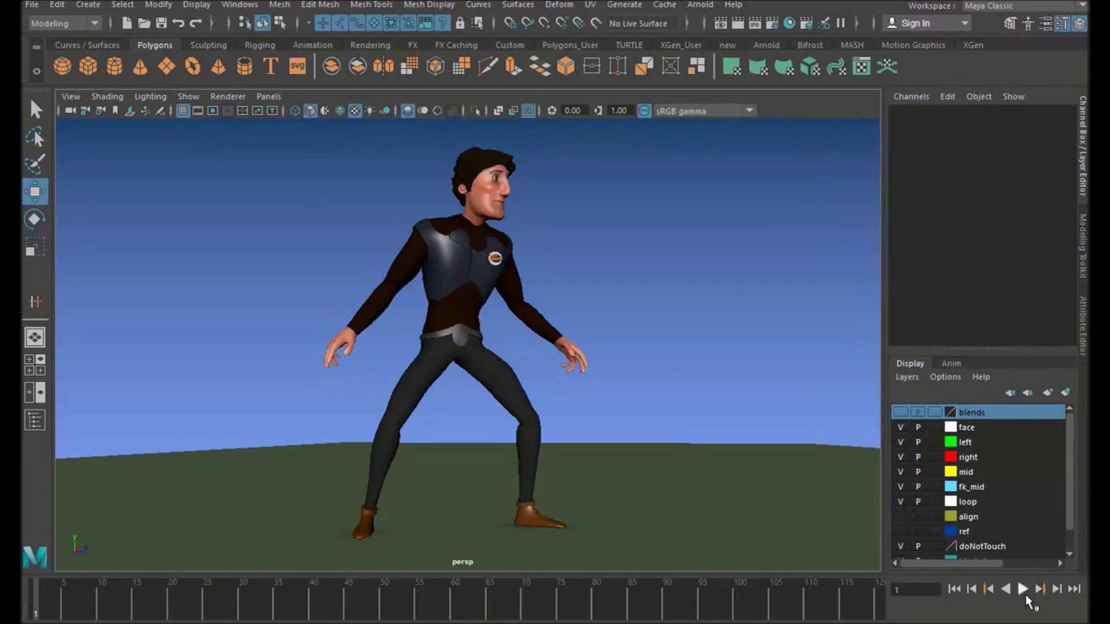
- Play and scrub through the character's pushing animation from frame 1 to review its timing and poses
left_click(1023, 591)
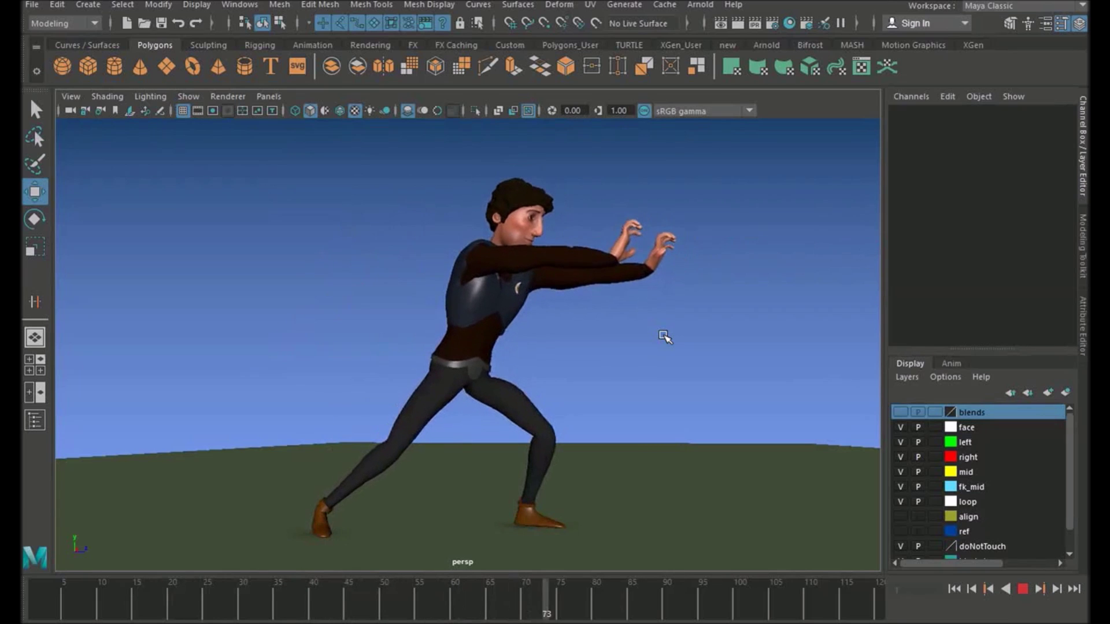
left_click_drag(73, 598, 266, 604)
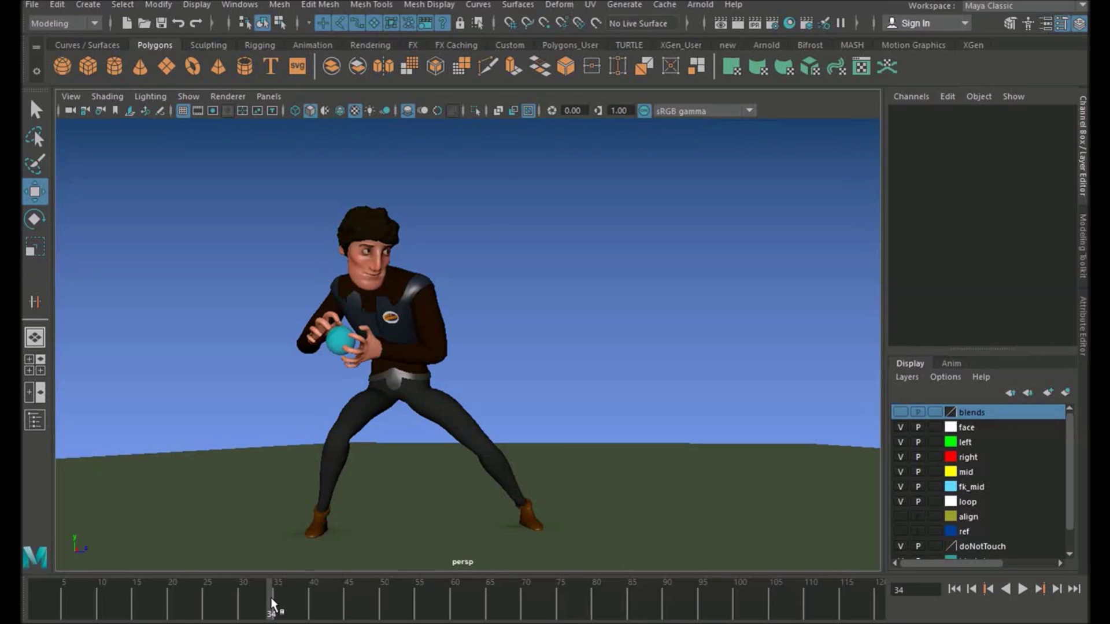
left_click(278, 597)
key("alt+shift+v")
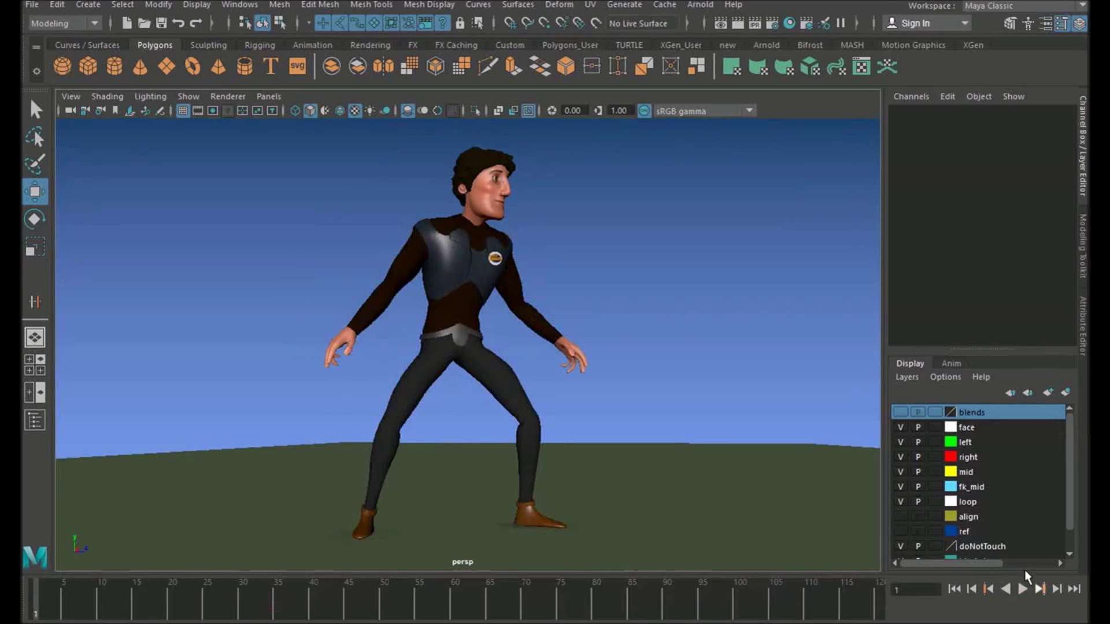
left_click_drag(546, 364, 563, 365, "alt")
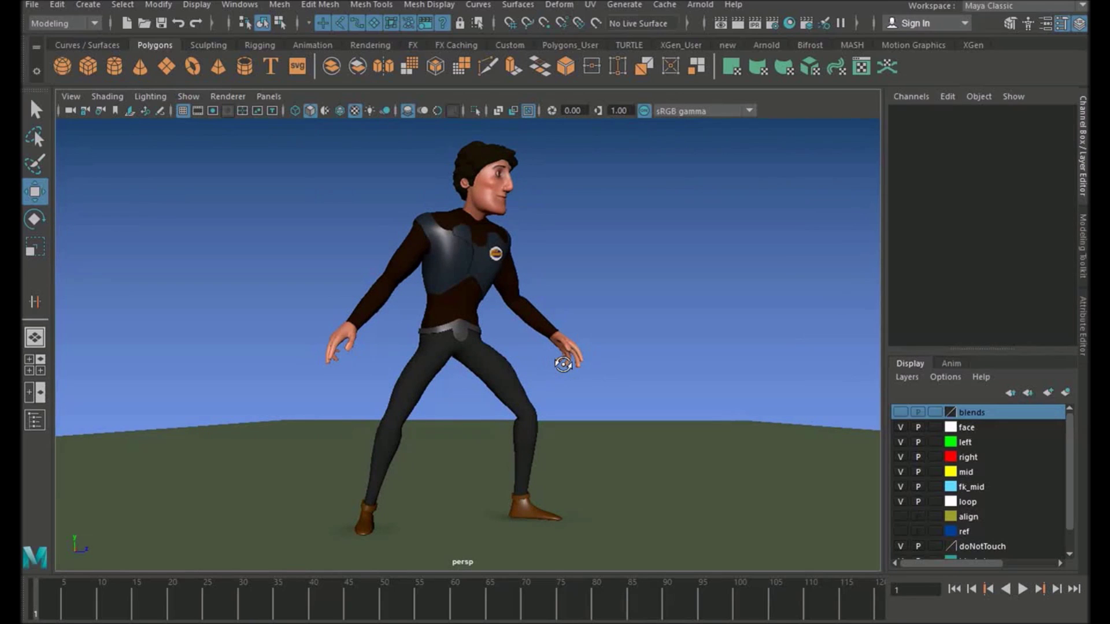
left_click(1020, 589)
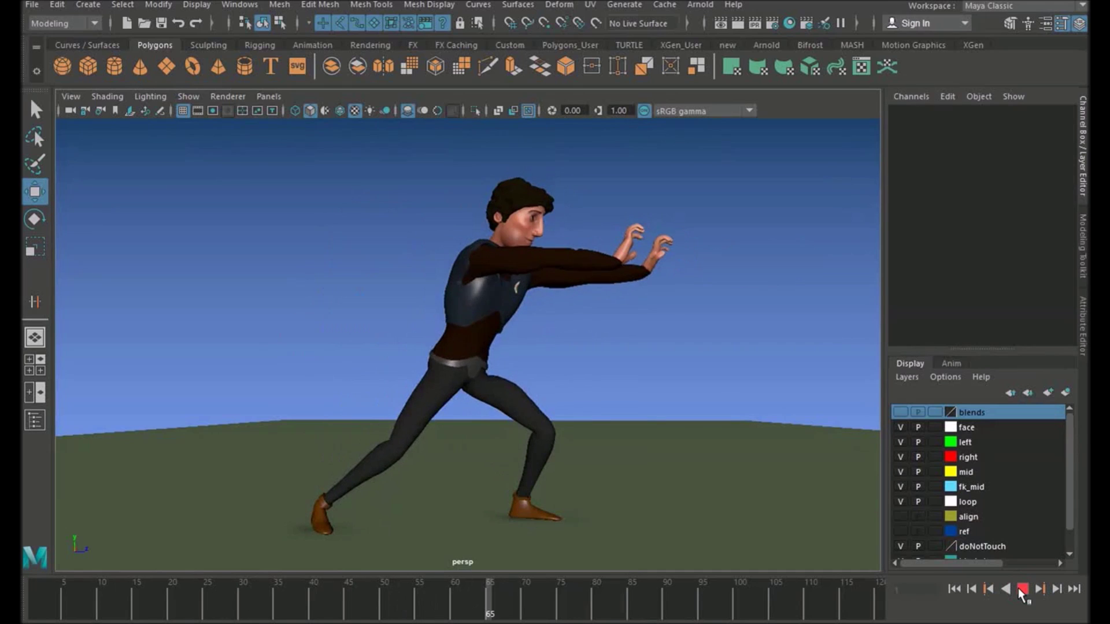
left_click(1020, 589)
- Show the NURBS curves and select all of the character's control curves without the polygon meshes
left_click(192, 96)
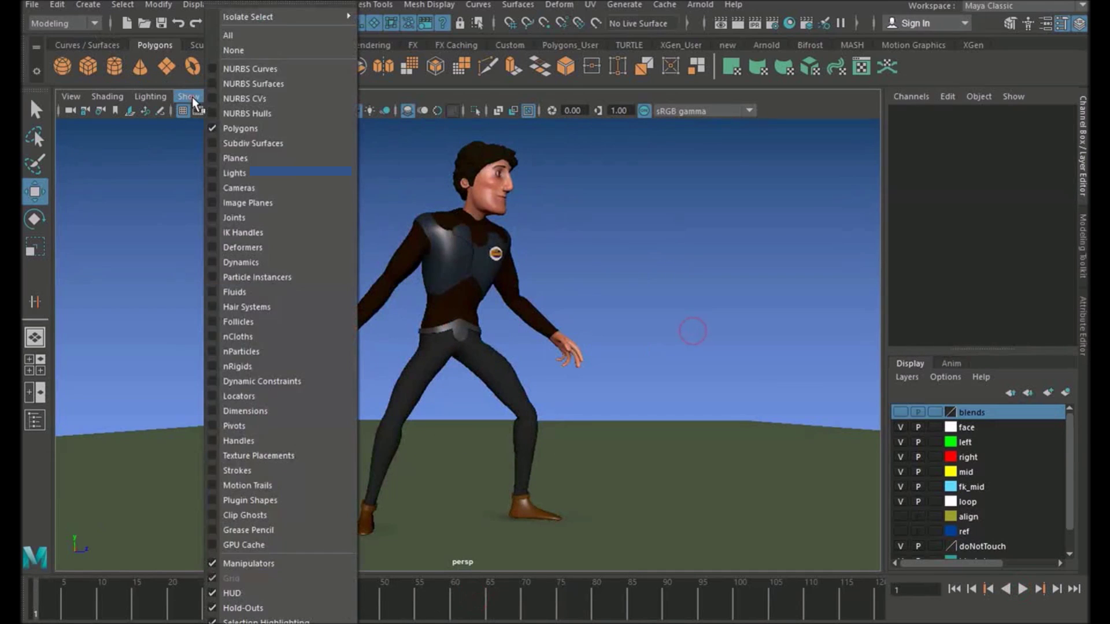
left_click(249, 78)
left_click_drag(322, 196, 803, 545)
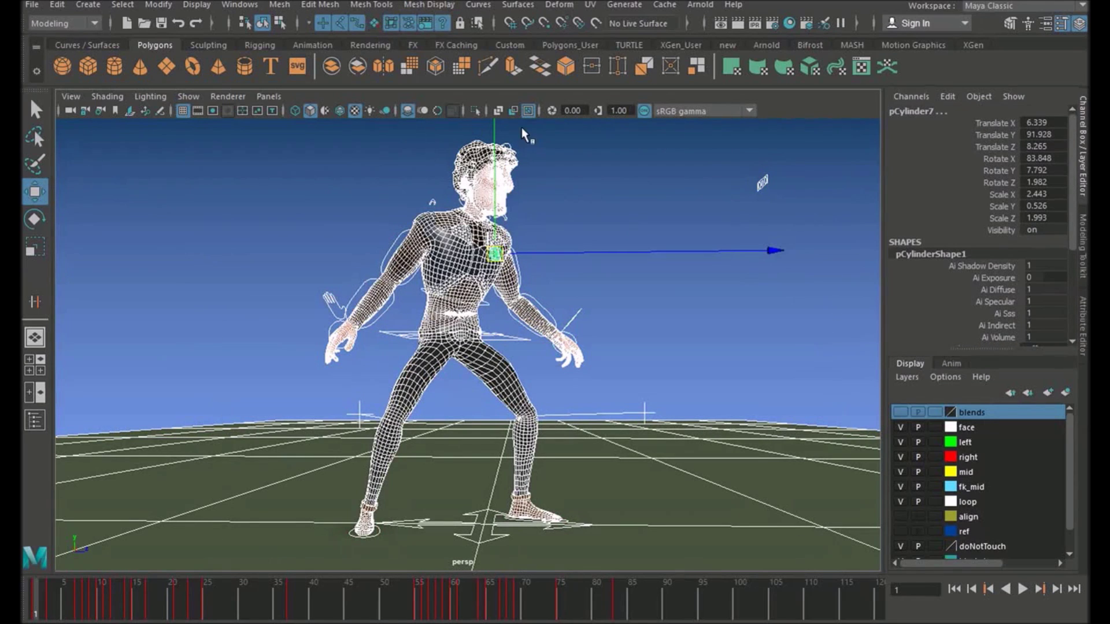
key("5")
mouse_move(223, 126)
left_mouse_down()
mouse_move(842, 580)
mouse_move(841, 567)
left_mouse_up()
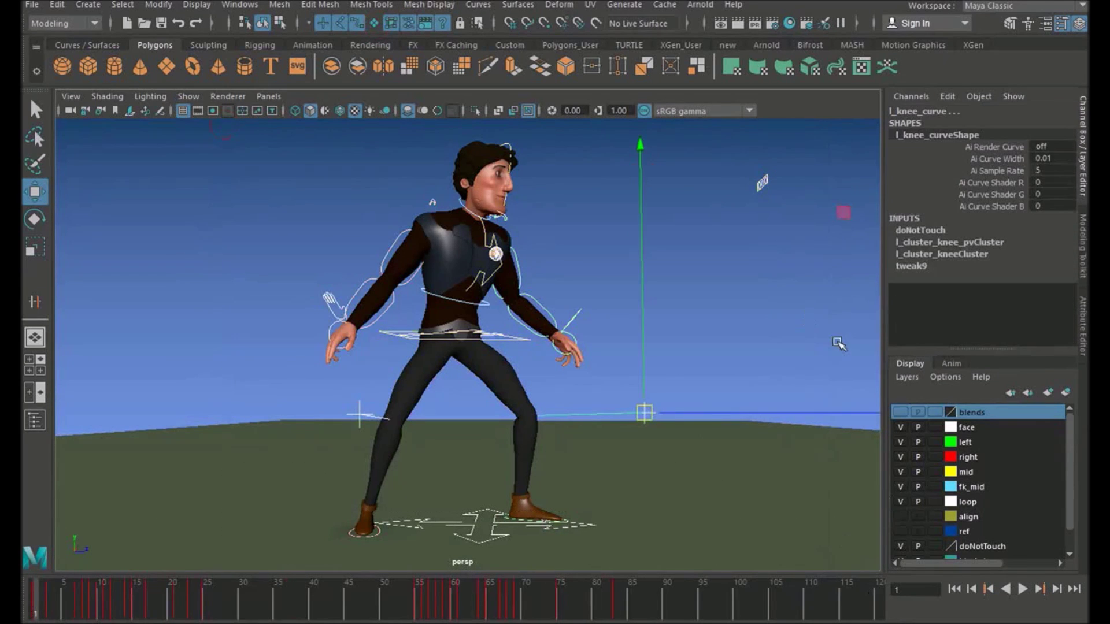
- Create an animation layer from the selected controls and play the opening frames with the layer in place
left_click(956, 363)
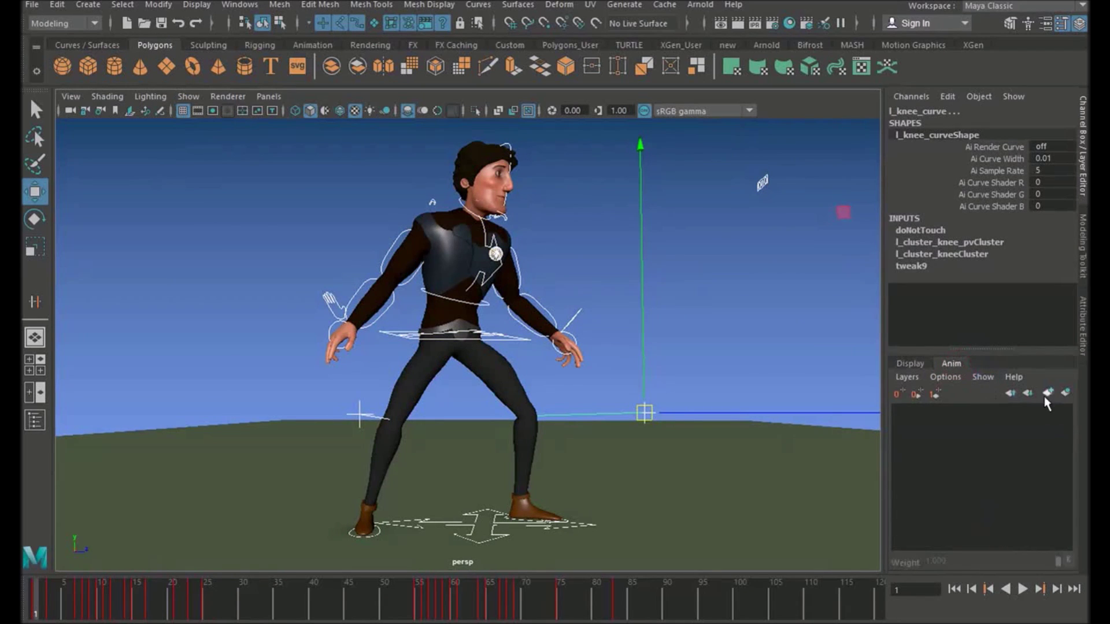
left_click(1065, 393)
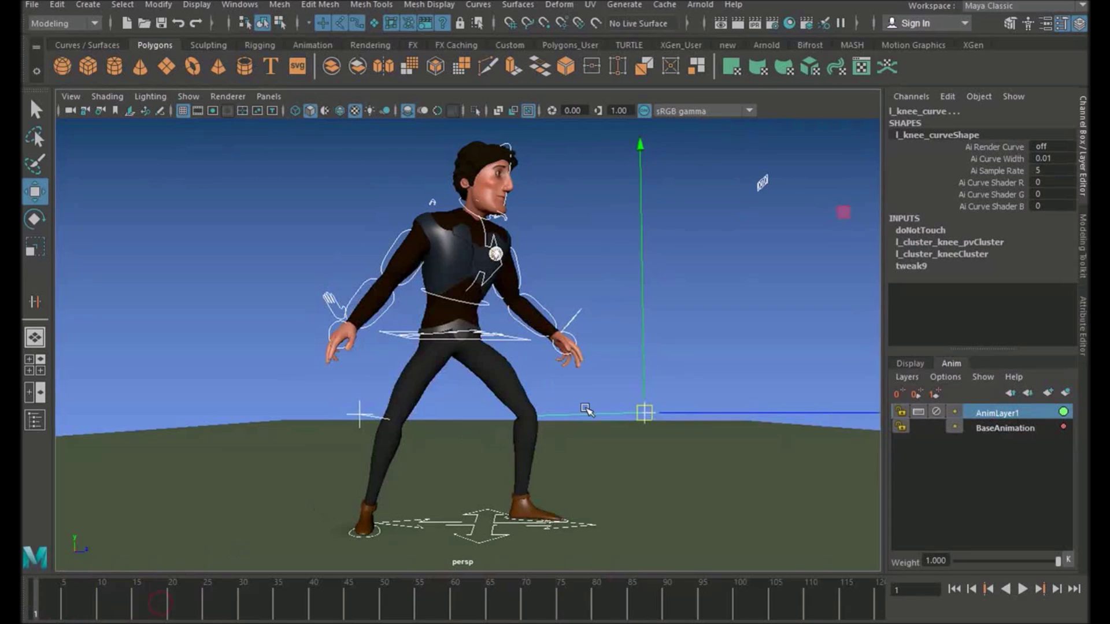
middle_click_drag(618, 430, 616, 417, "alt")
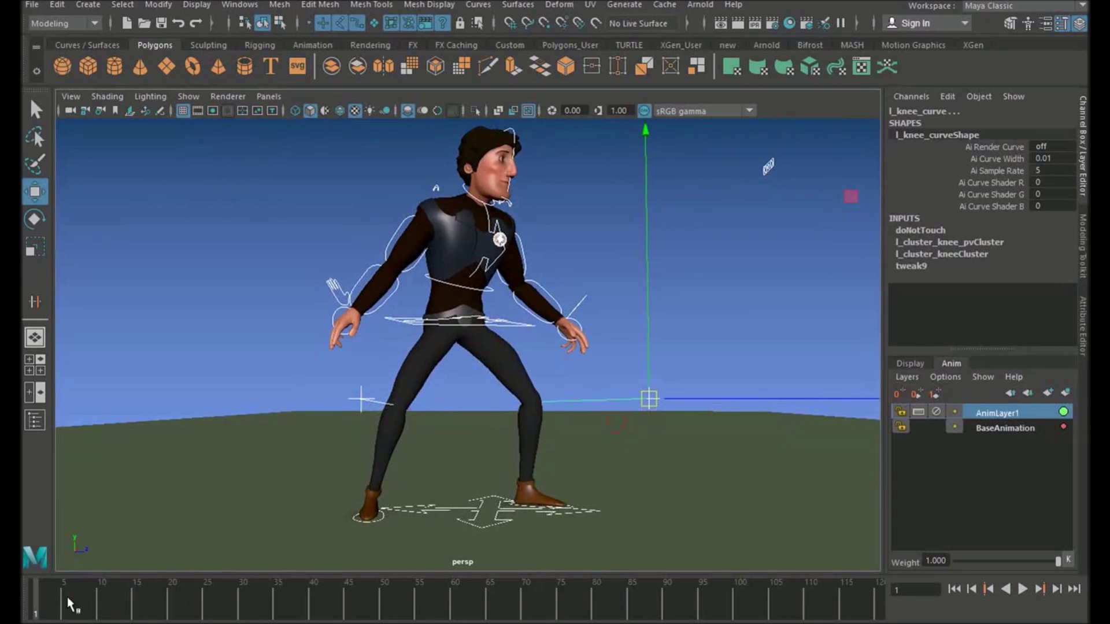
key("alt+v")
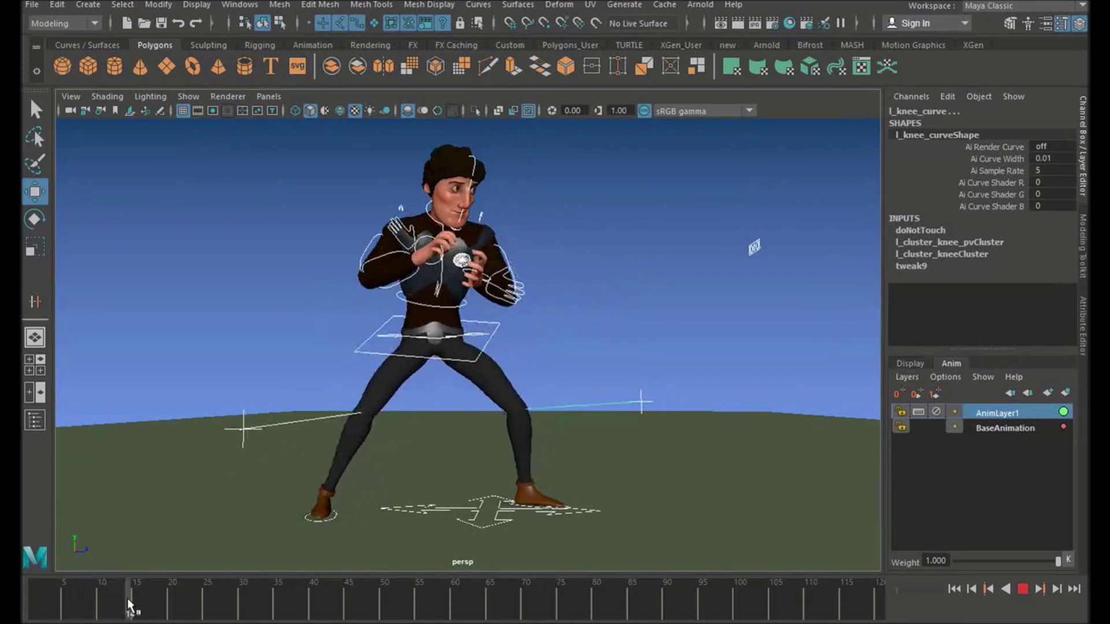
left_click_drag(128, 599, 151, 599)
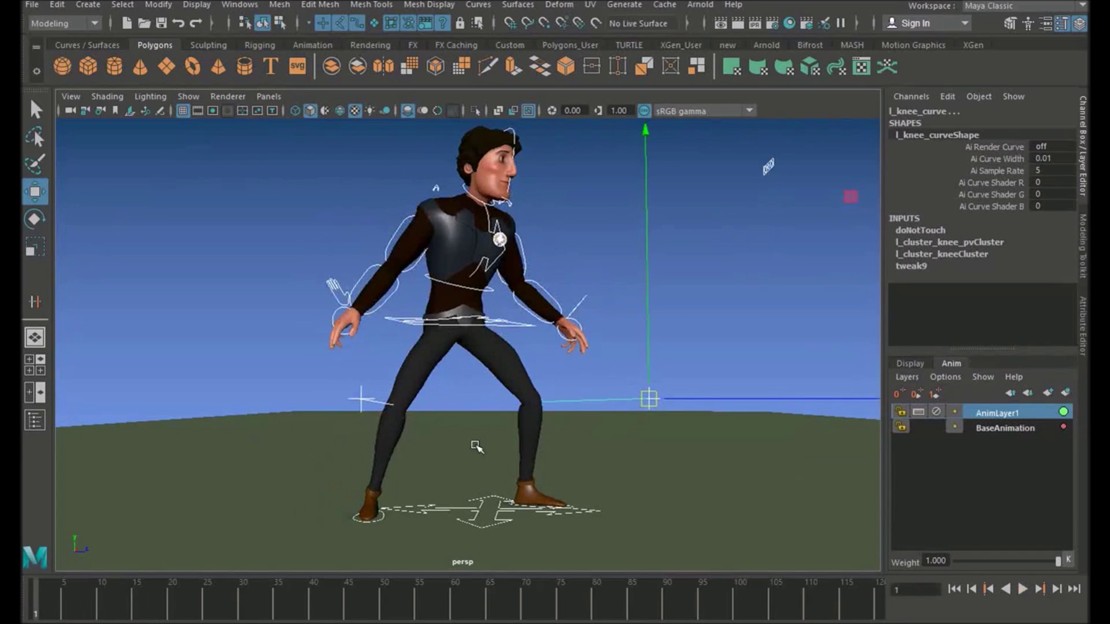
middle_click_drag(477, 447, 458, 453, "alt")
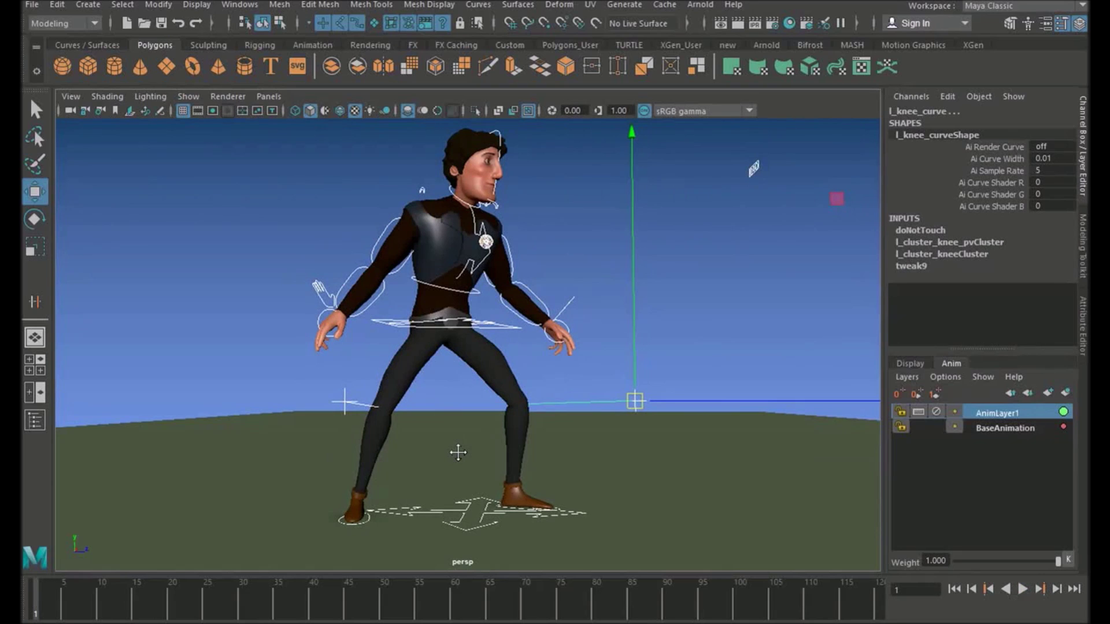
- Lock the BaseAnimation layer and make AnimLayer1 the active layer
left_click(1005, 428)
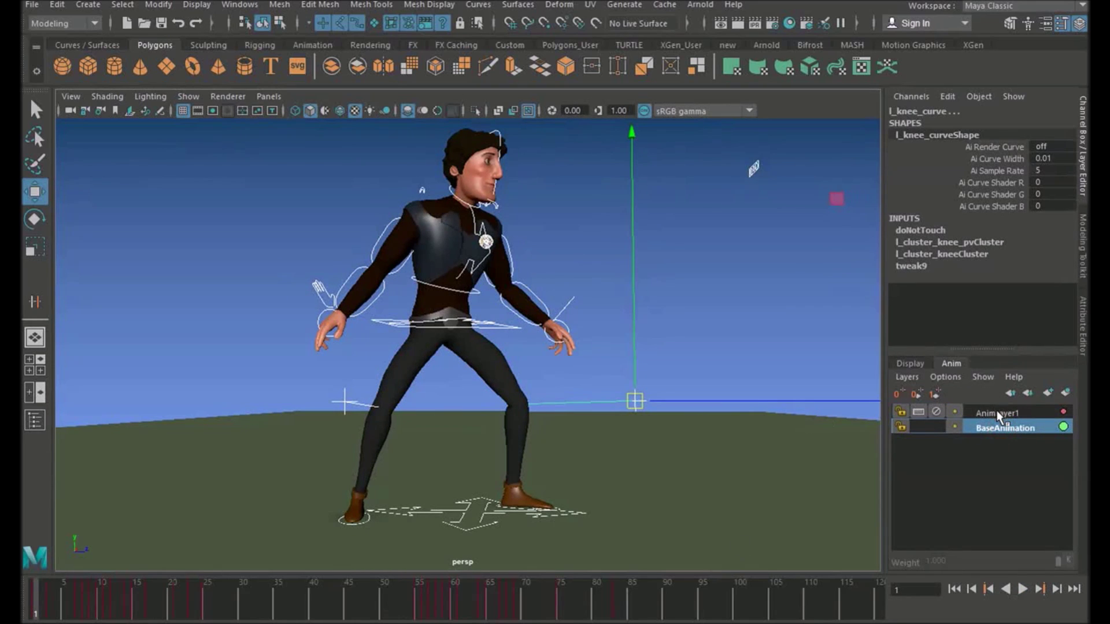
left_click(999, 414)
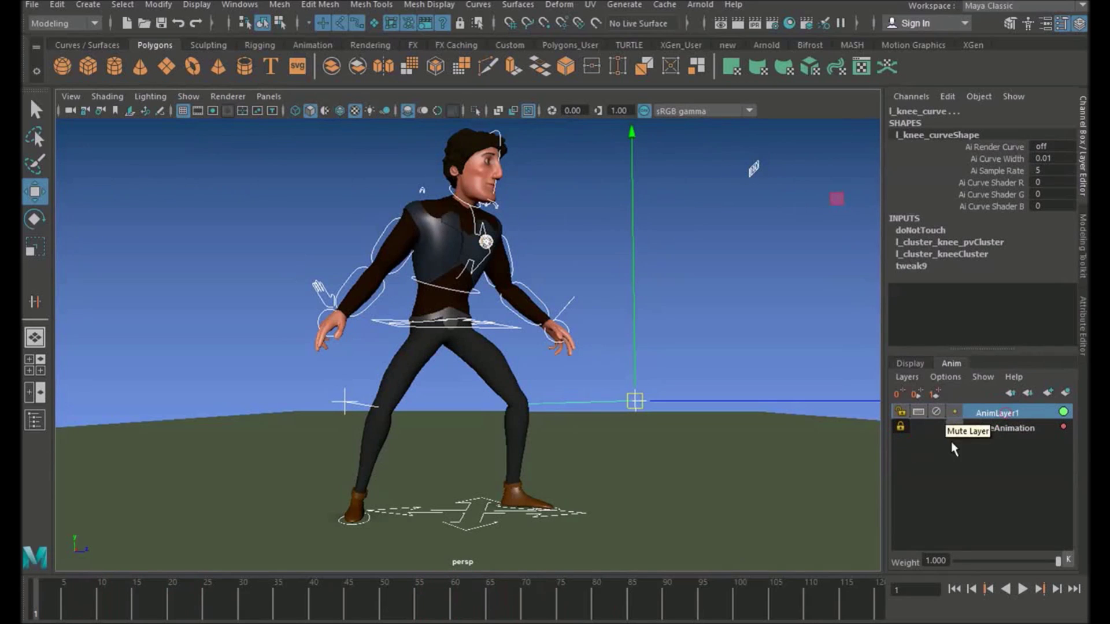
middle_click_drag(583, 431, 548, 466, "alt")
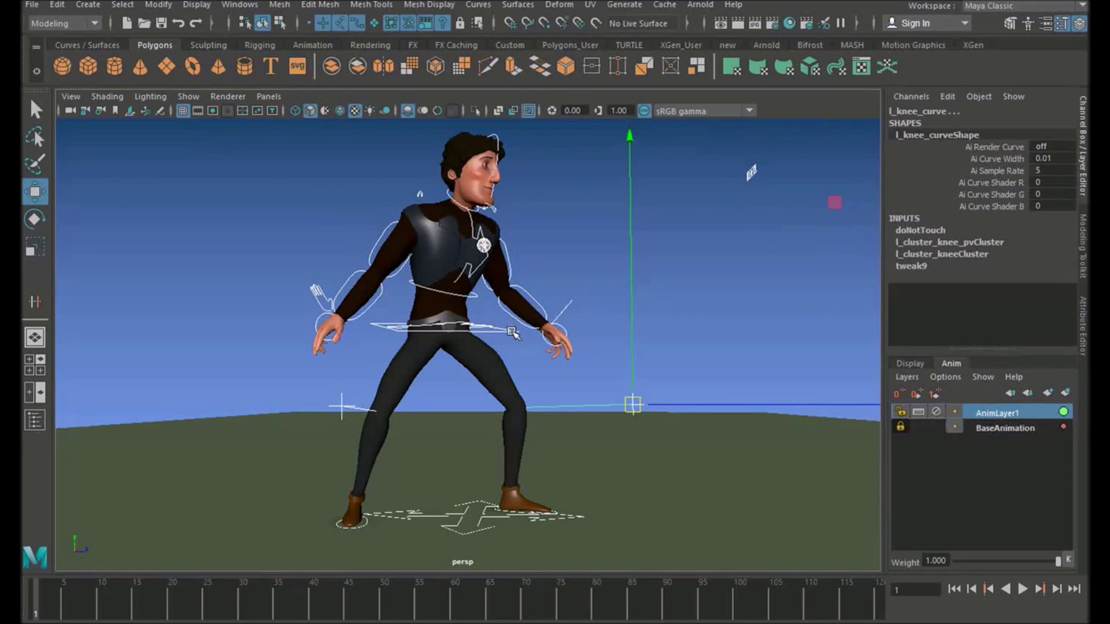
- Try rotating the body control on AnimLayer1 at frames 42 and 64, and delete its keys between frames 24 and 75
left_click(512, 332)
left_click_drag(63, 609, 328, 598)
key("e")
left_click_drag(399, 293, 293, 429)
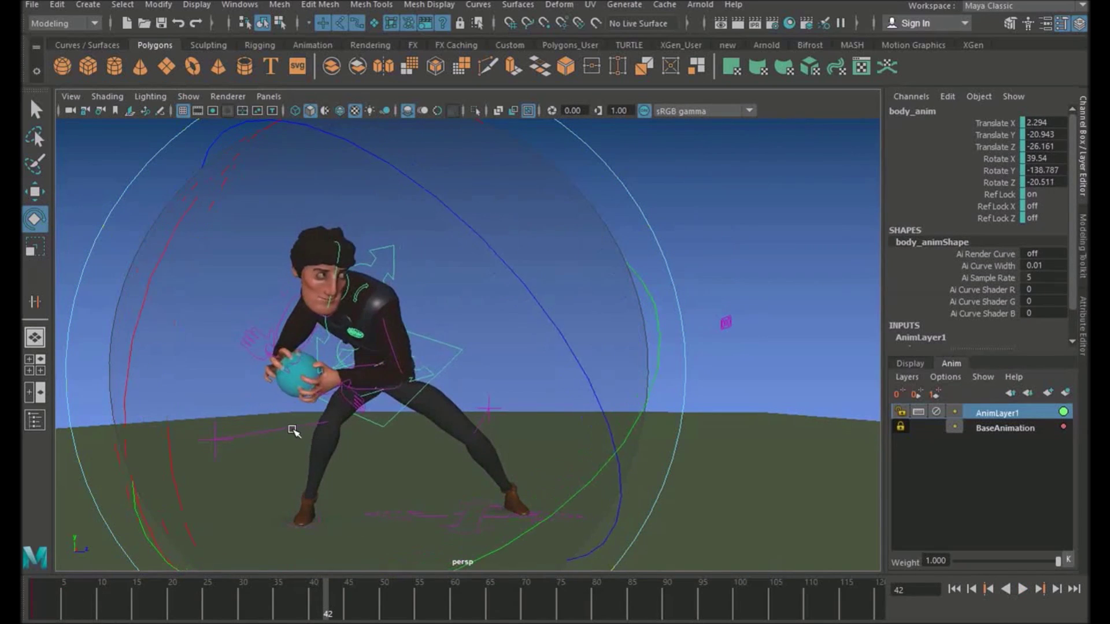
left_click_drag(328, 609, 553, 601)
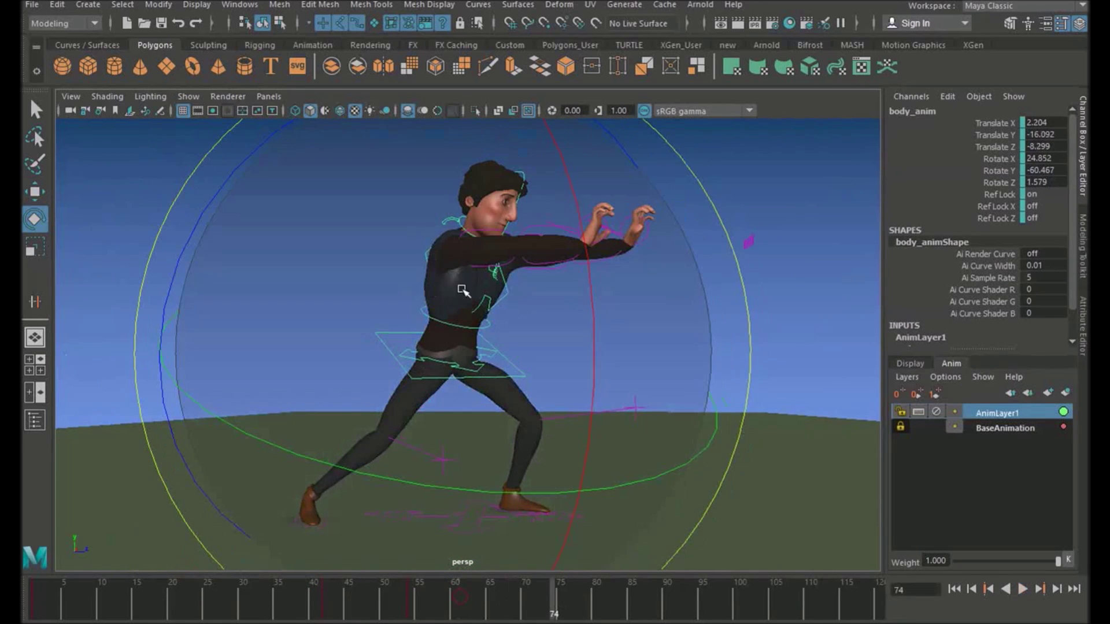
left_click_drag(399, 592, 483, 597)
left_click_drag(584, 426, 682, 521)
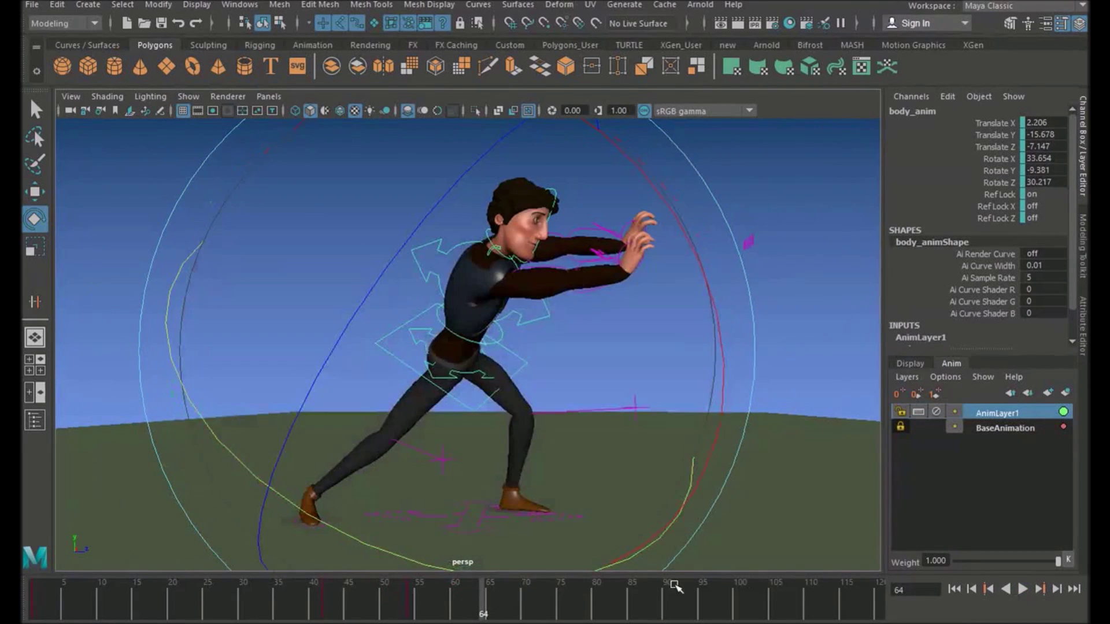
left_click_drag(463, 600, 518, 609)
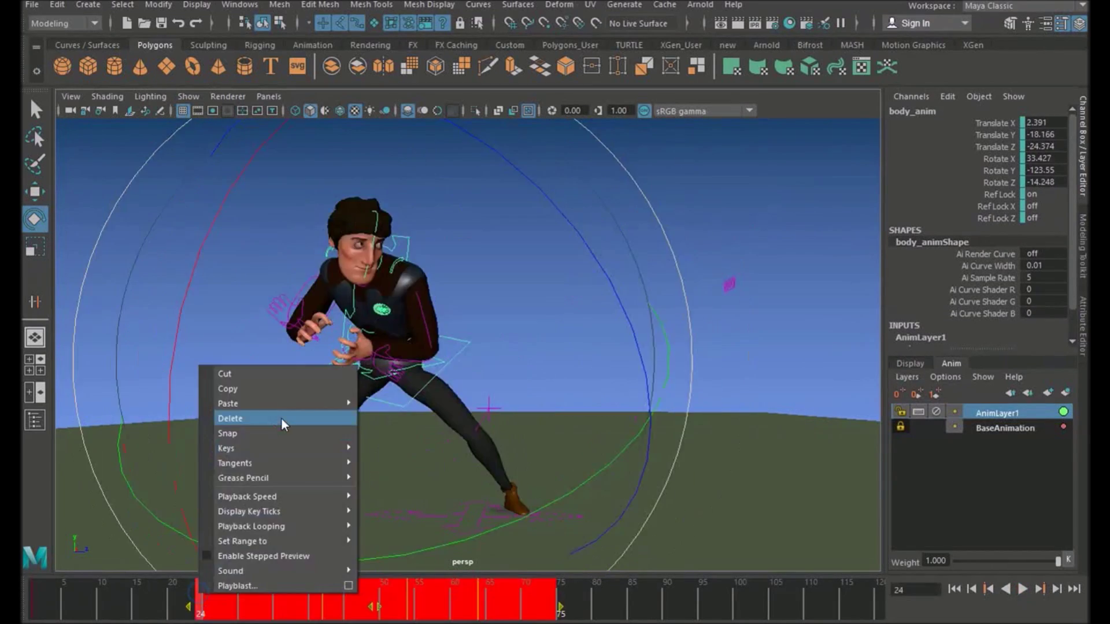
left_click(283, 421)
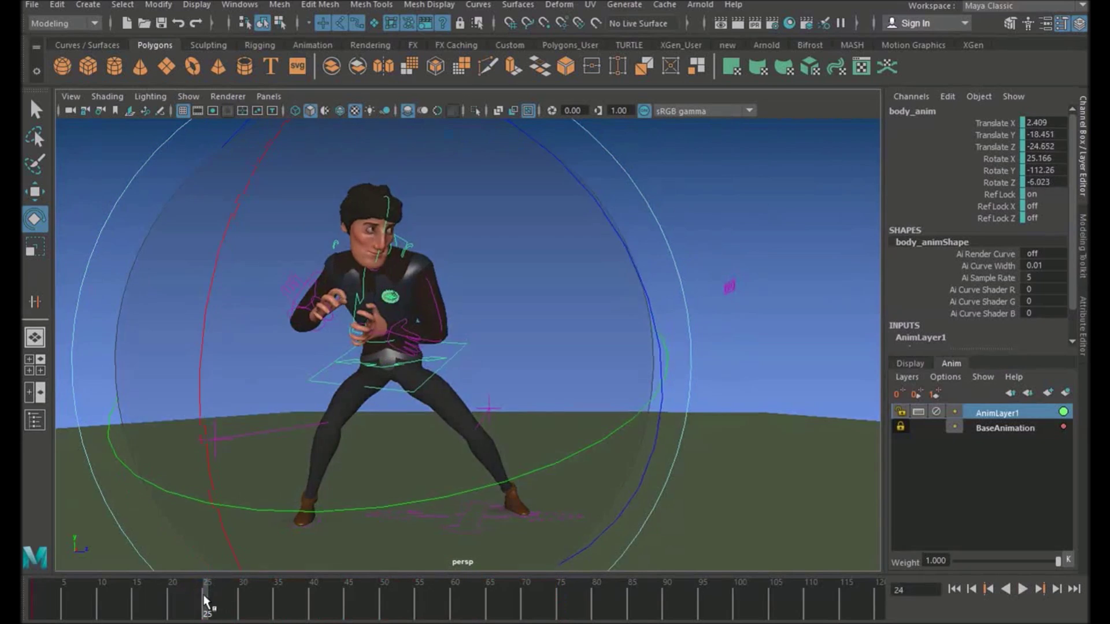
- Find where the character starts gripping the energy ball and key the body control at frame 24 on AnimLayer1
left_click_drag(205, 600, 32, 601)
key("w")
left_click_drag(127, 596, 203, 593)
left_click(581, 316)
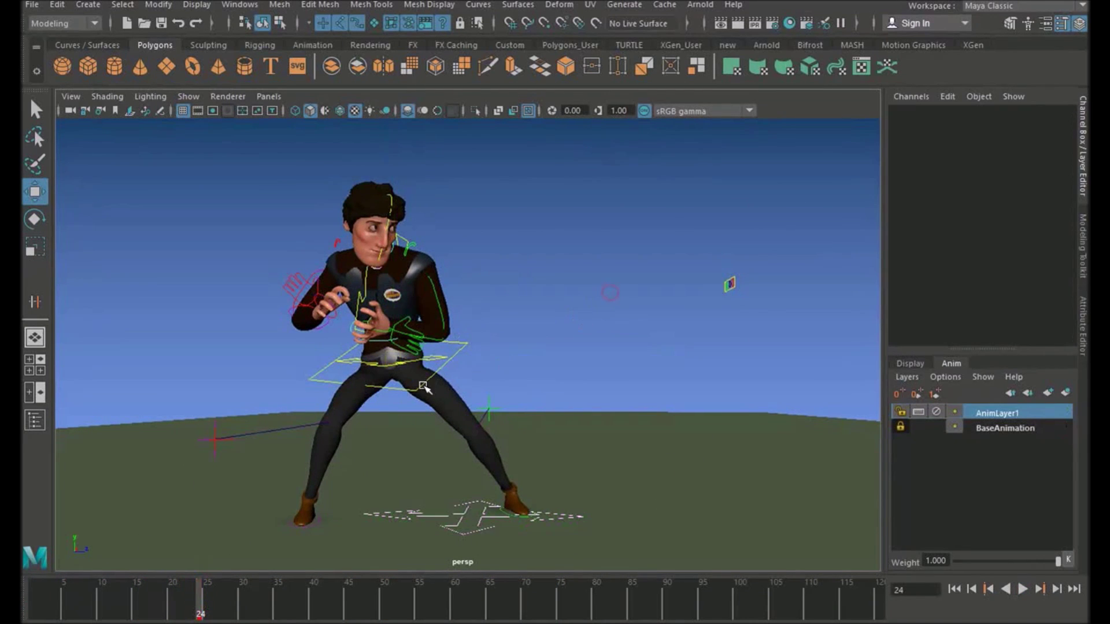
left_click(422, 382)
left_click_drag(197, 584, 217, 601)
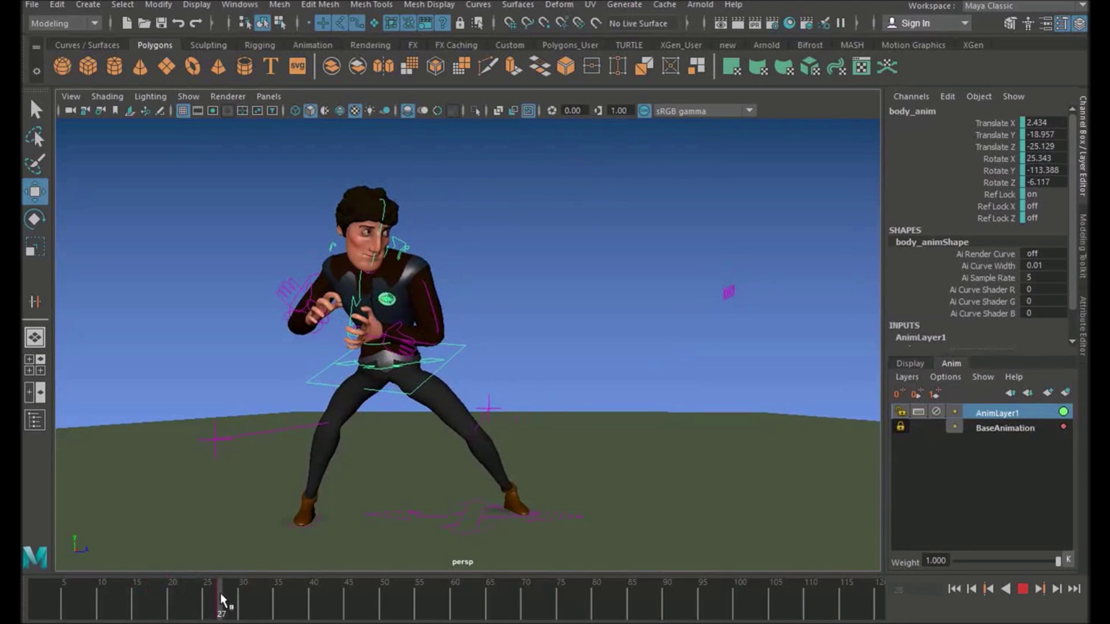
mouse_move(194, 602)
left_mouse_down()
mouse_move(234, 602)
mouse_move(185, 609)
mouse_move(195, 603)
left_mouse_up()
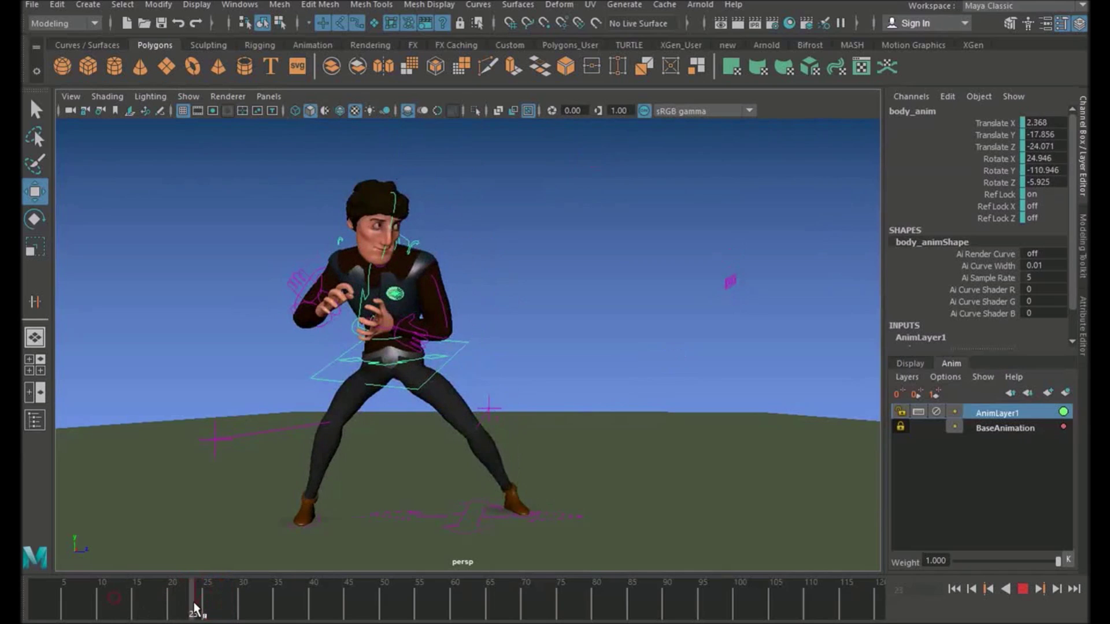
- Add small alternating body control rotations on AnimLayer1 about every two frames from frame 26 to 36
left_click(212, 607)
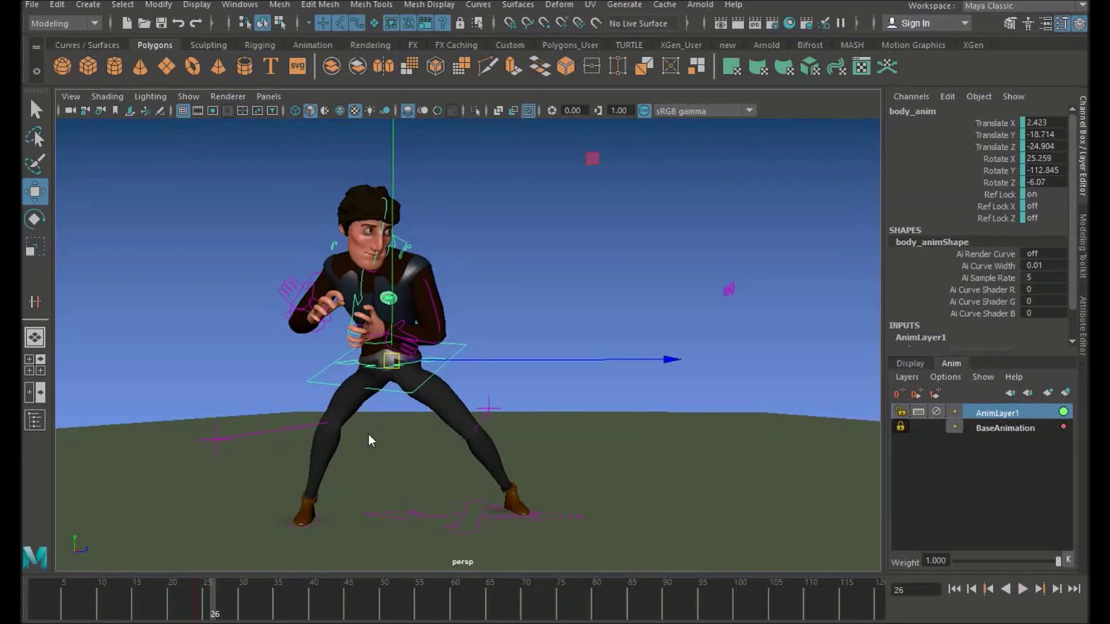
key("e")
left_click_drag(220, 610, 229, 610)
left_click(209, 607)
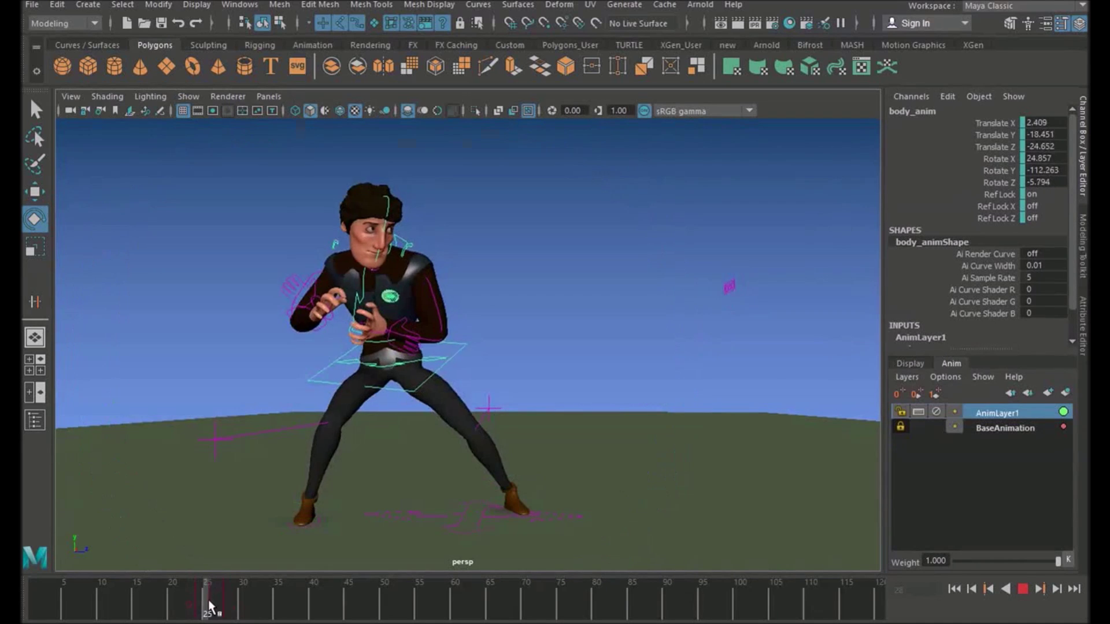
left_click_drag(235, 608, 242, 608)
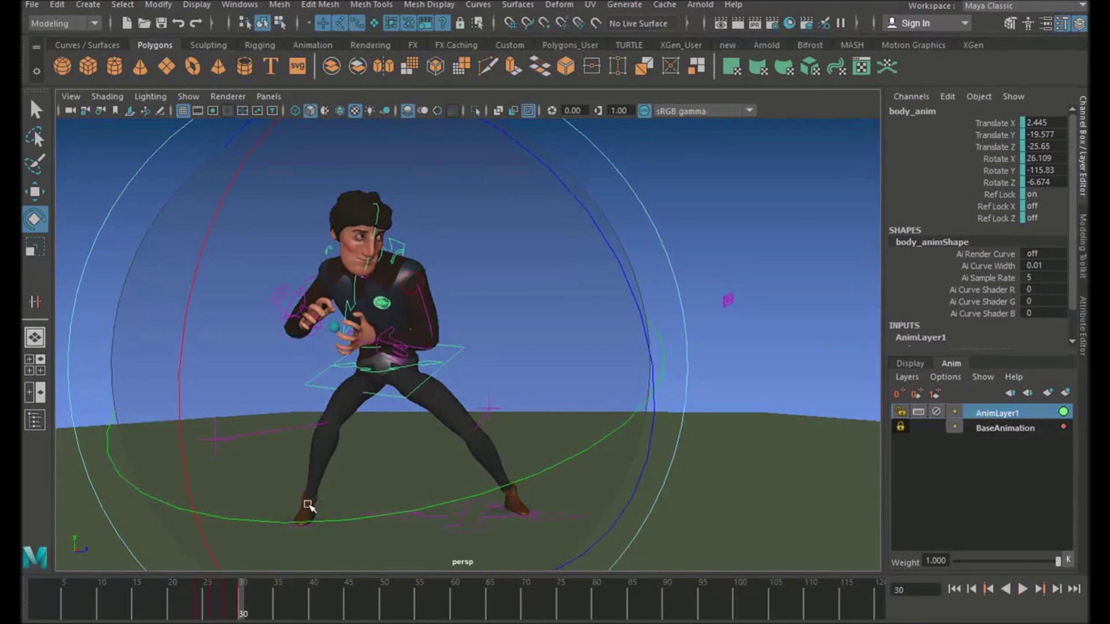
left_click(255, 611)
mouse_move(310, 522)
left_mouse_down()
mouse_move(316, 502)
mouse_move(311, 519)
left_mouse_up()
left_click(268, 597)
left_click(282, 599)
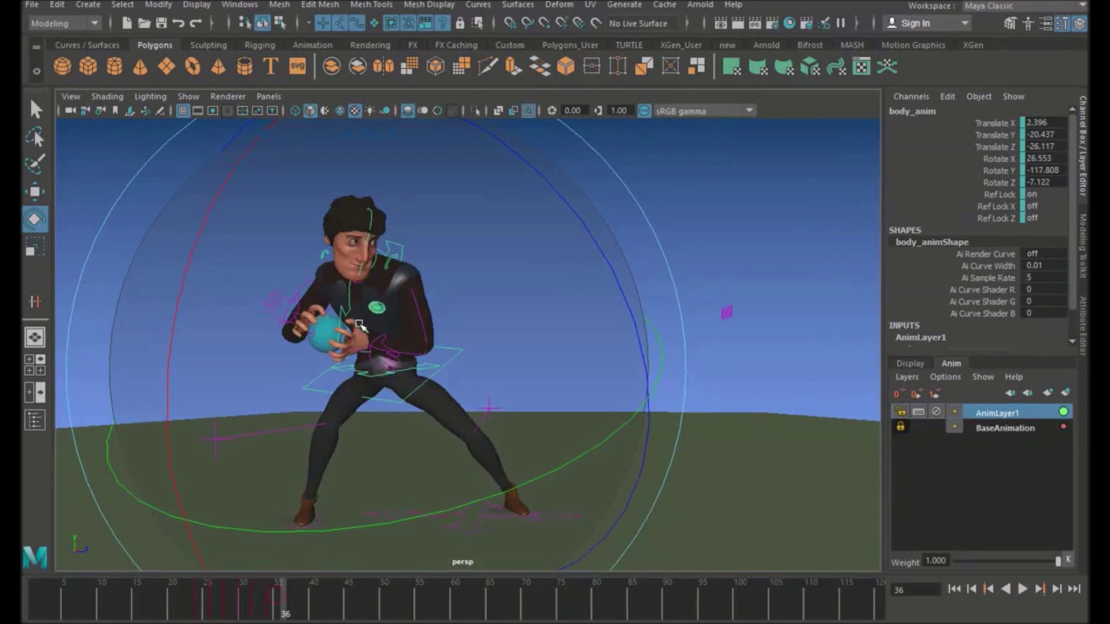
- Play and scrub between frames 23 and 37 to review the body's shaking motion
left_click_drag(267, 582, 277, 602)
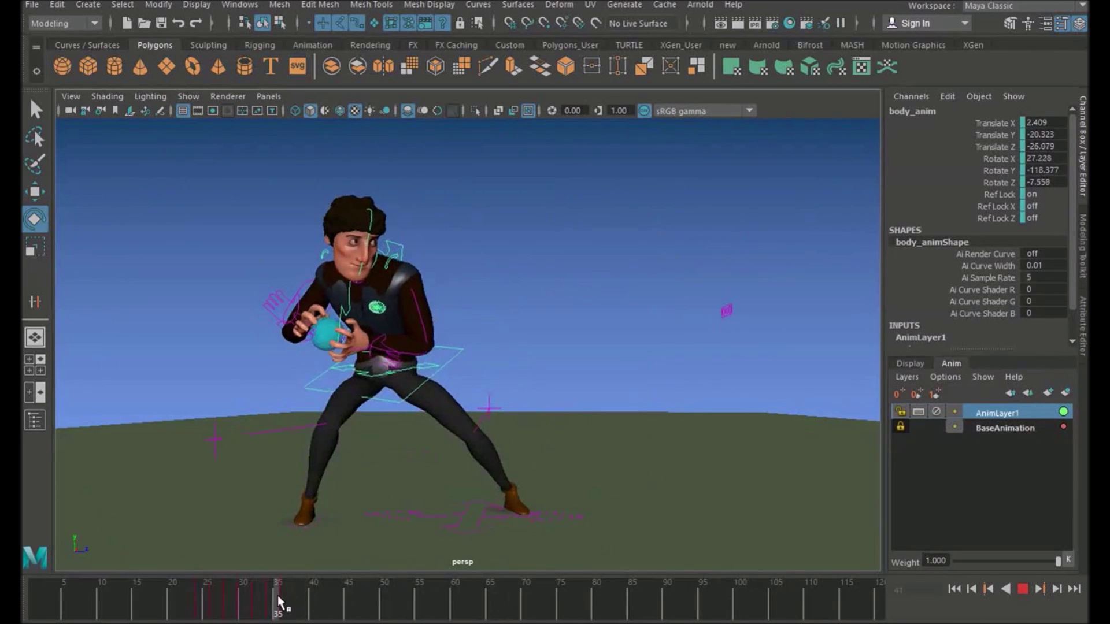
left_click(1023, 589)
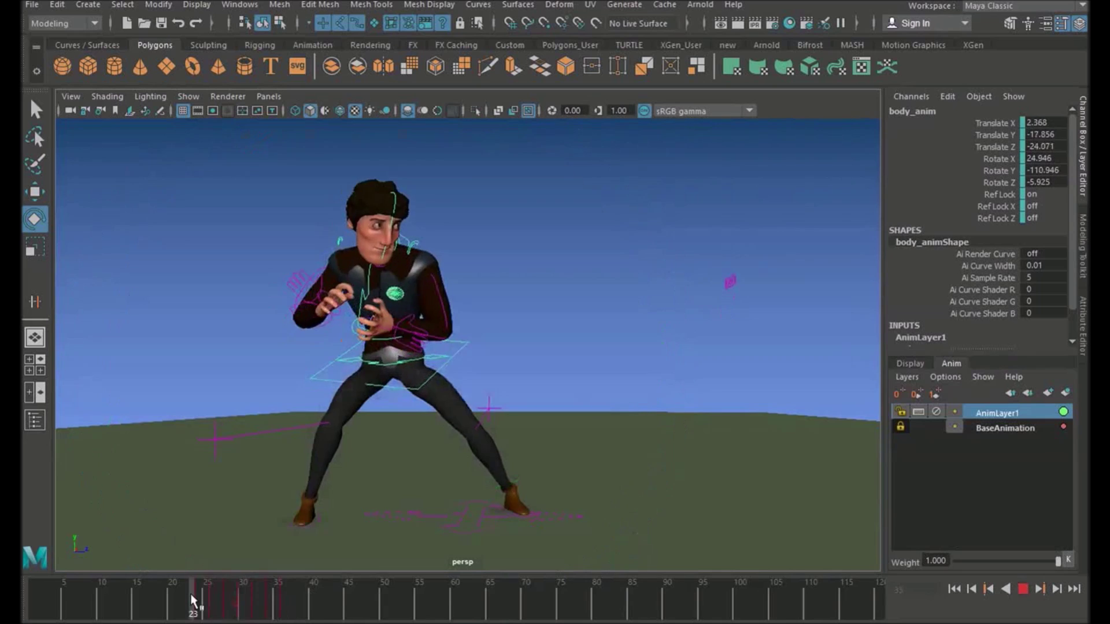
mouse_move(349, 595)
left_mouse_down()
mouse_move(211, 602)
mouse_move(248, 603)
left_mouse_up()
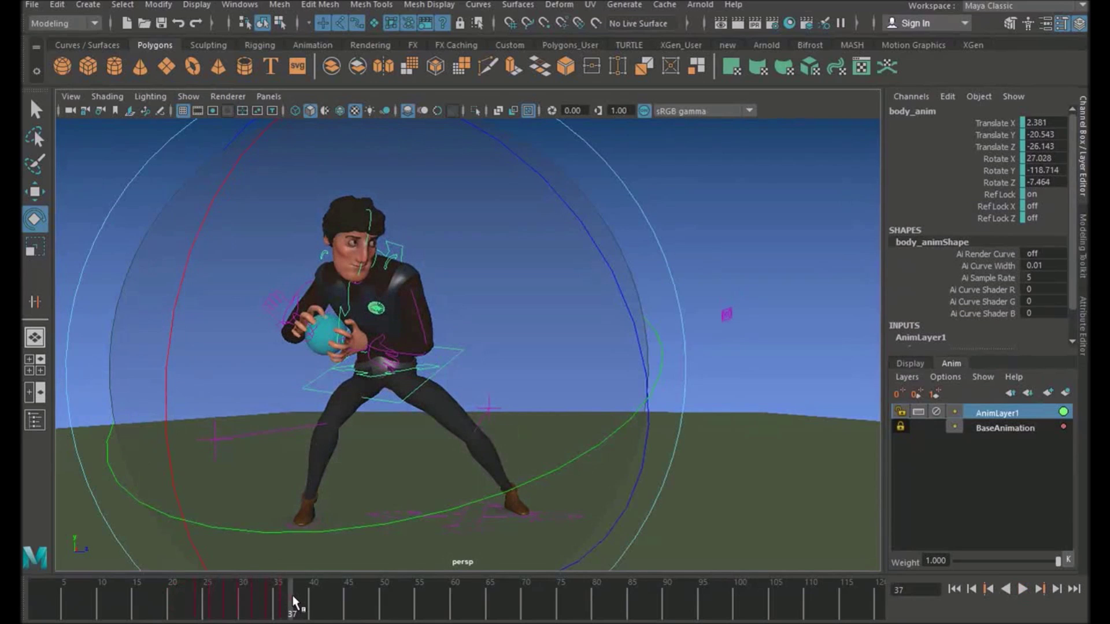
left_click(238, 606)
left_click_drag(239, 607, 271, 602)
- Select the lower torso control and add slight alternating rotations on AnimLayer1 every few frames up to frame 34
key("w")
left_click(490, 323)
right_click_drag(369, 322, 374, 345, "alt")
left_click_drag(374, 344, 399, 399, "alt")
left_click(365, 350)
mouse_move(271, 606)
left_mouse_down()
mouse_move(207, 604)
mouse_move(227, 592)
left_mouse_up()
key("e")
left_click_drag(382, 338, 370, 349)
left_click(235, 608)
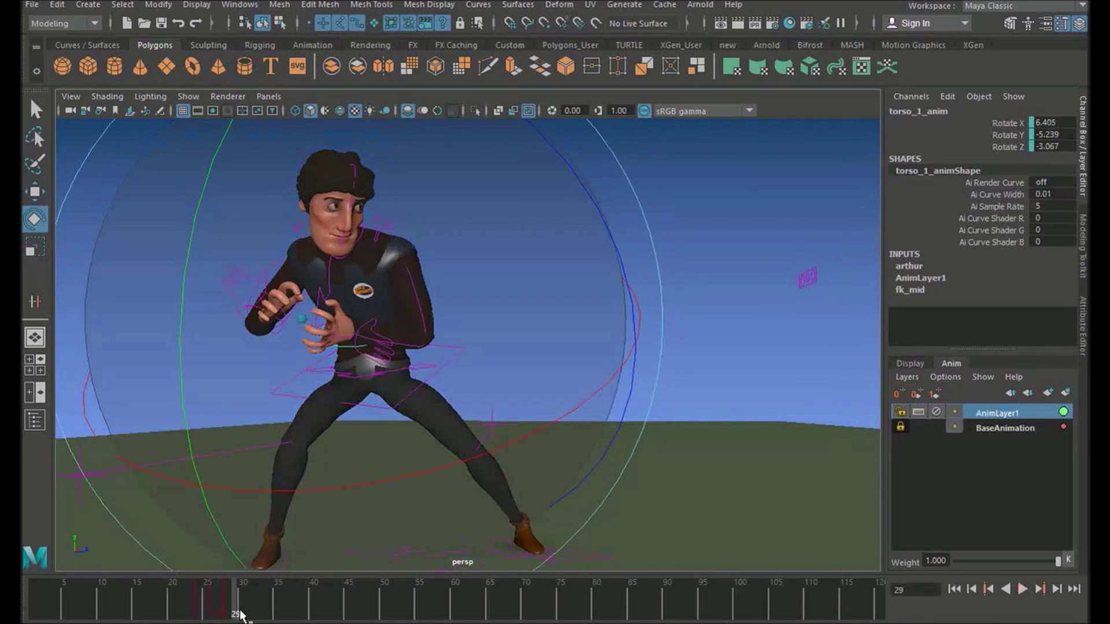
left_click(241, 598)
left_click_drag(241, 598, 269, 592)
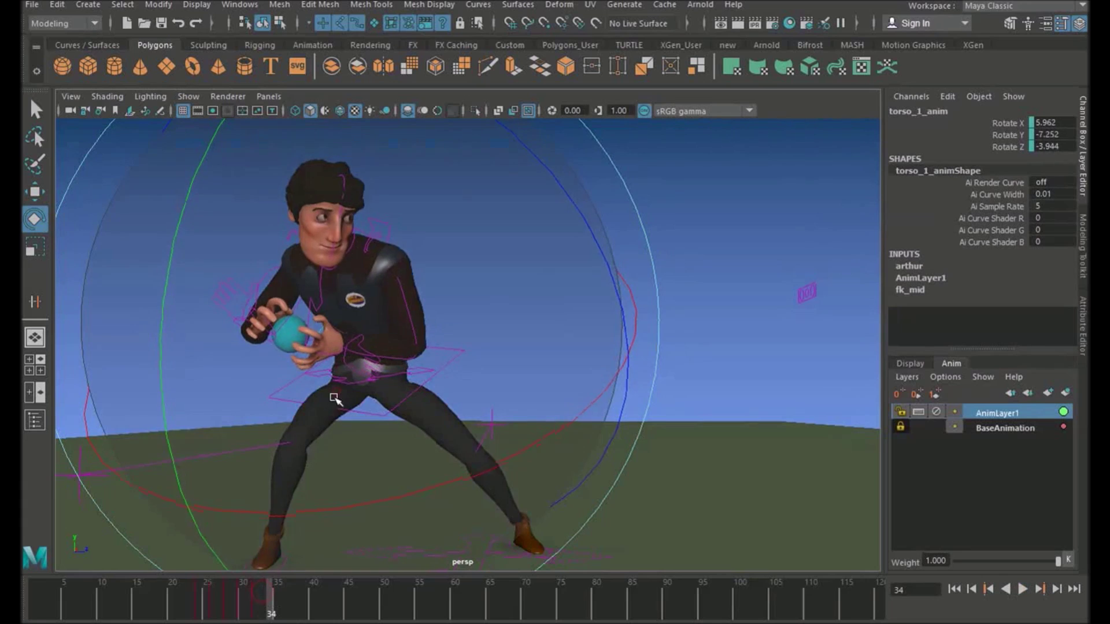
- Select the character's left upper arm control and key slight rotation jitters on AnimLayer1 from frame 29 to 41
key("w")
left_click(727, 196)
left_click(402, 297)
left_click(235, 605)
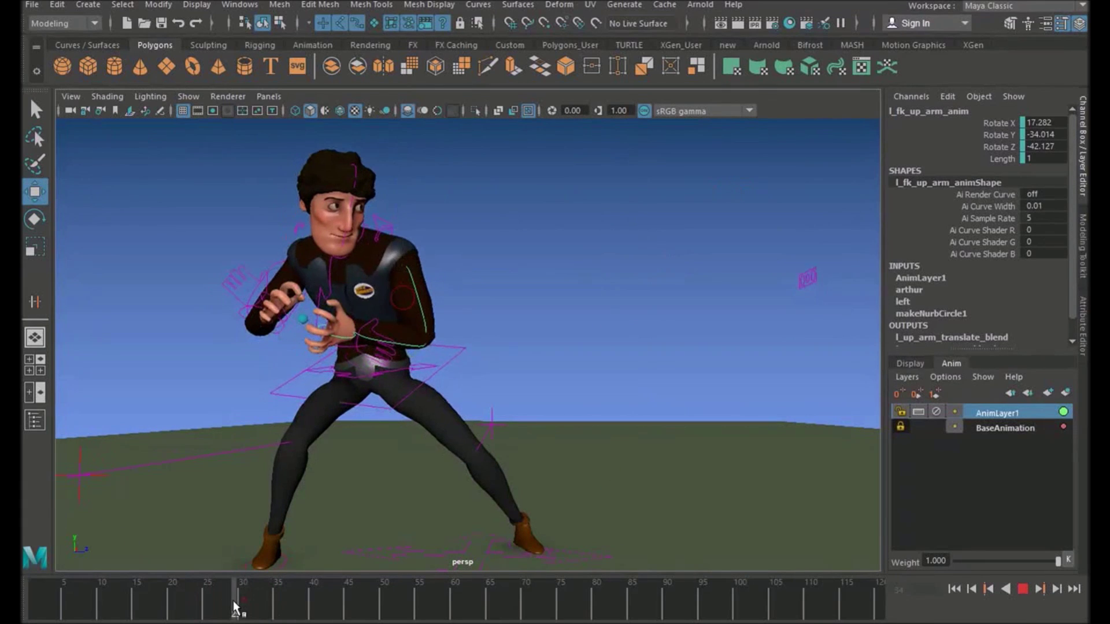
left_click(243, 603)
left_click_drag(248, 608, 249, 607)
key("e")
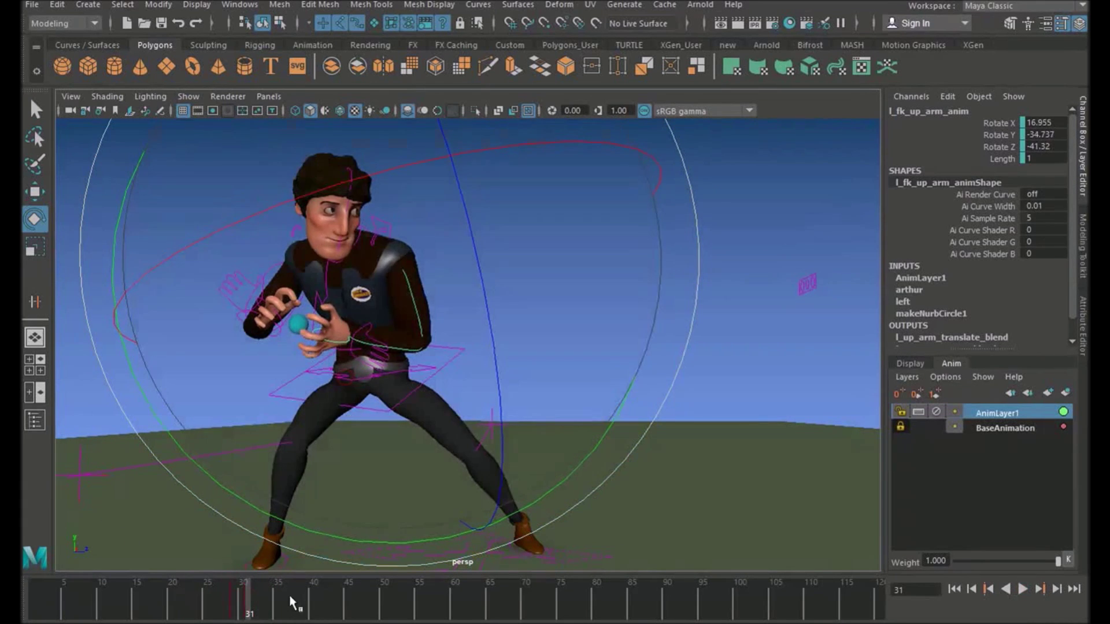
left_click_drag(257, 591, 270, 590)
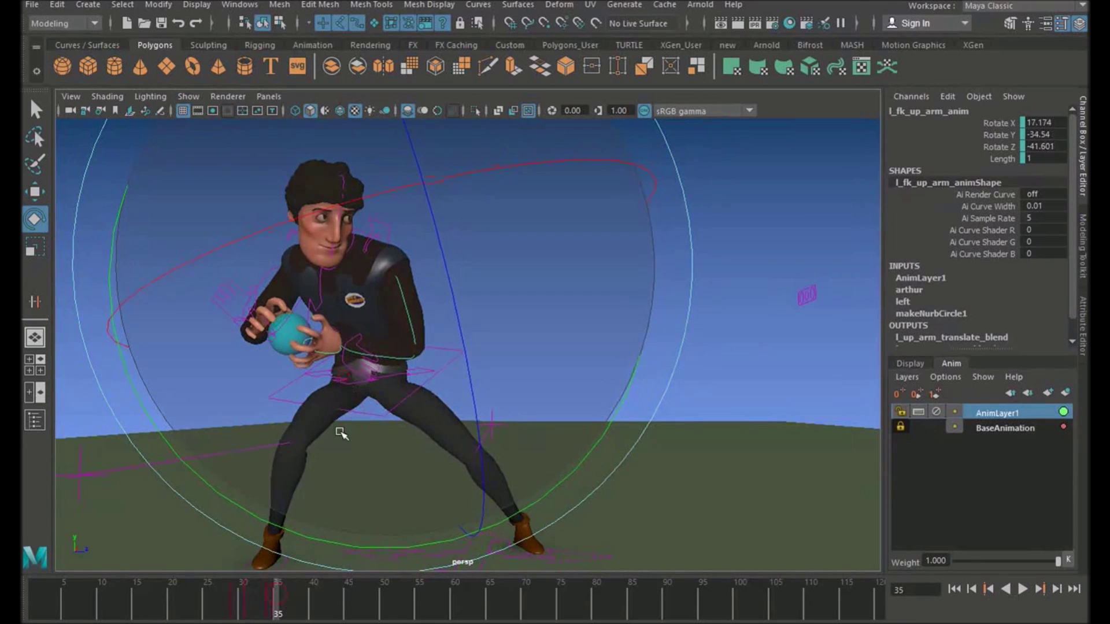
key("period")
key("period")
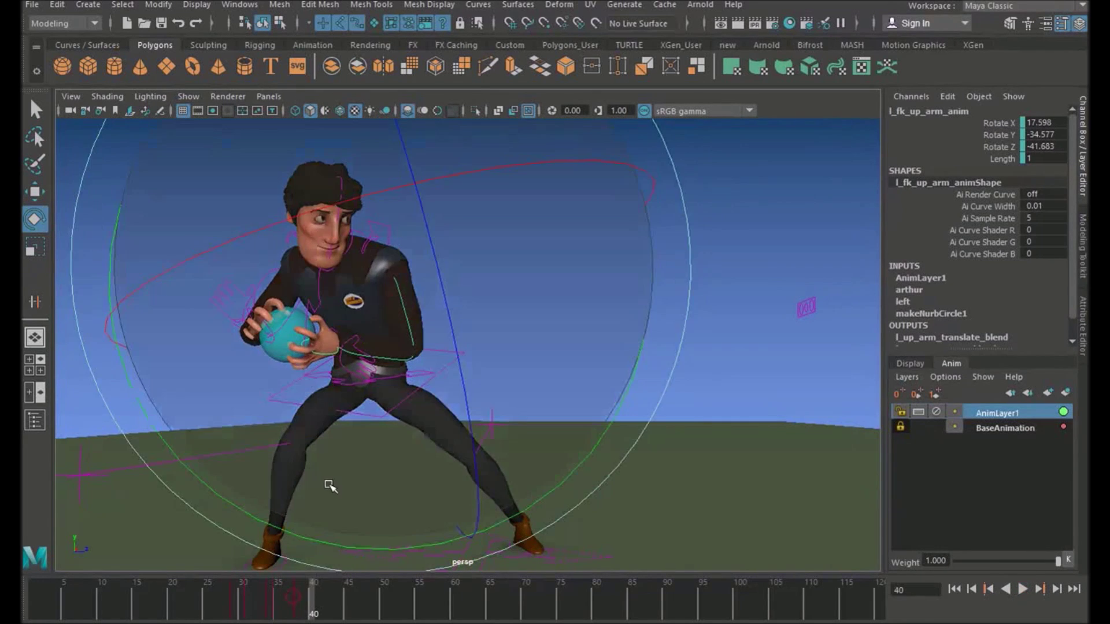
left_click(317, 593)
left_click_drag(361, 415, 370, 427)
- Key slight rotation jitters on the right upper arm control from frame 28 to about 40, and play the result
key("w")
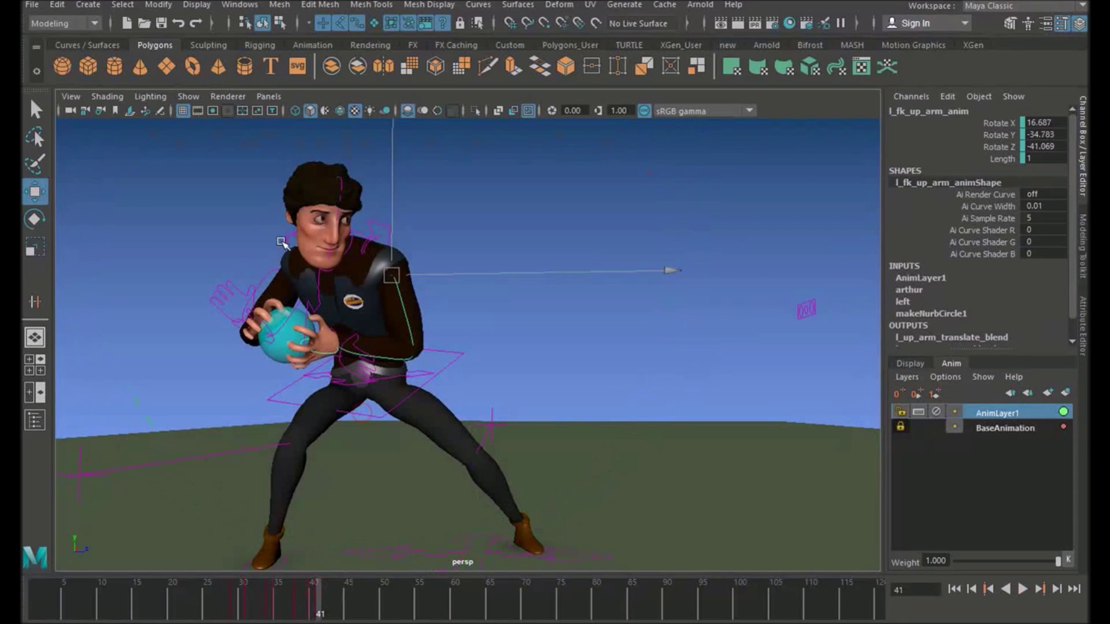
left_click(260, 285)
left_click_drag(237, 598, 246, 600)
key("e")
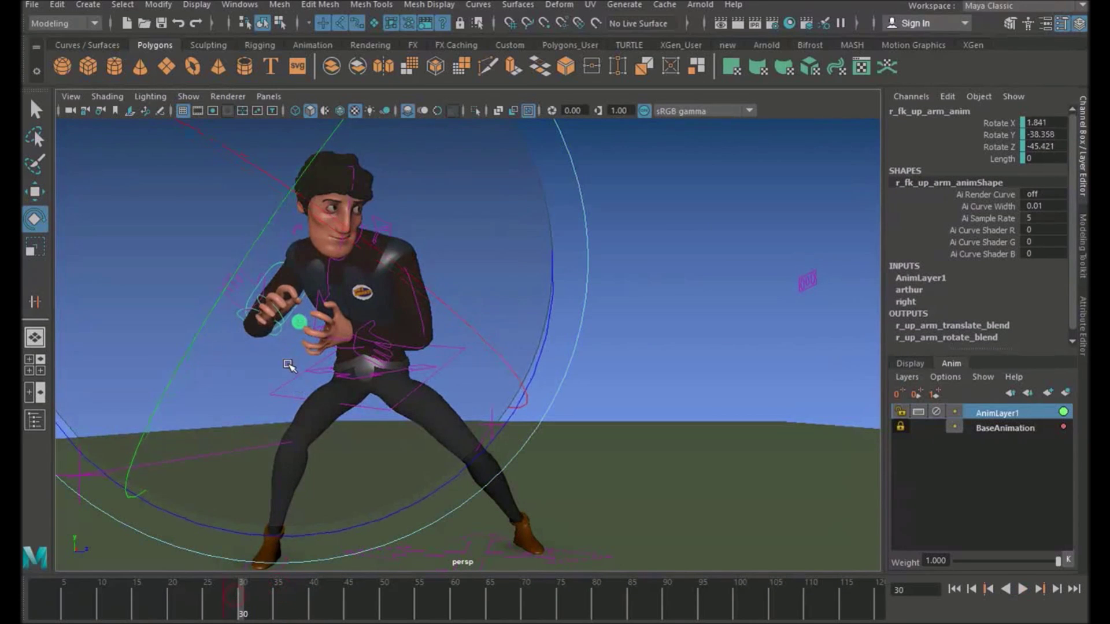
left_click(257, 596)
left_click_drag(304, 411, 285, 420)
left_click(284, 596)
left_click_drag(306, 580, 272, 602)
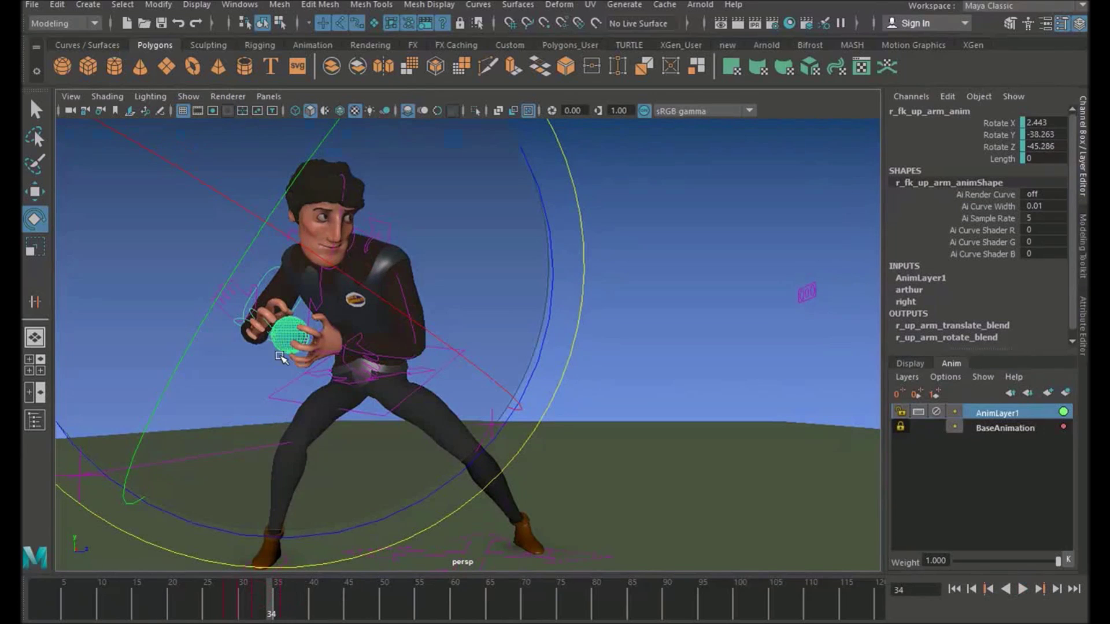
left_click(301, 611)
left_click_drag(315, 512, 310, 508)
left_click(318, 597)
left_click_drag(325, 596, 307, 601)
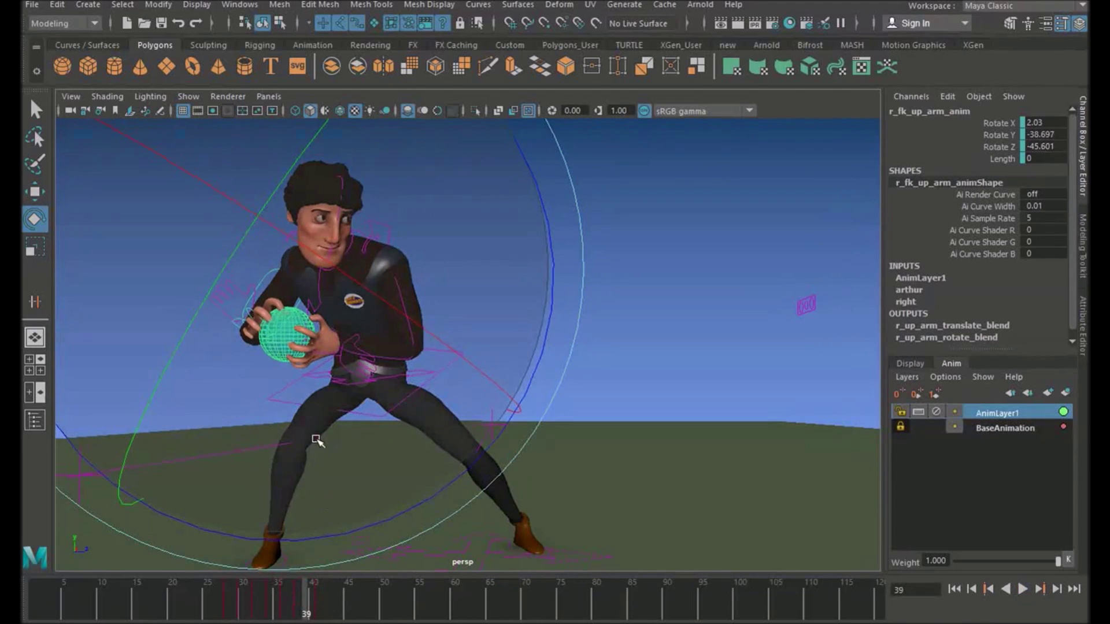
key("alt+v")
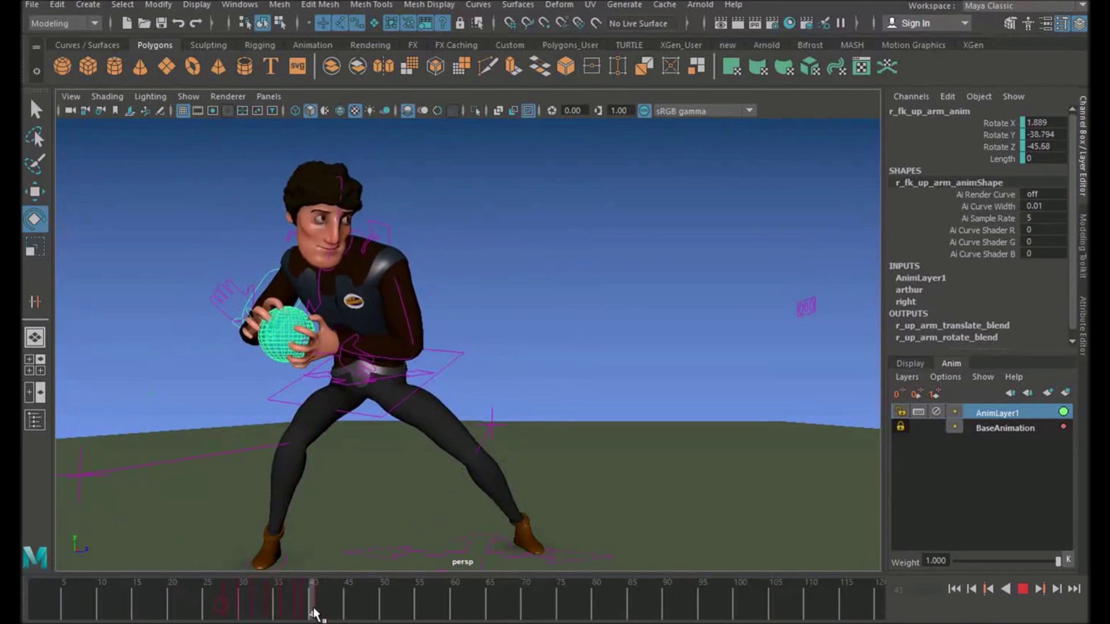
- Select the head control, key slight rotation jitters every few frames on AnimLayer1 up to about frame 42, and review the motion
key("alt+v")
key("w")
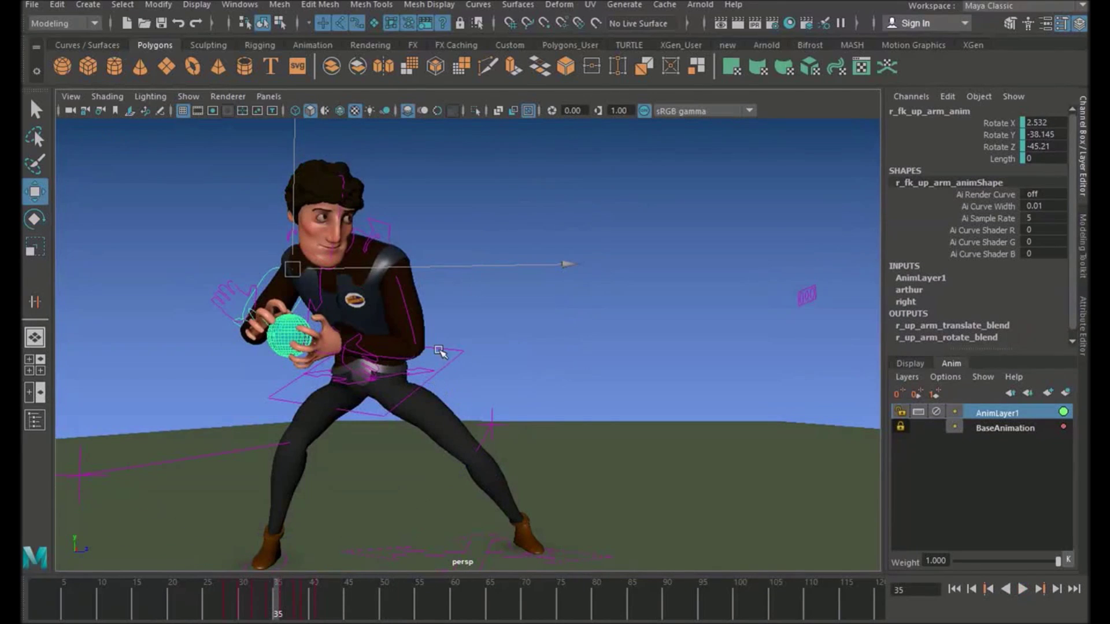
left_click(345, 244)
left_click_drag(277, 584, 249, 599)
key("e")
left_click(272, 590)
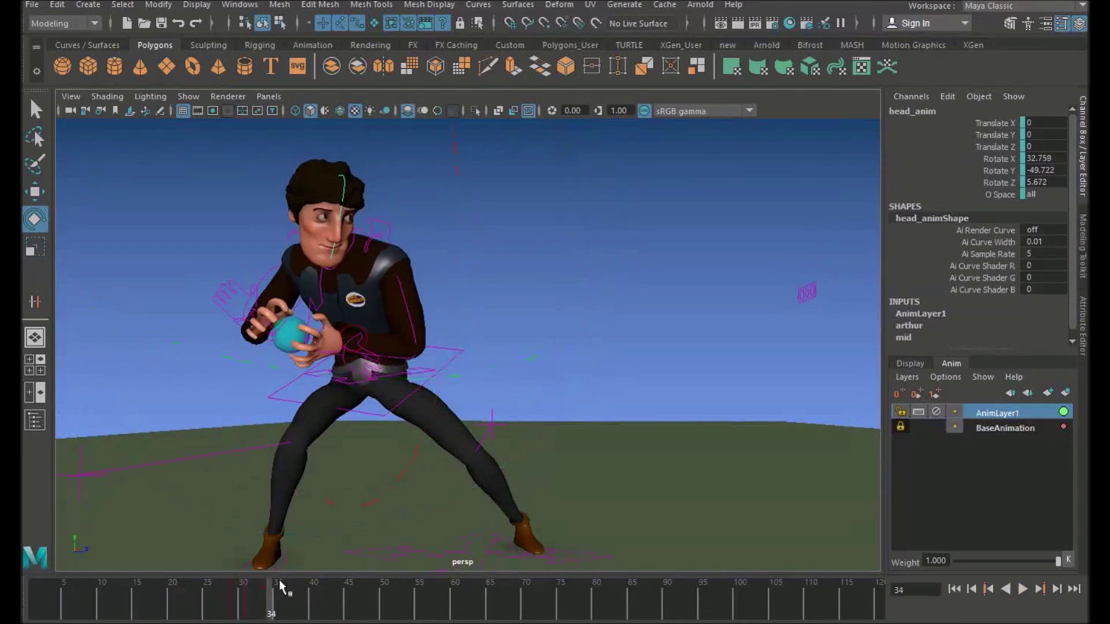
left_click_drag(297, 399, 300, 393)
left_click_drag(275, 591, 284, 591)
left_click_drag(315, 408, 315, 405)
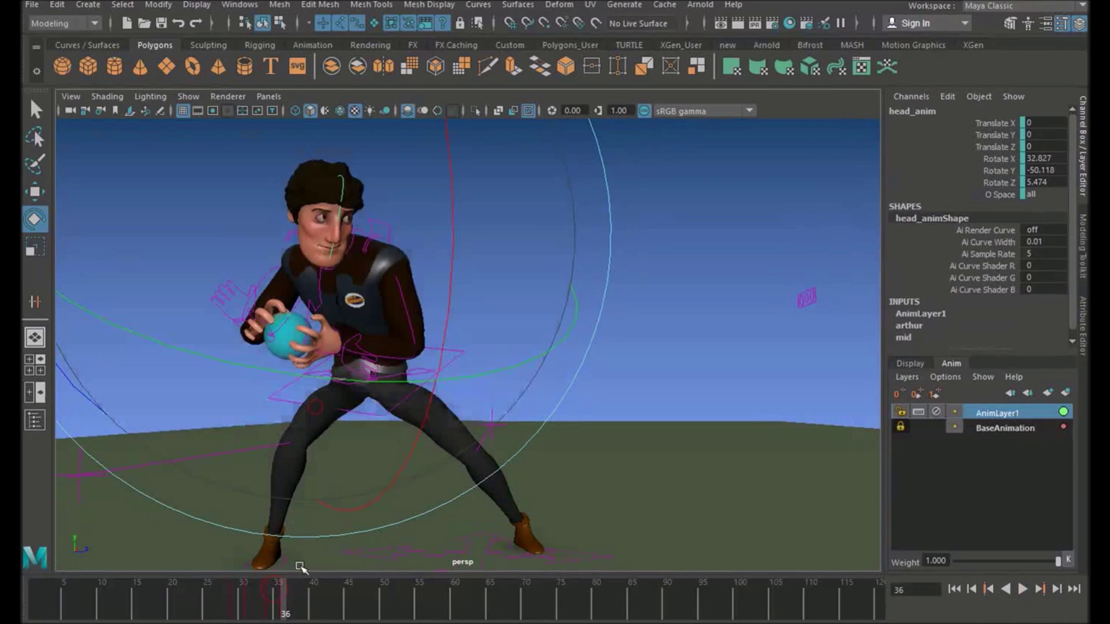
left_click(301, 591)
left_click_drag(319, 447, 326, 431)
left_click(321, 592)
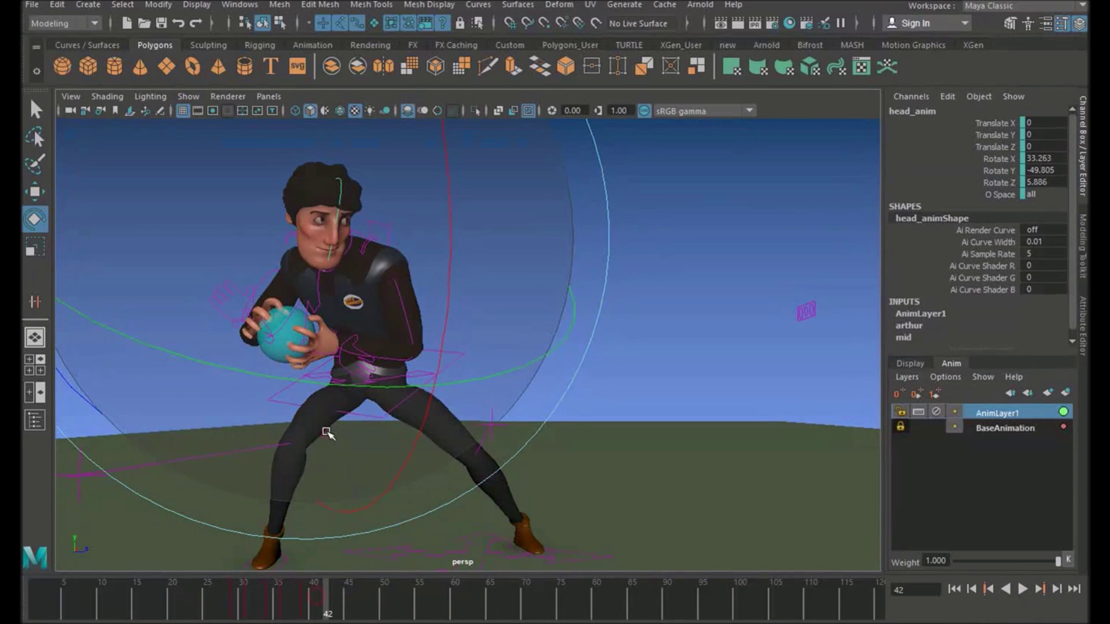
left_click_drag(307, 600, 292, 600)
left_click_drag(329, 433, 364, 464)
left_click(335, 602)
left_click_drag(188, 600, 340, 605)
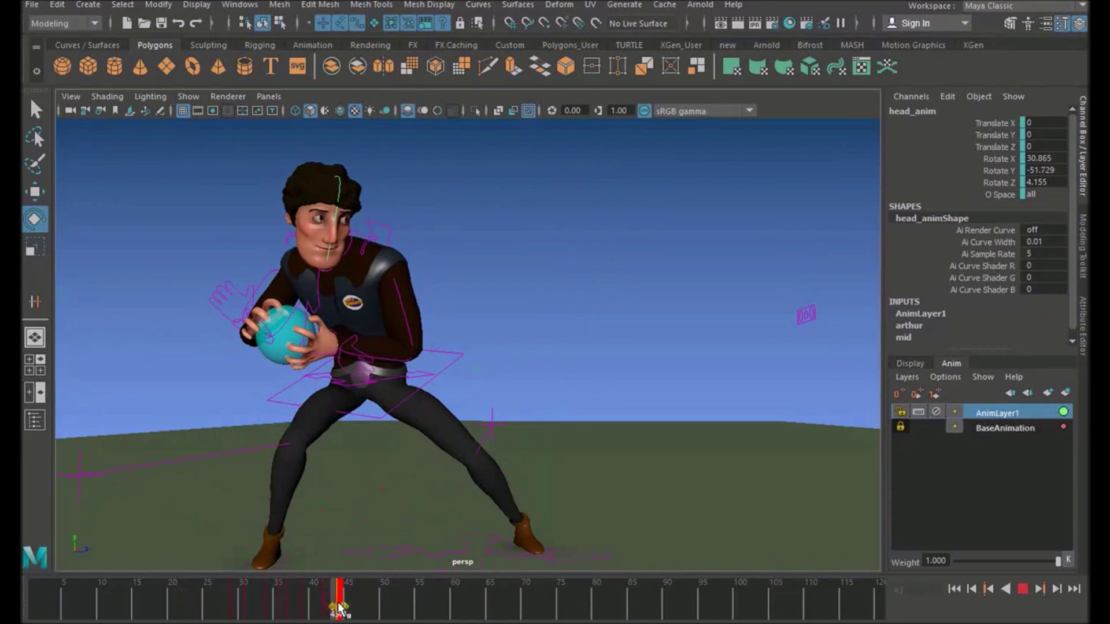
- Select all of the character's rig controls together and move the current time to frame 45
key("w")
scroll(233, 255, "down", 2)
left_click_drag(171, 157, 546, 607)
left_click(596, 414)
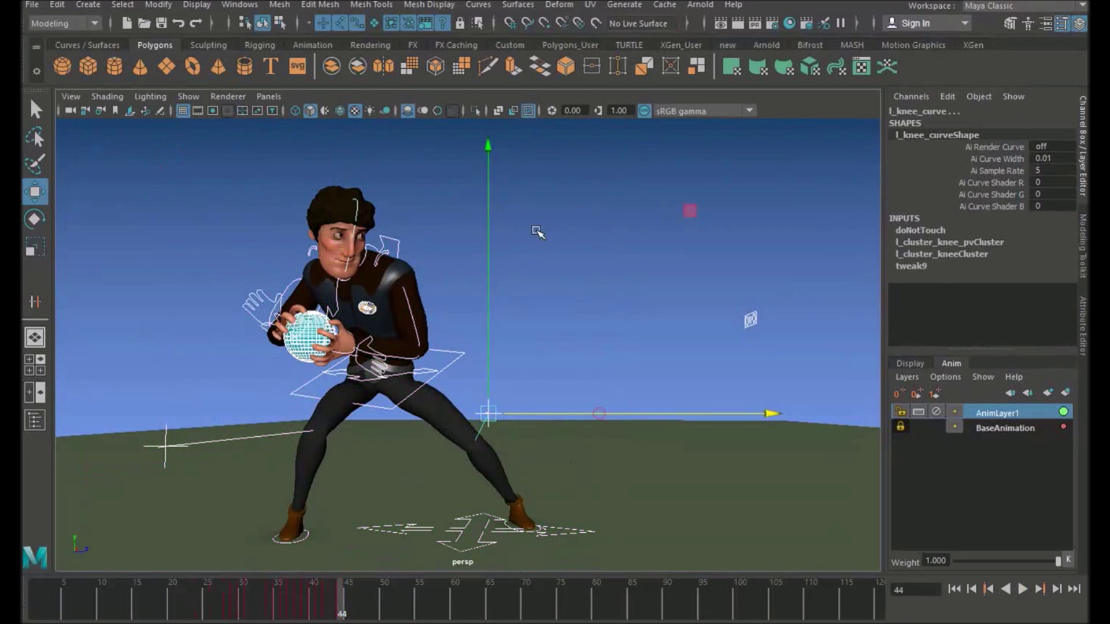
left_click(184, 170)
left_click_drag(98, 141, 694, 599)
left_click_drag(382, 581, 347, 600)
- Open the Graph Editor and select the shake keys on the controls' animation curves
left_click(239, 5)
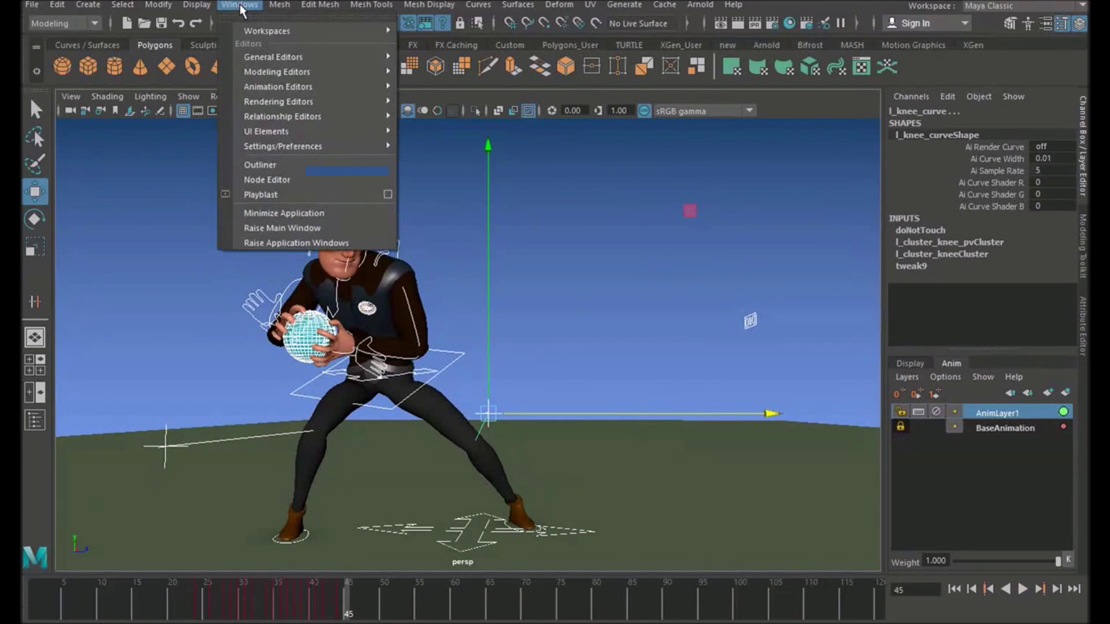
mouse_move(271, 84)
left_click(440, 97)
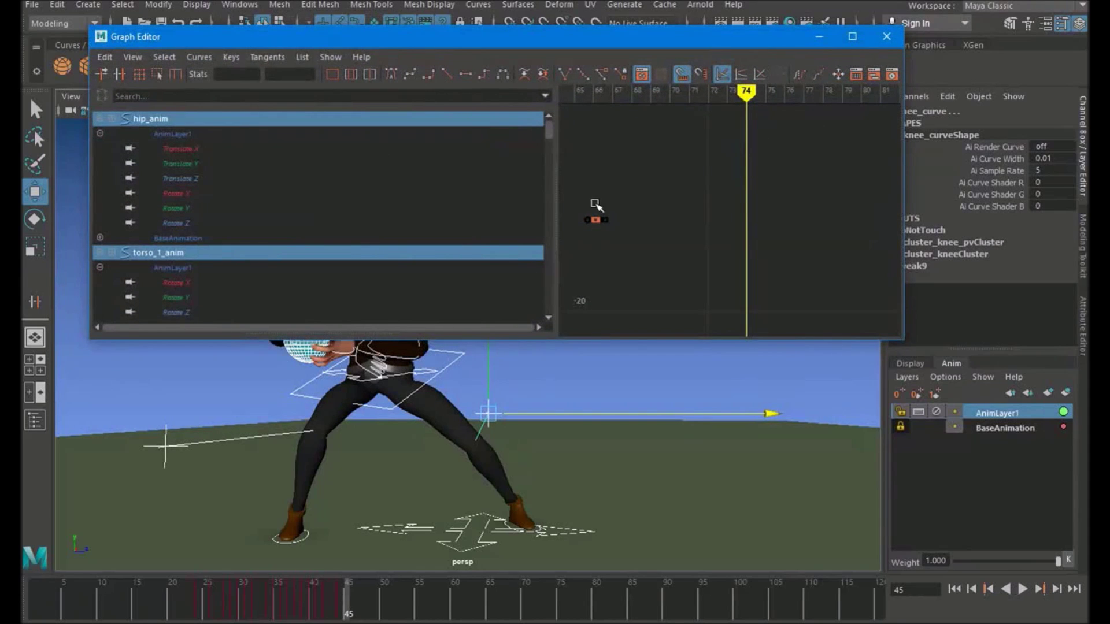
right_click_drag(736, 227, 752, 244, "alt")
left_click_drag(751, 244, 617, 154)
mouse_move(744, 156)
middle_mouse_down("alt")
mouse_move(664, 179)
mouse_move(754, 168)
middle_mouse_up("alt")
right_click_drag(753, 168, 740, 197, "alt+shift")
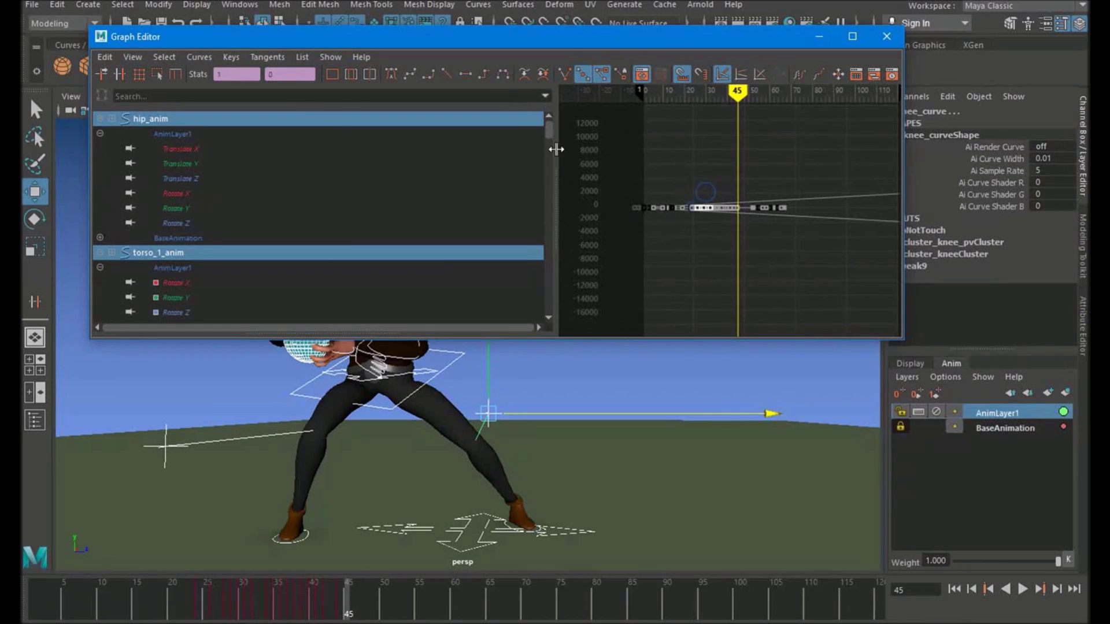
- Set the selected curves' post infinity to Cycle, minimize the Graph Editor, and play the repeating shake
left_click(197, 56)
mouse_move(244, 102)
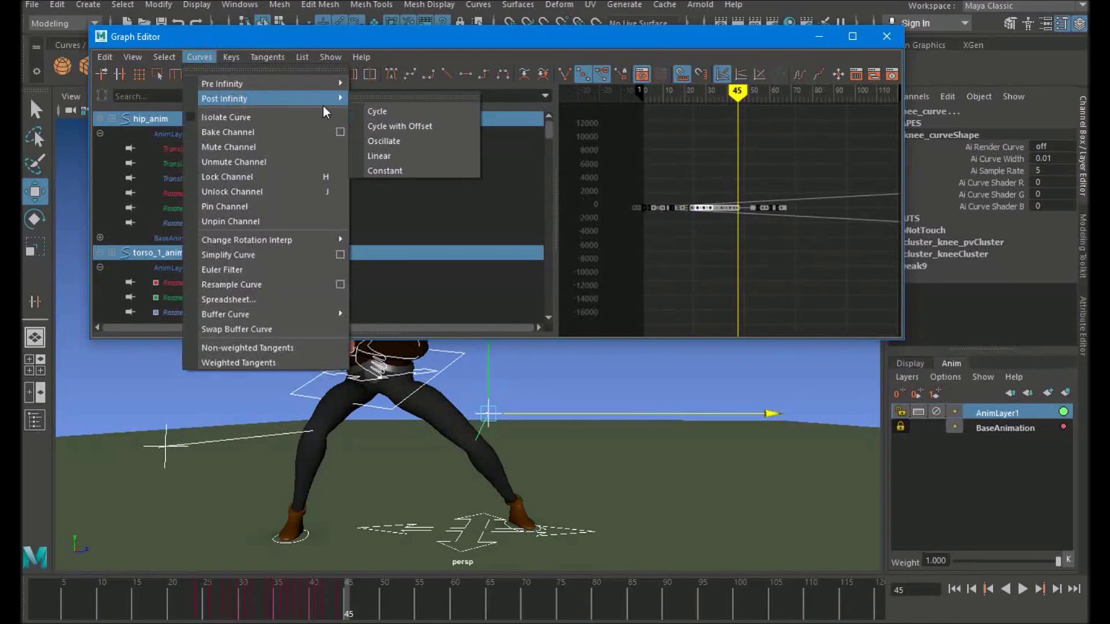
left_click(439, 111)
left_click_drag(213, 607, 269, 613)
left_click(818, 36)
key("alt+v")
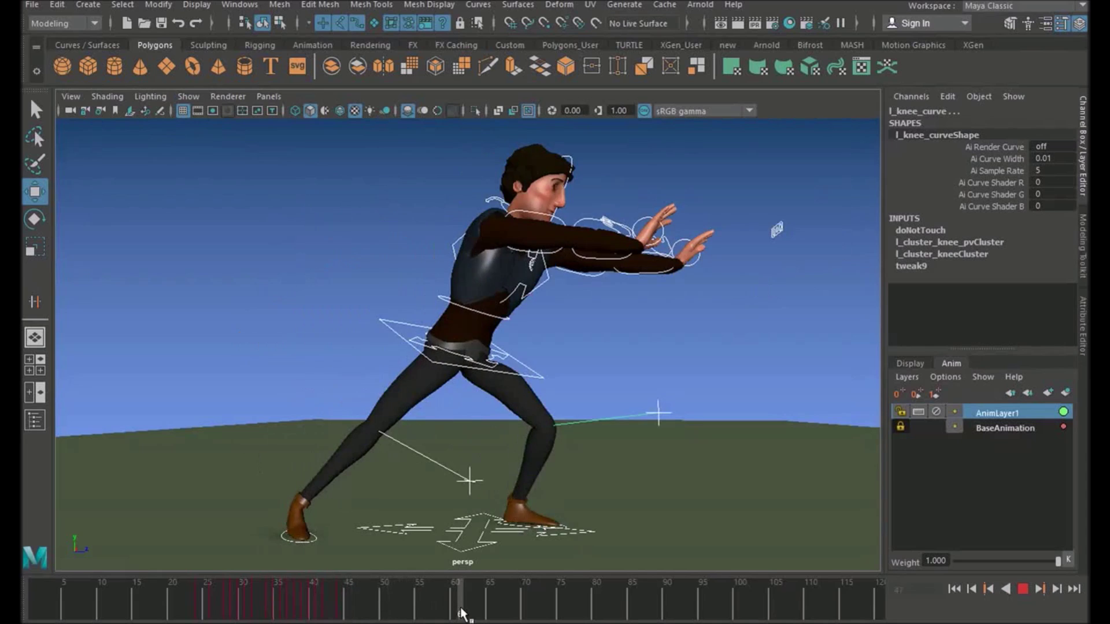
key("alt+v")
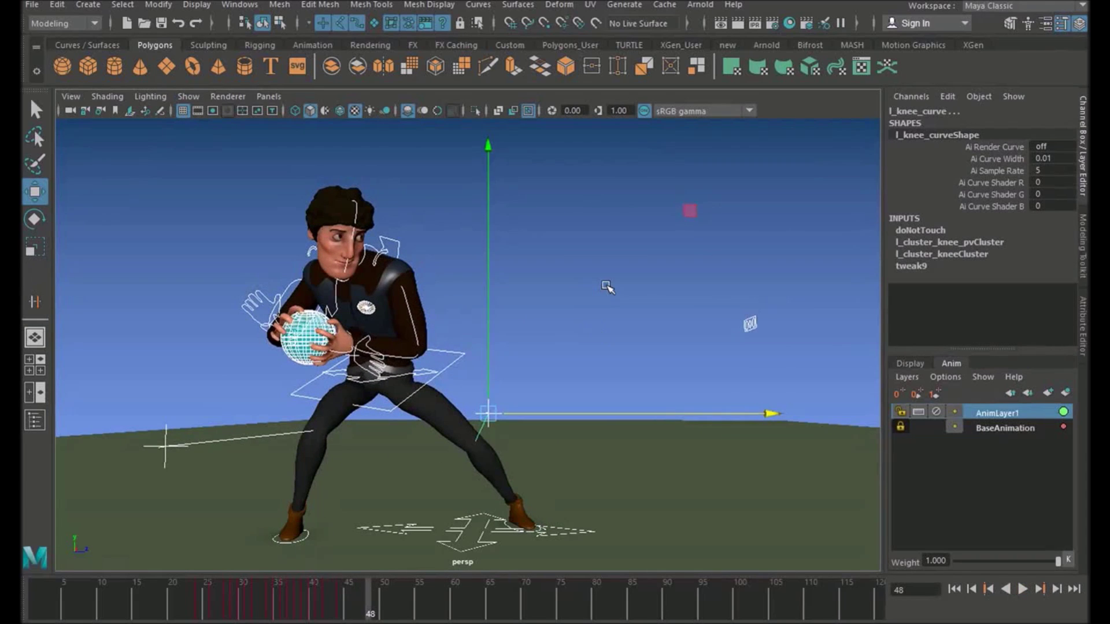
- Deselect the controls and compare the shake's strength in playback at reduced and full AnimLayer1 weight
left_click(607, 287)
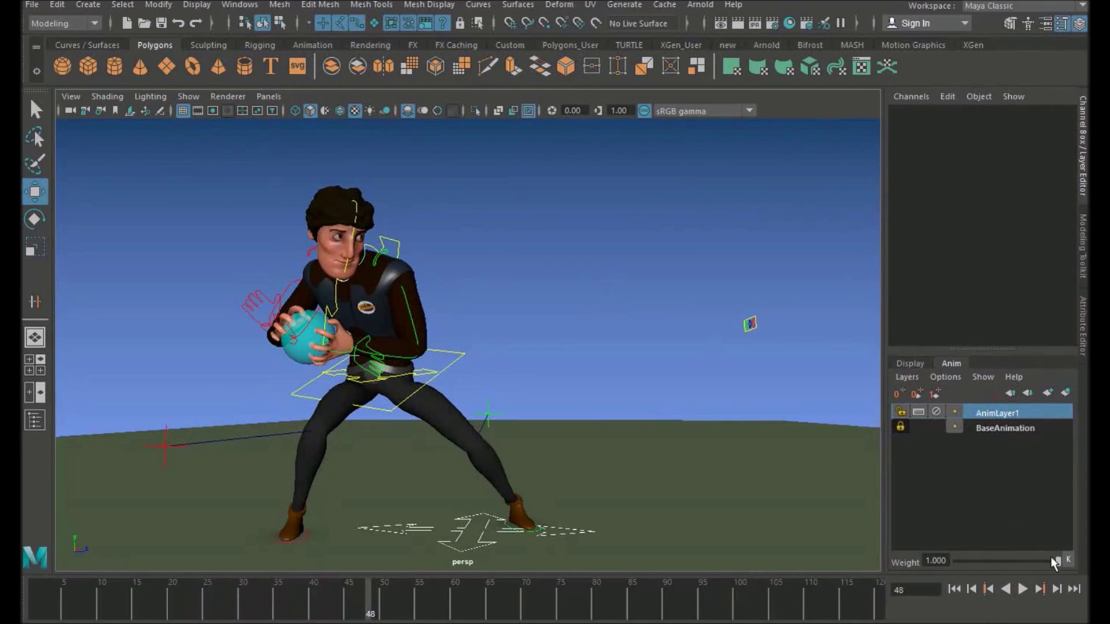
left_click(263, 606)
key("alt+v")
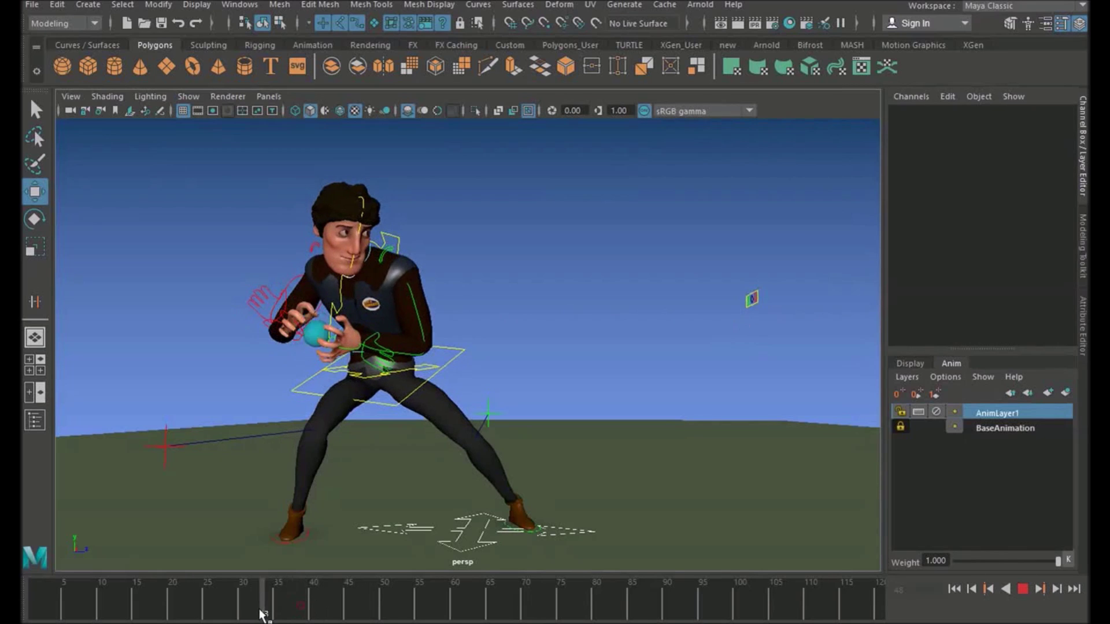
left_click_drag(314, 608, 271, 606)
key("alt+v")
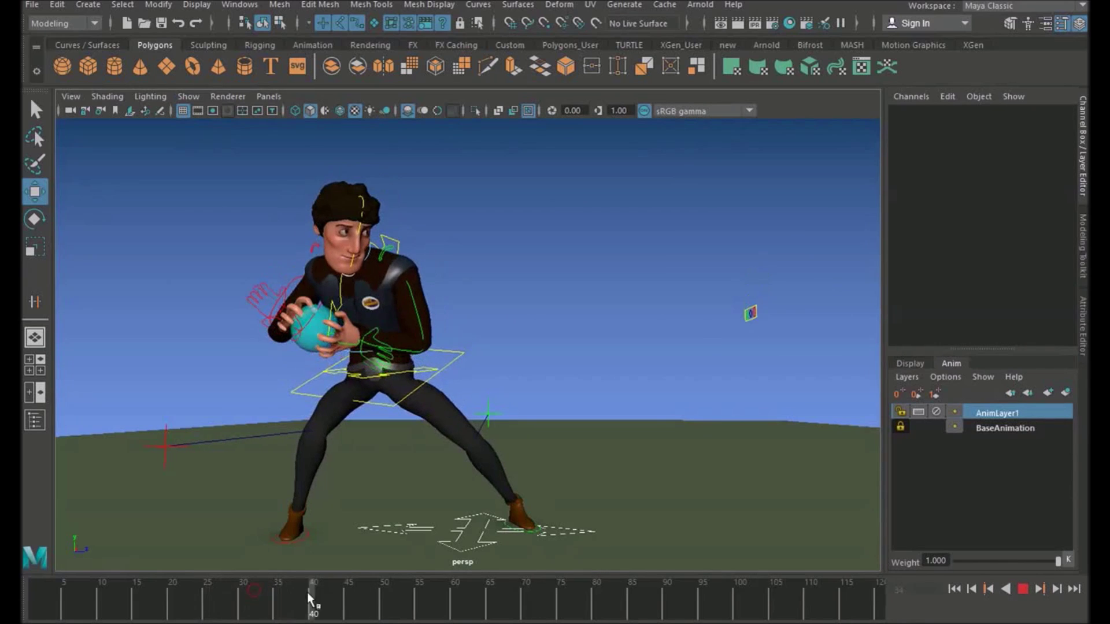
key("alt+v")
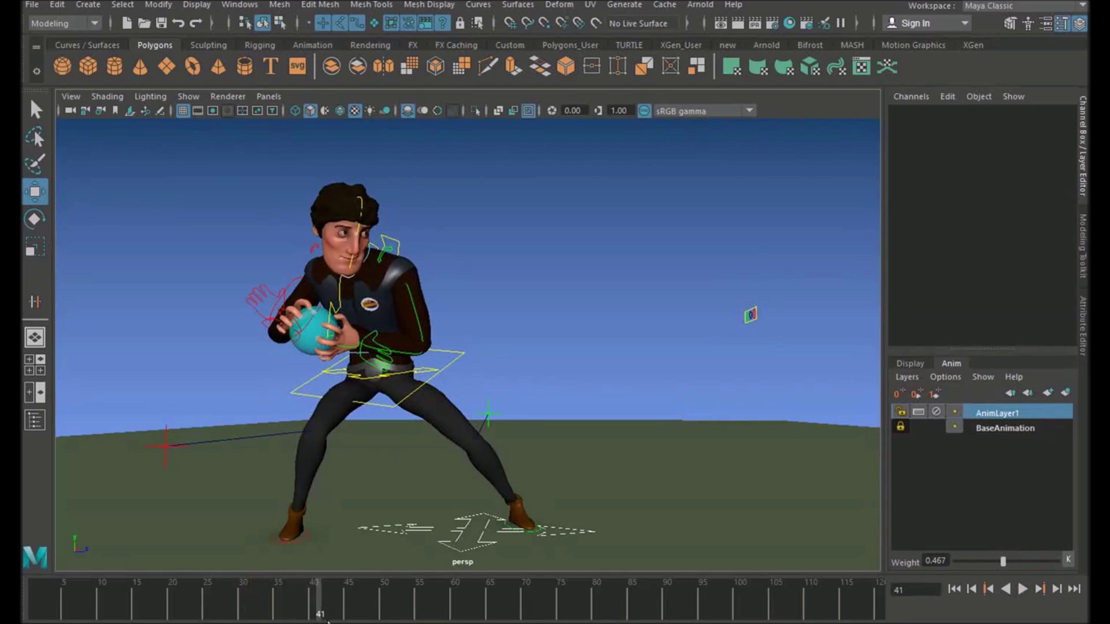
left_click_drag(311, 604, 368, 604)
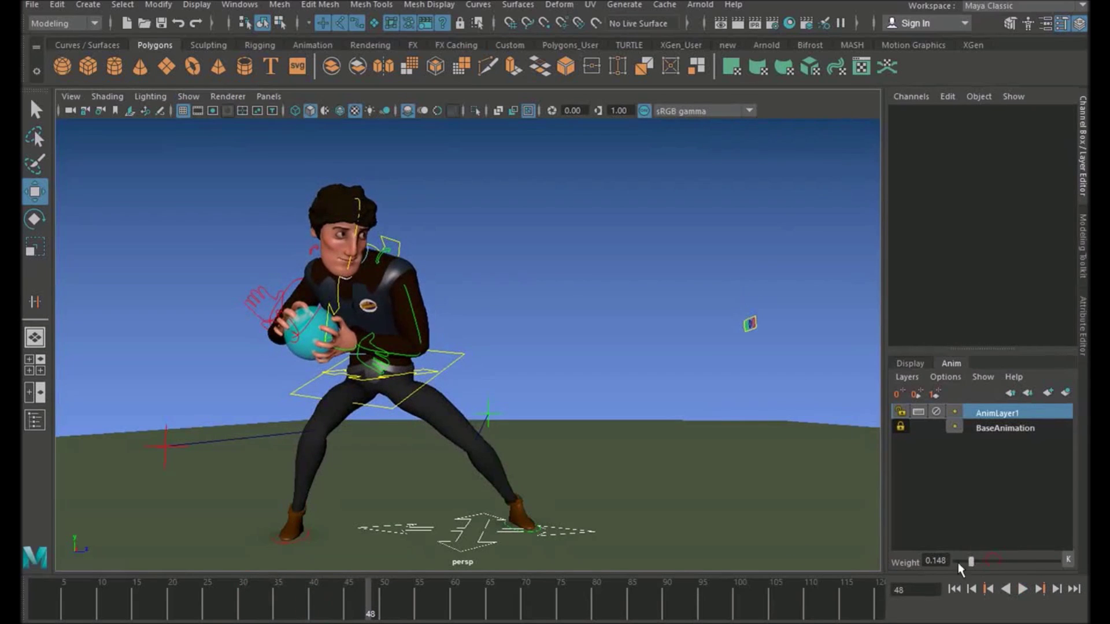
key("alt+v")
key("alt+v")
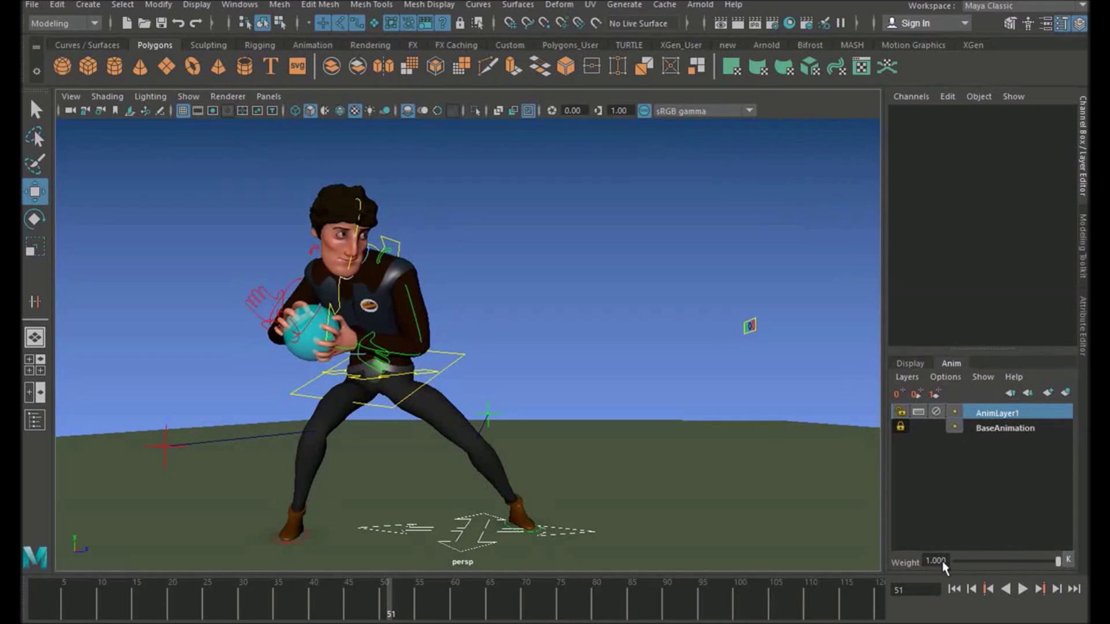
- Unlock the BaseAnimation layer and replay the shake while trying different AnimLayer1 weights, ending at 1.000
left_click_drag(389, 605, 193, 608)
key("alt+v")
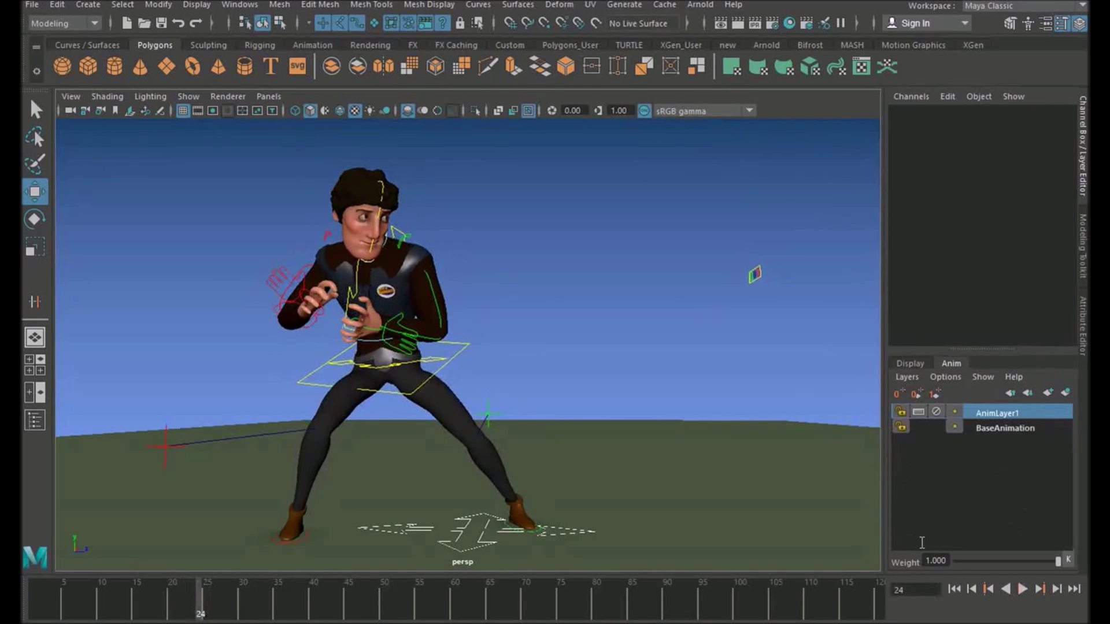
key("alt+v")
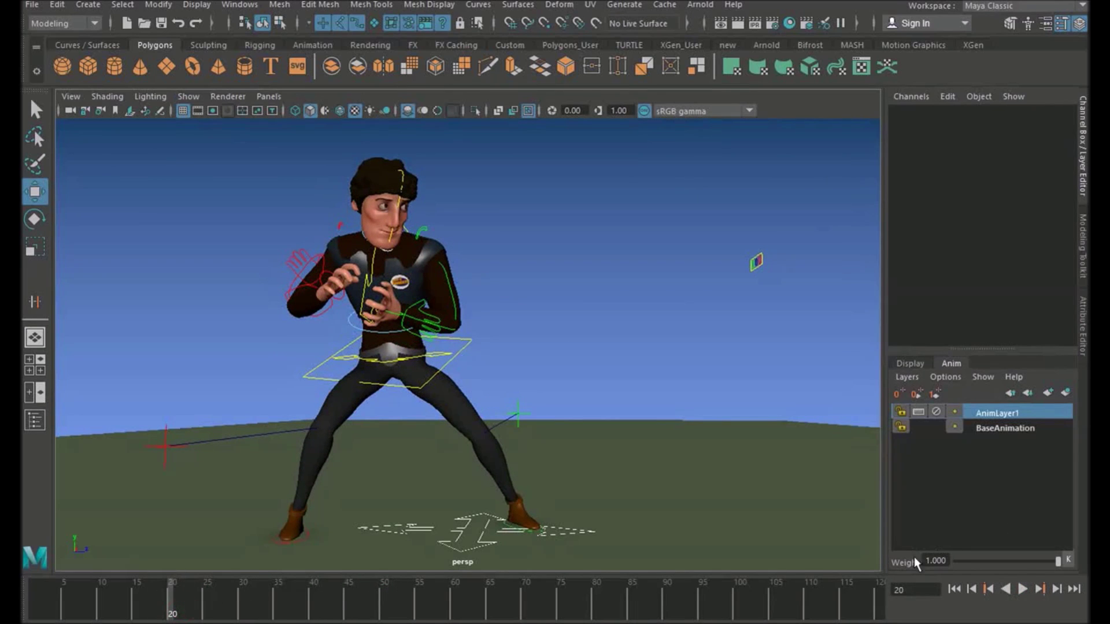
key("alt+v")
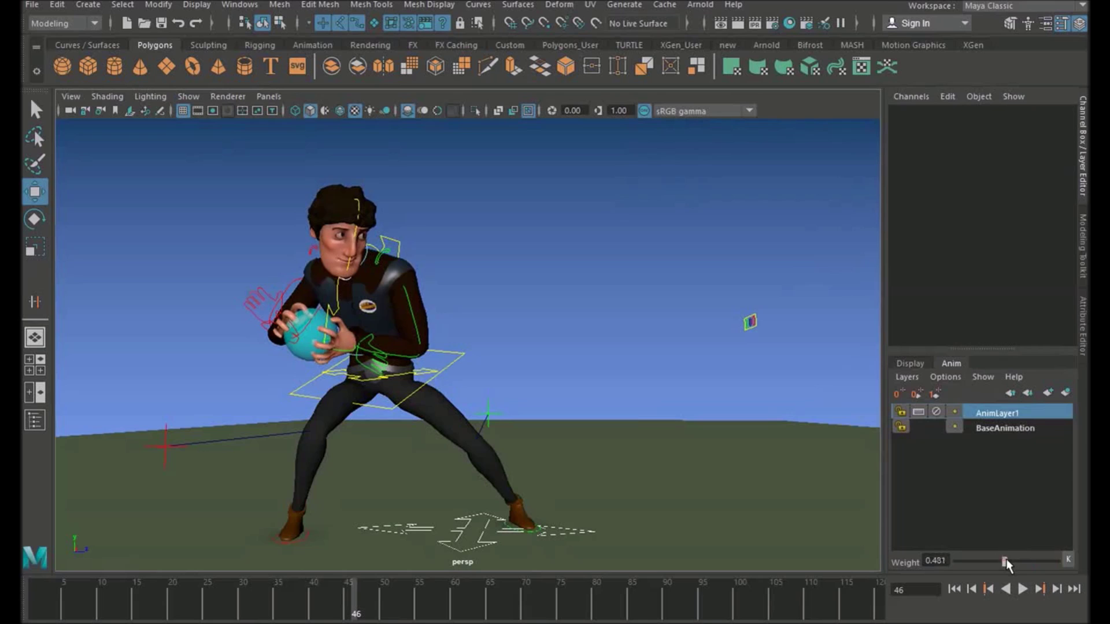
left_click(258, 609)
key("alt+v")
key("alt+v")
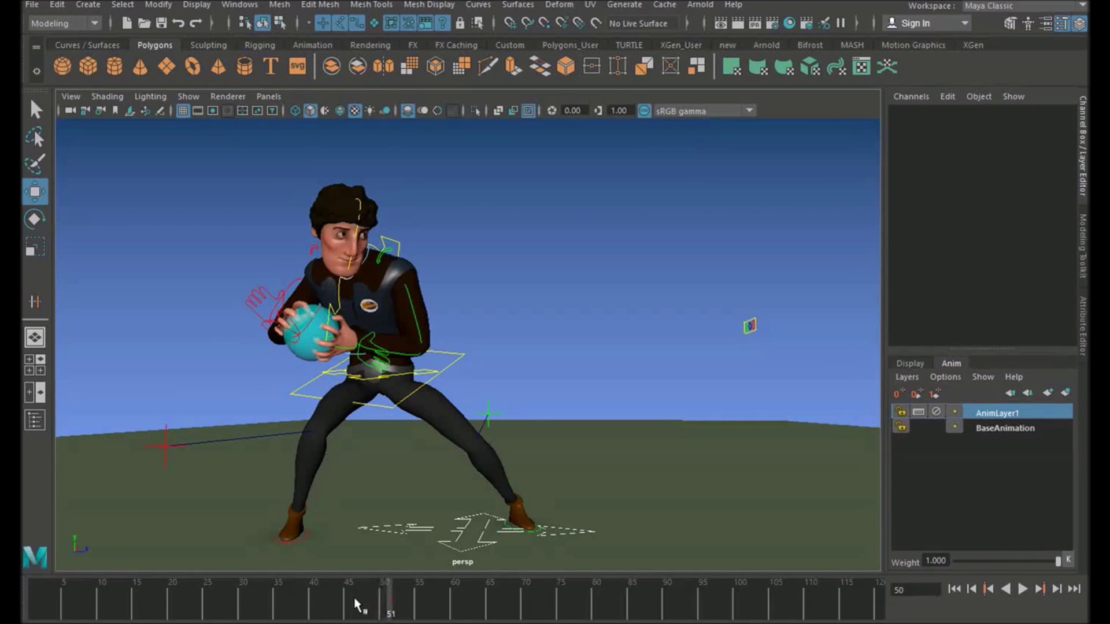
- Select the body control and key AnimLayer1's weight at 0 on frame 34 and 1 on frame 55
mouse_move(359, 605)
left_mouse_down()
mouse_move(458, 607)
mouse_move(409, 607)
mouse_move(445, 612)
mouse_move(417, 611)
left_mouse_up()
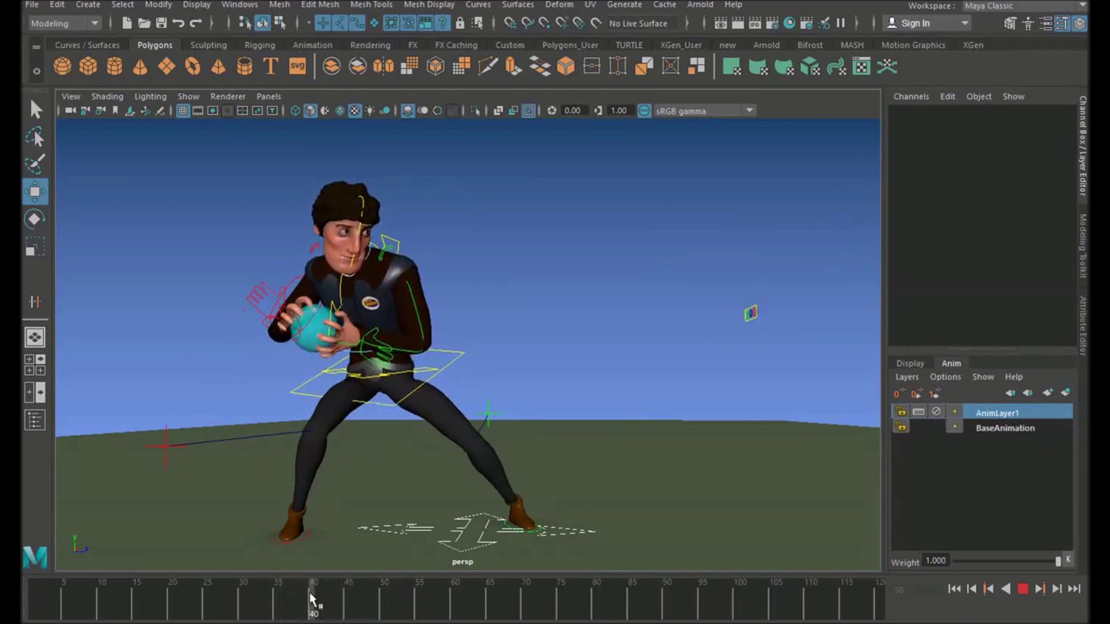
left_click_drag(312, 601, 271, 601)
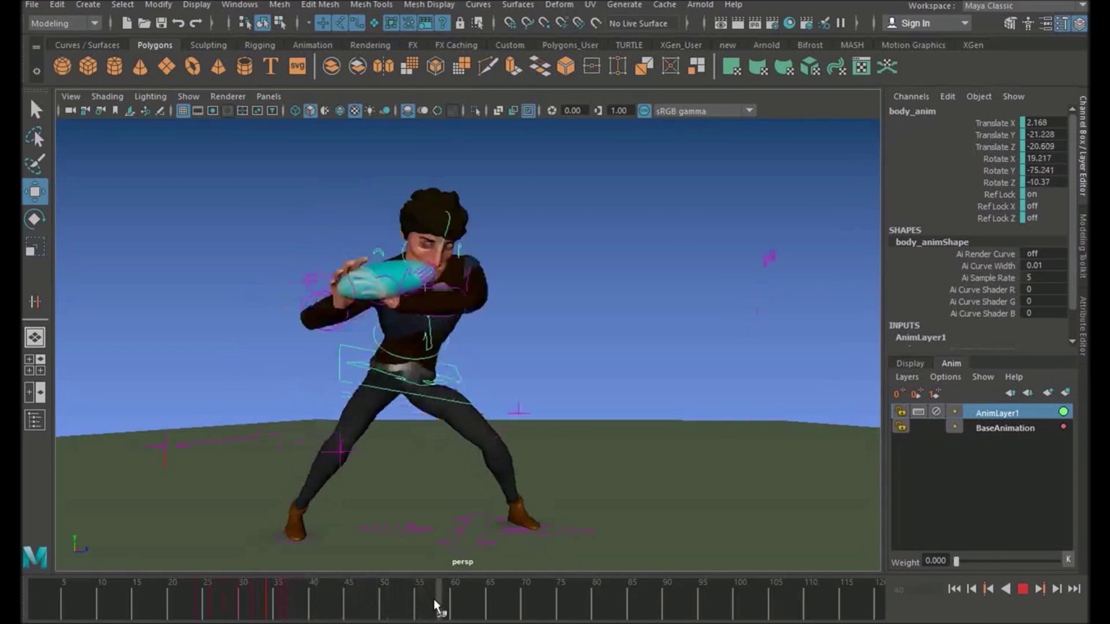
left_click_drag(436, 602, 419, 599)
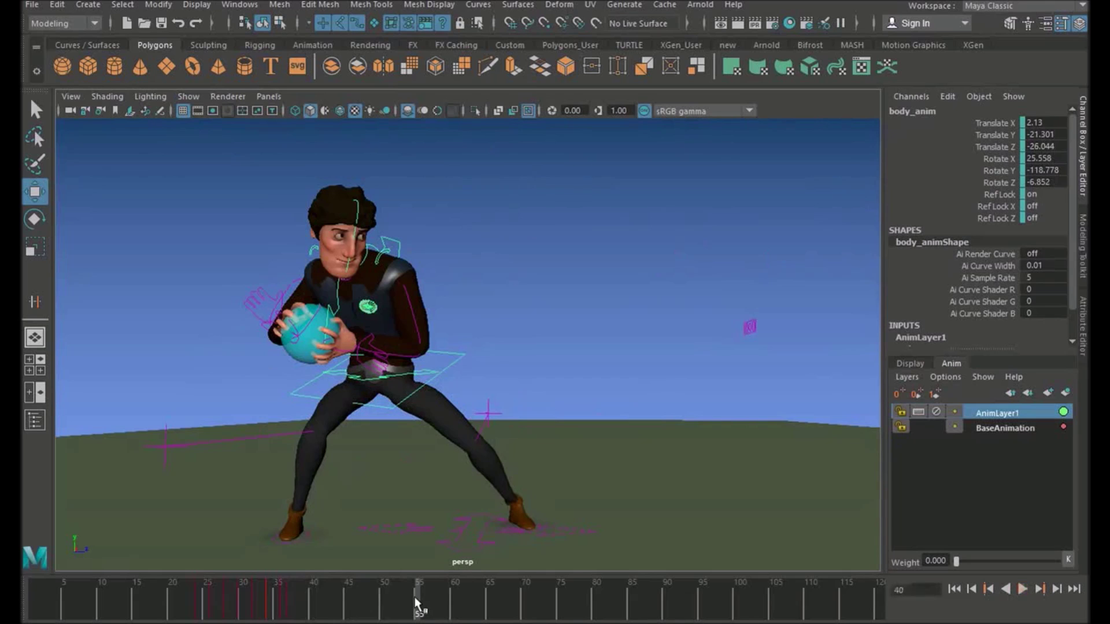
left_click_drag(986, 561, 1084, 562)
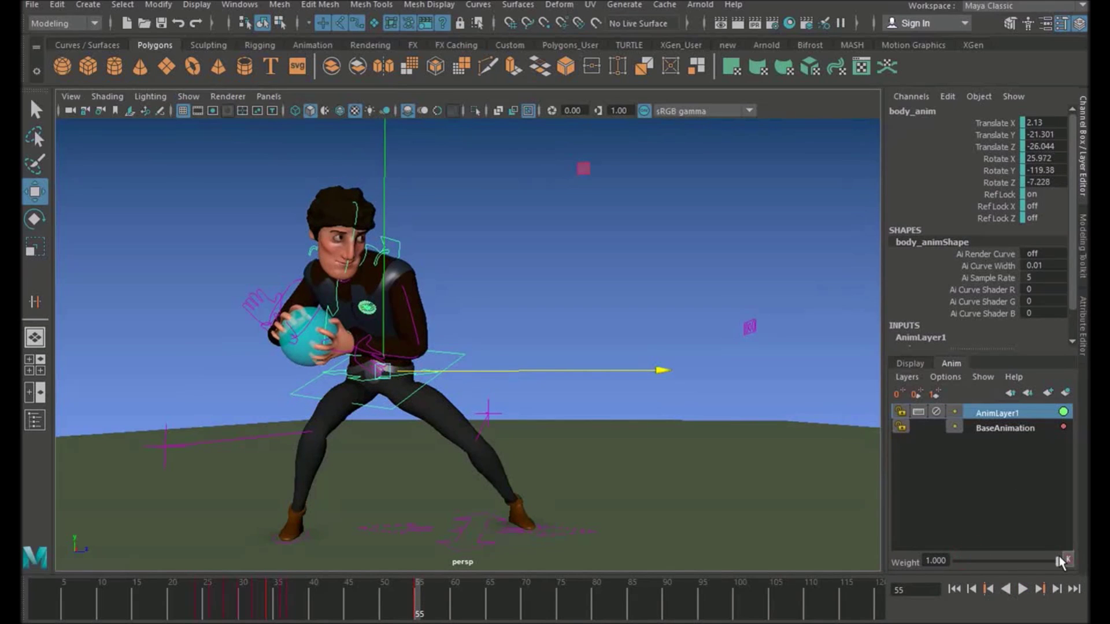
left_click_drag(366, 595, 395, 599)
left_click_drag(395, 599, 468, 598)
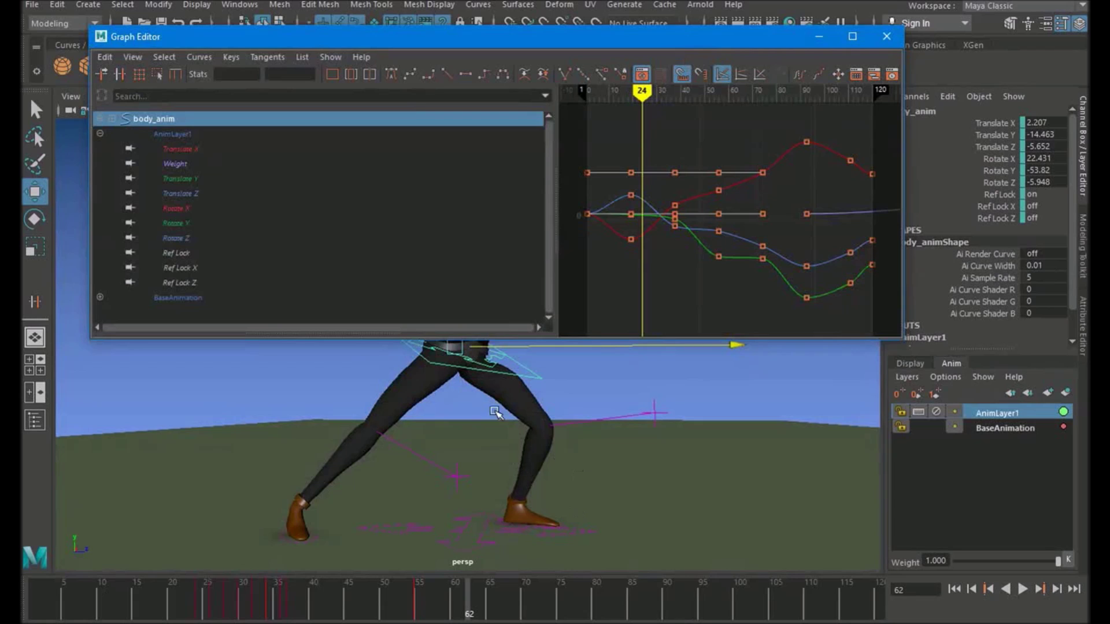
- Isolate AnimLayer1's Weight curve in the Graph Editor and frame it
left_click_drag(233, 36, 202, 21)
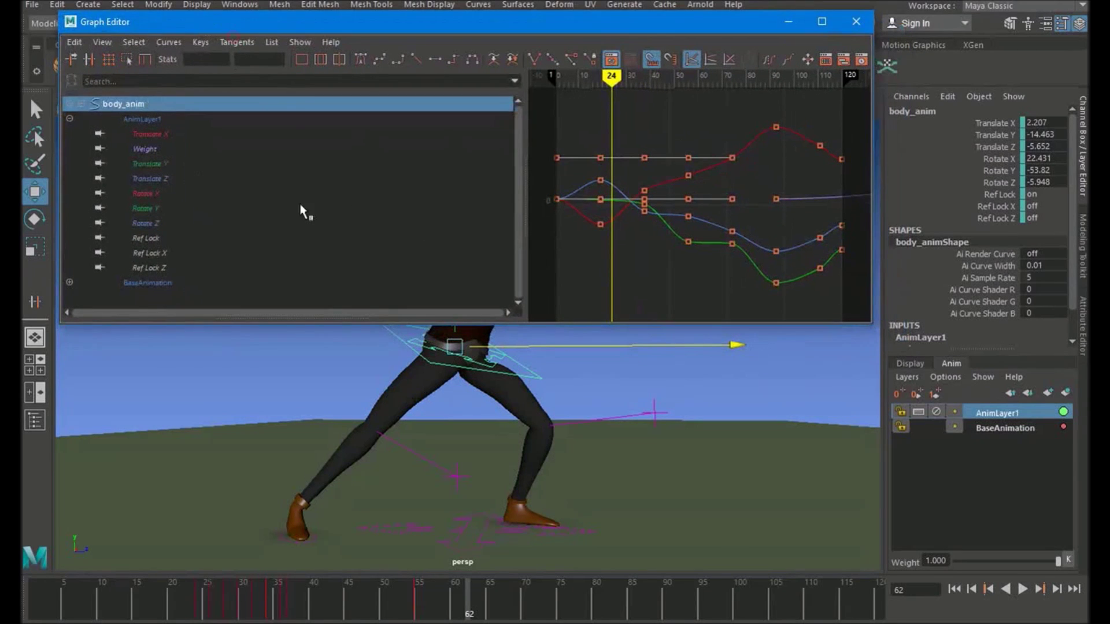
left_click(153, 151)
key("f")
scroll(729, 221, "down", 4)
middle_click_drag(728, 224, 727, 206, "alt")
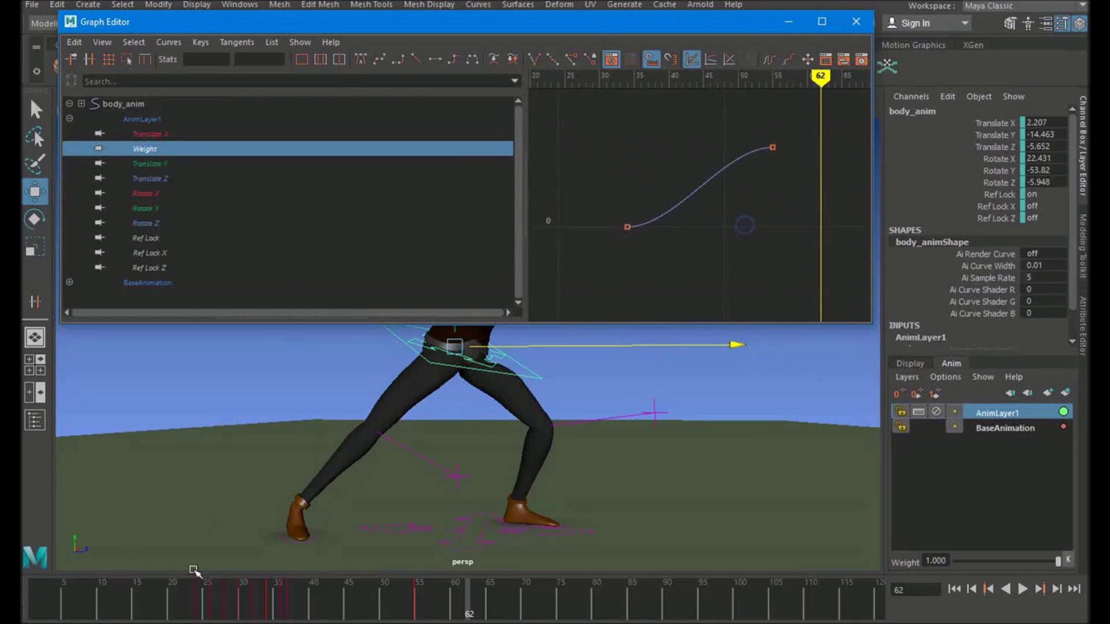
- Reshape the Weight curve's ease by adjusting the tangent handles of its keys at frames 34 and 55
left_click_drag(225, 605, 342, 590)
right_click_drag(698, 288, 736, 290, "alt+shift")
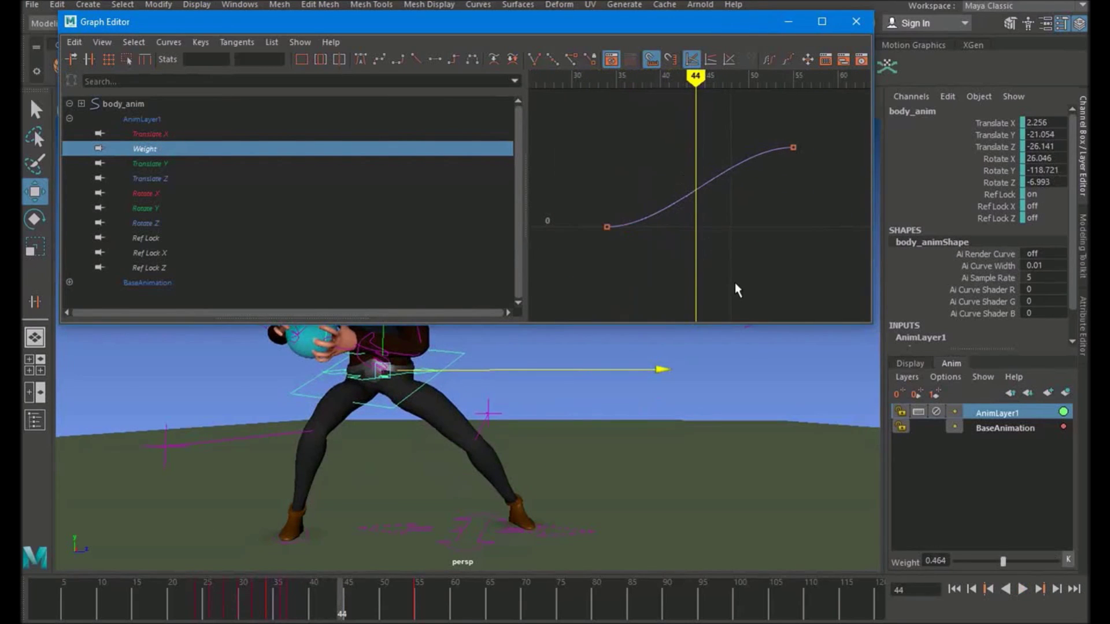
left_click_drag(700, 267, 598, 217)
left_click_drag(692, 245, 647, 206)
mouse_move(646, 194)
middle_mouse_down("shift")
mouse_move(674, 191)
mouse_move(635, 188)
middle_mouse_up("shift")
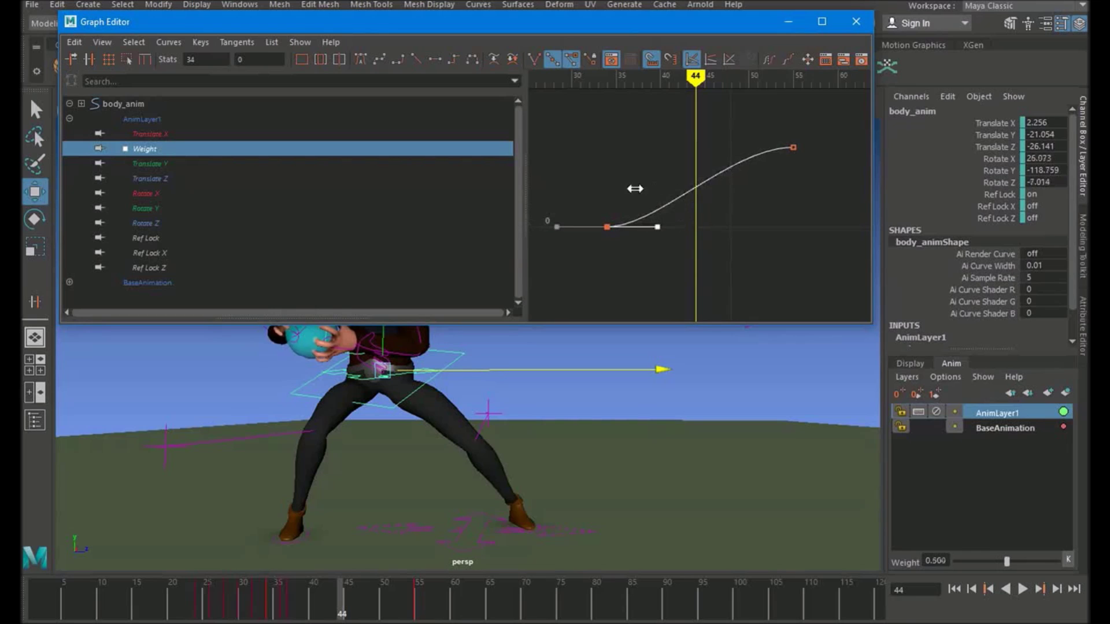
middle_click_drag(701, 126, 655, 126)
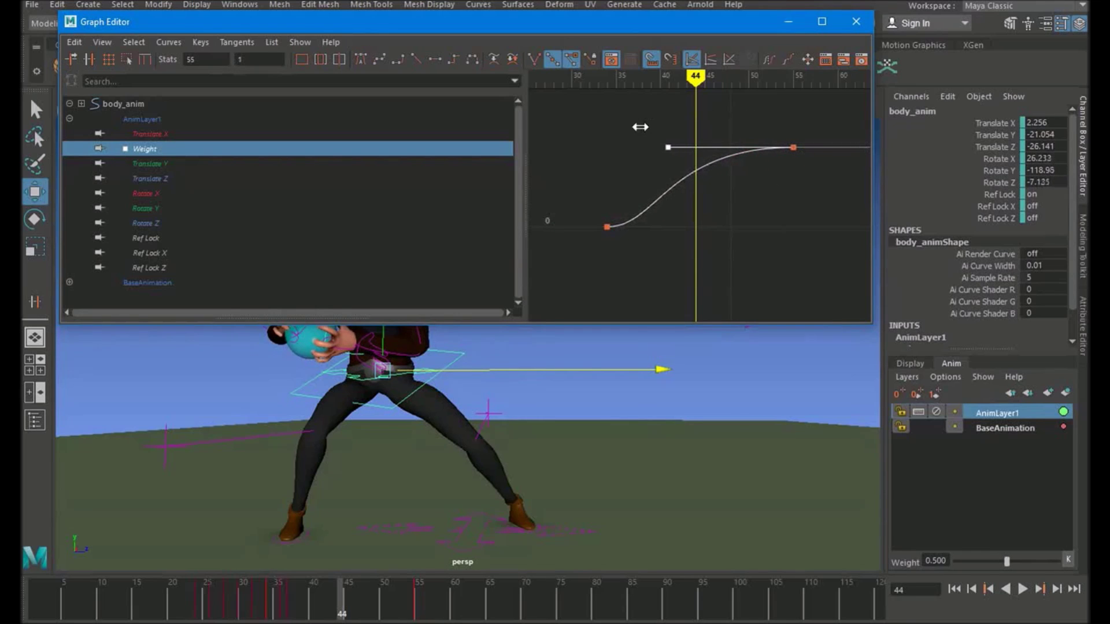
- Move the Weight curve's last key to about frame 58, scrub to check the timing, and minimize the Graph Editor
left_click_drag(310, 595, 439, 594)
left_click_drag(821, 188, 757, 123)
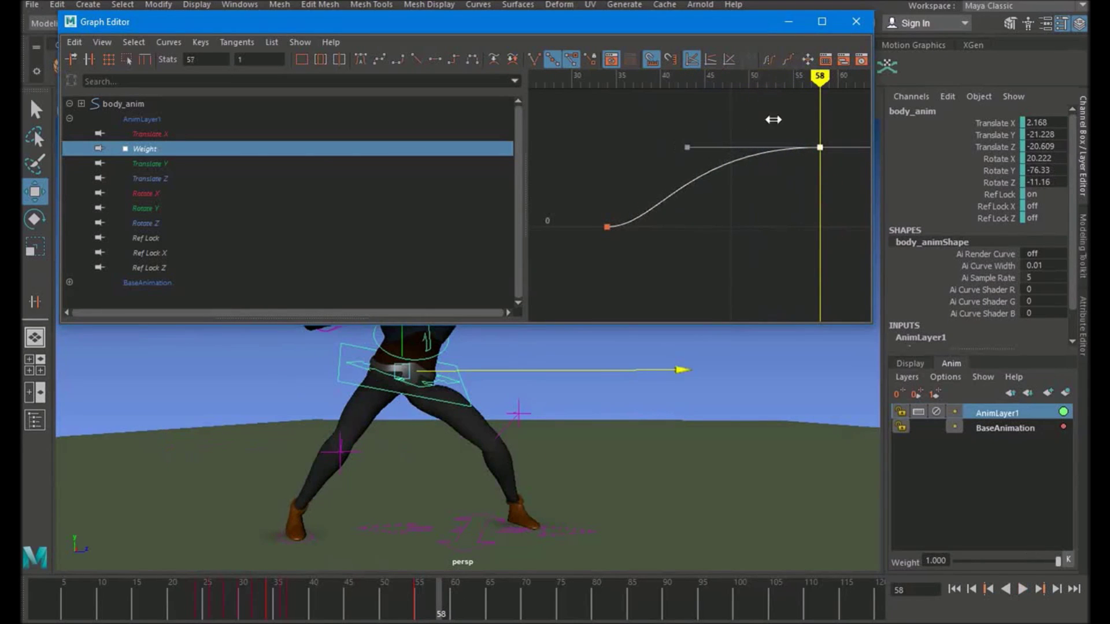
left_click_drag(322, 595, 491, 596)
left_click(807, 25)
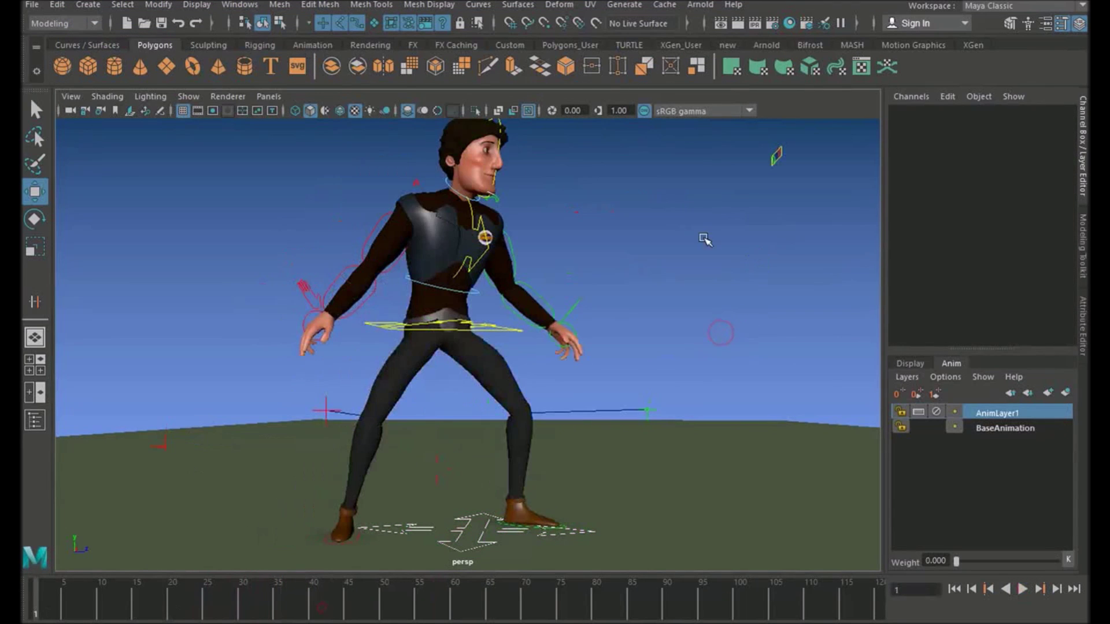
- Hide the rig's control curves in the viewport and play the animation from frame 1
left_click(195, 92)
left_click(231, 72)
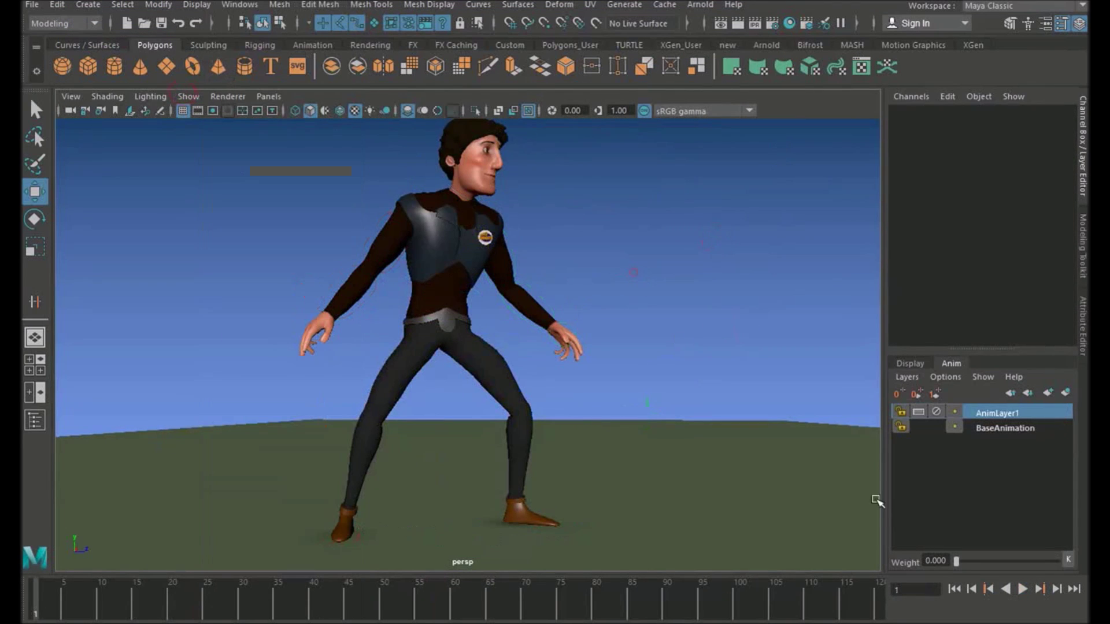
left_click(1023, 589)
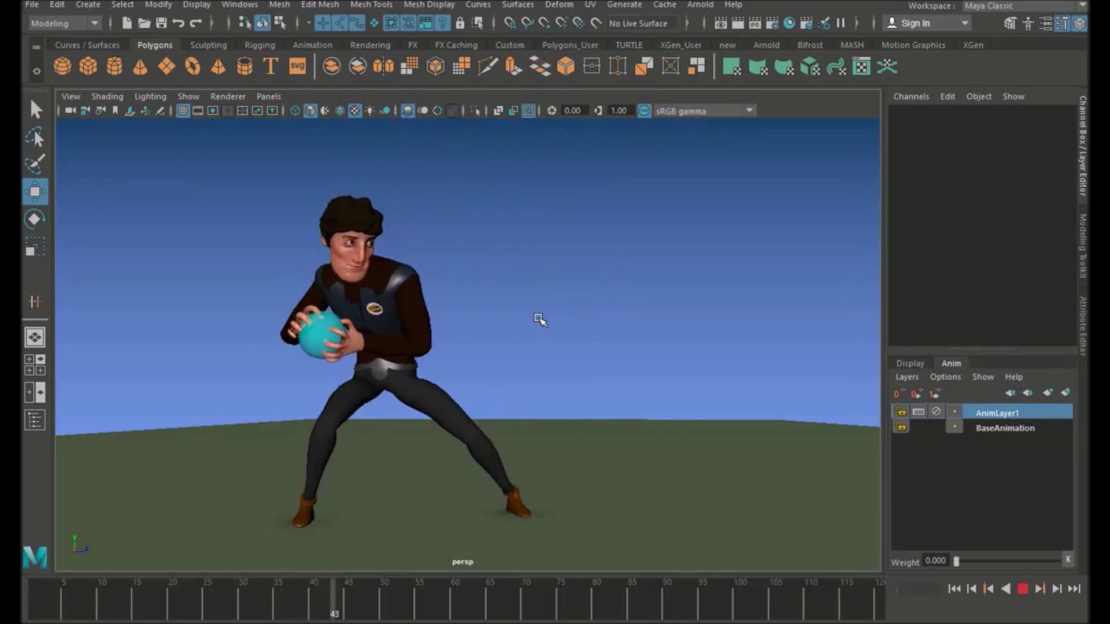